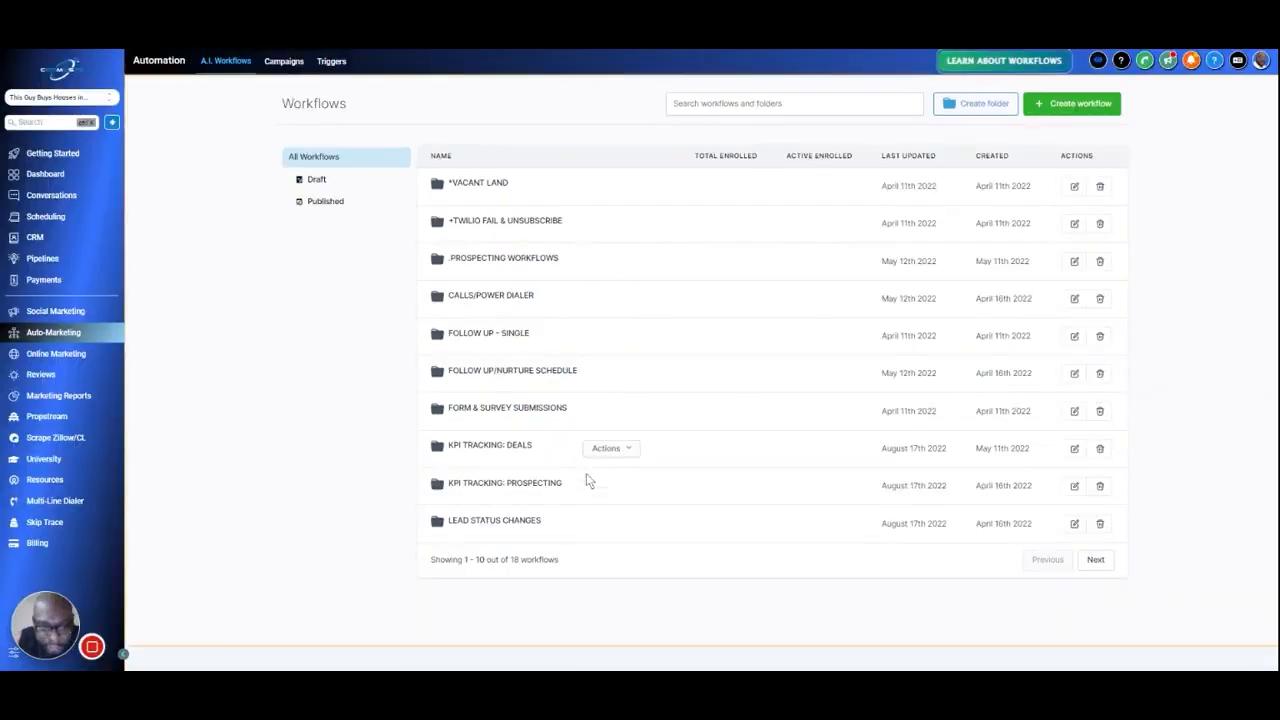
Open the SPECIFIC RESPONSES folder from the second page of the workflows list
left_click(588, 482)
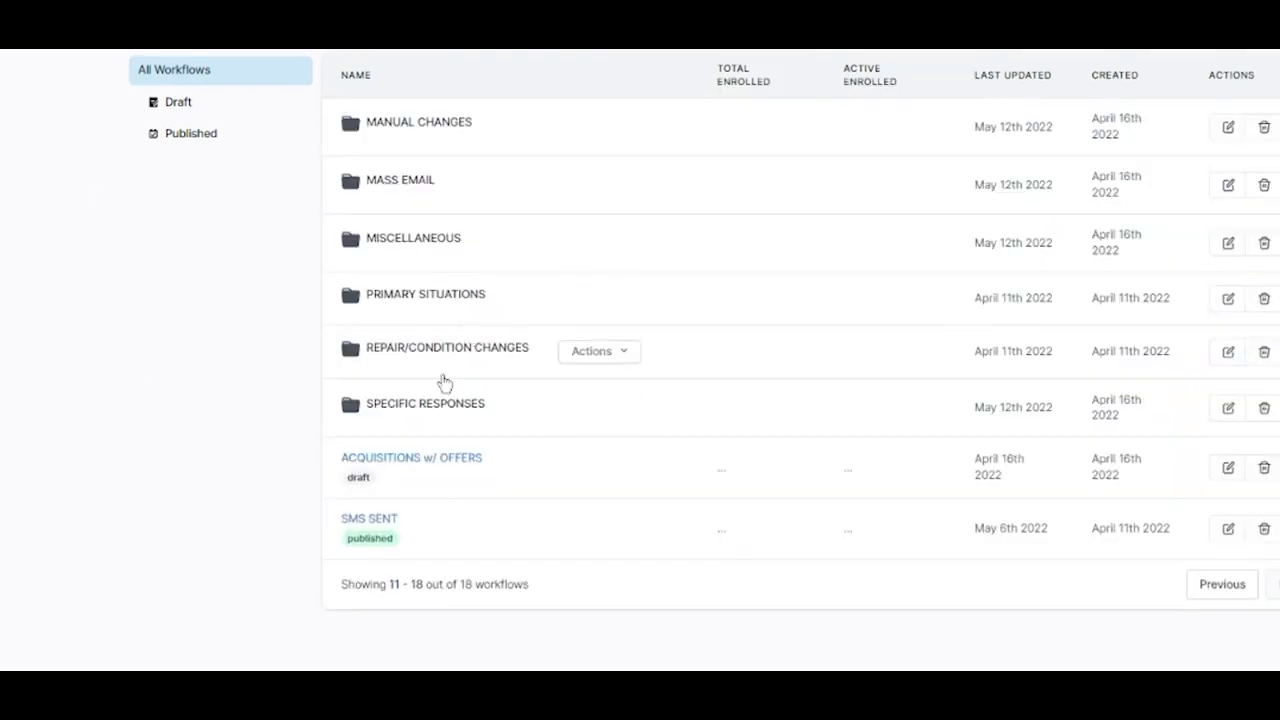
left_click(430, 410)
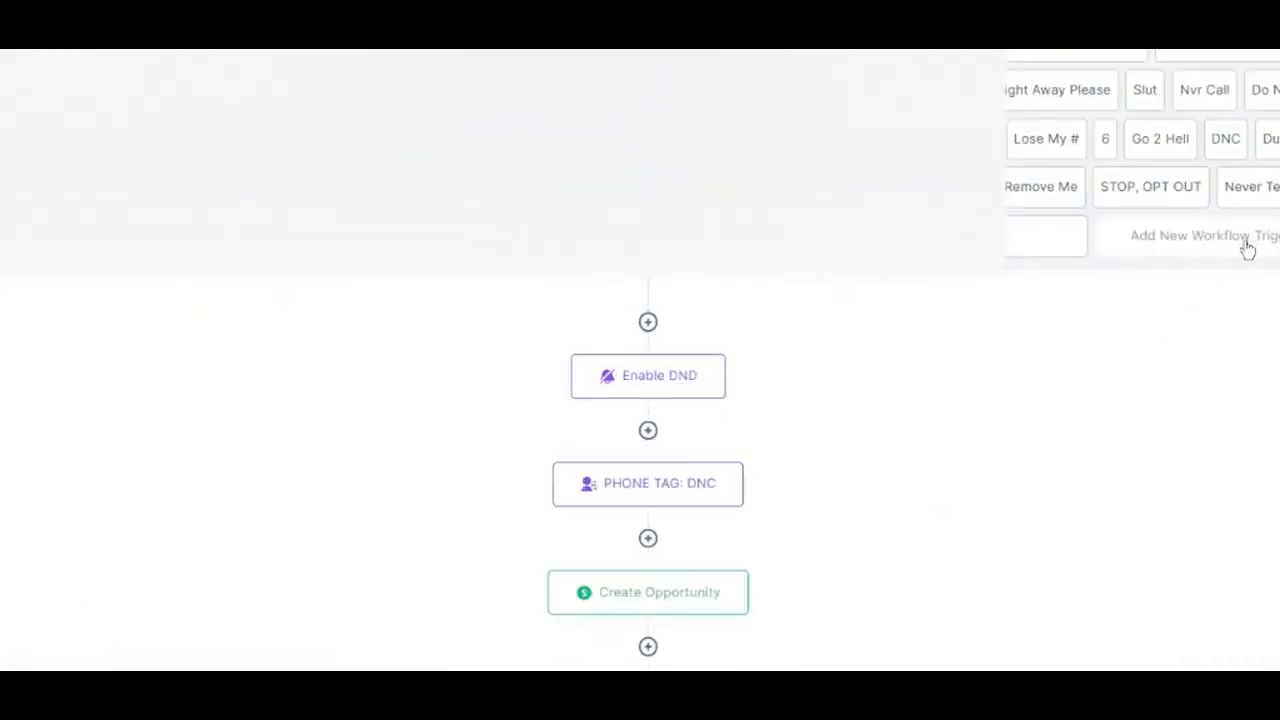
Delete the workflow's triggers for the reply keywords "6 Right Away Please", "6 STOP" and "6."
left_click(1048, 100)
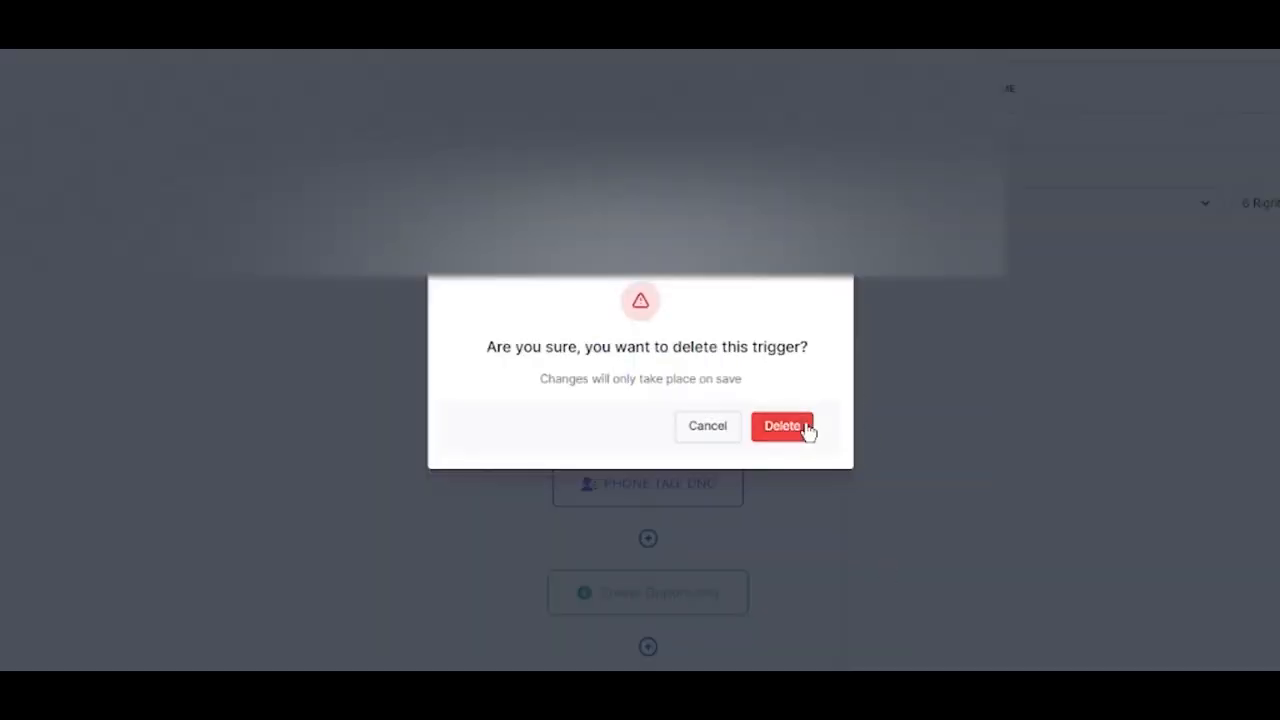
left_click(805, 430)
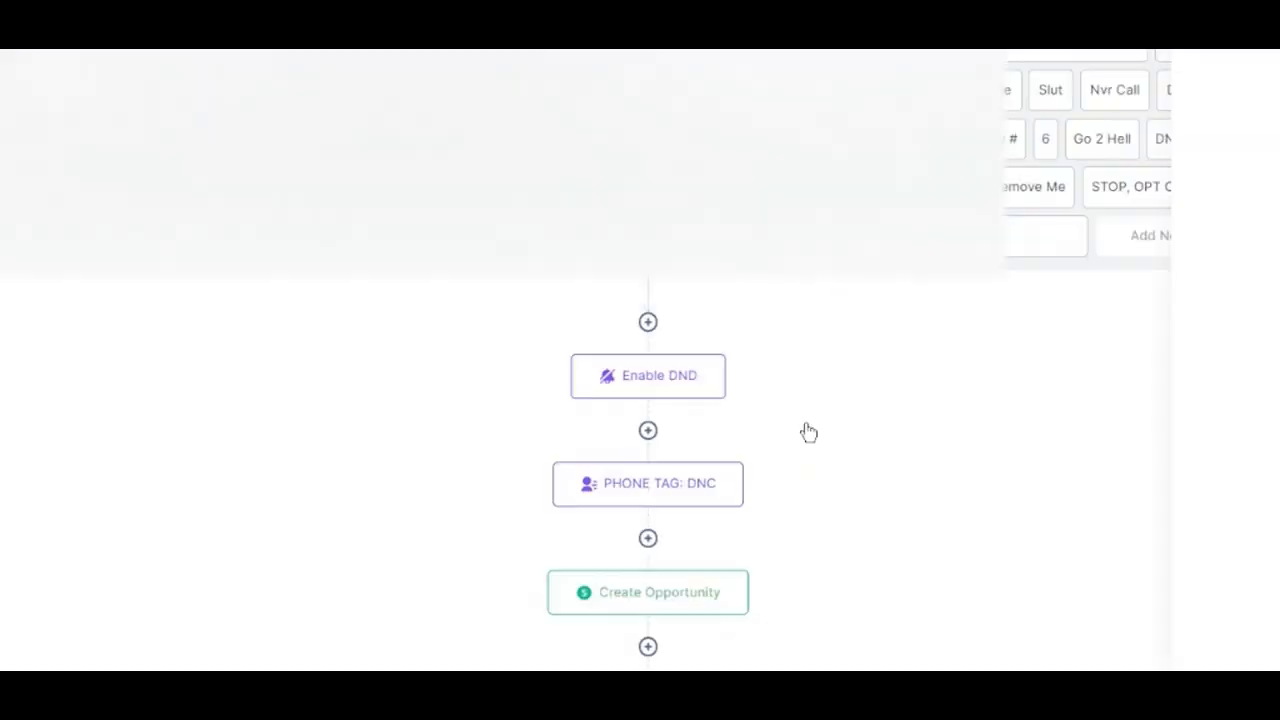
left_click(1046, 139)
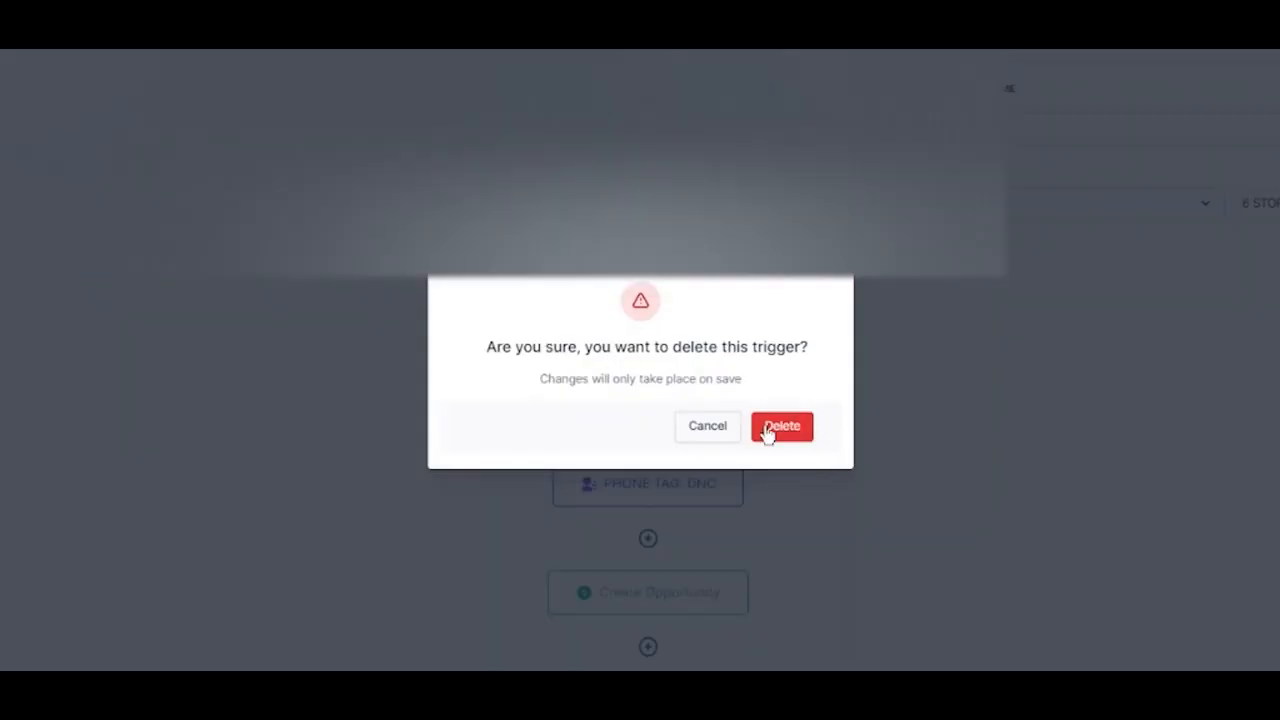
left_click(766, 429)
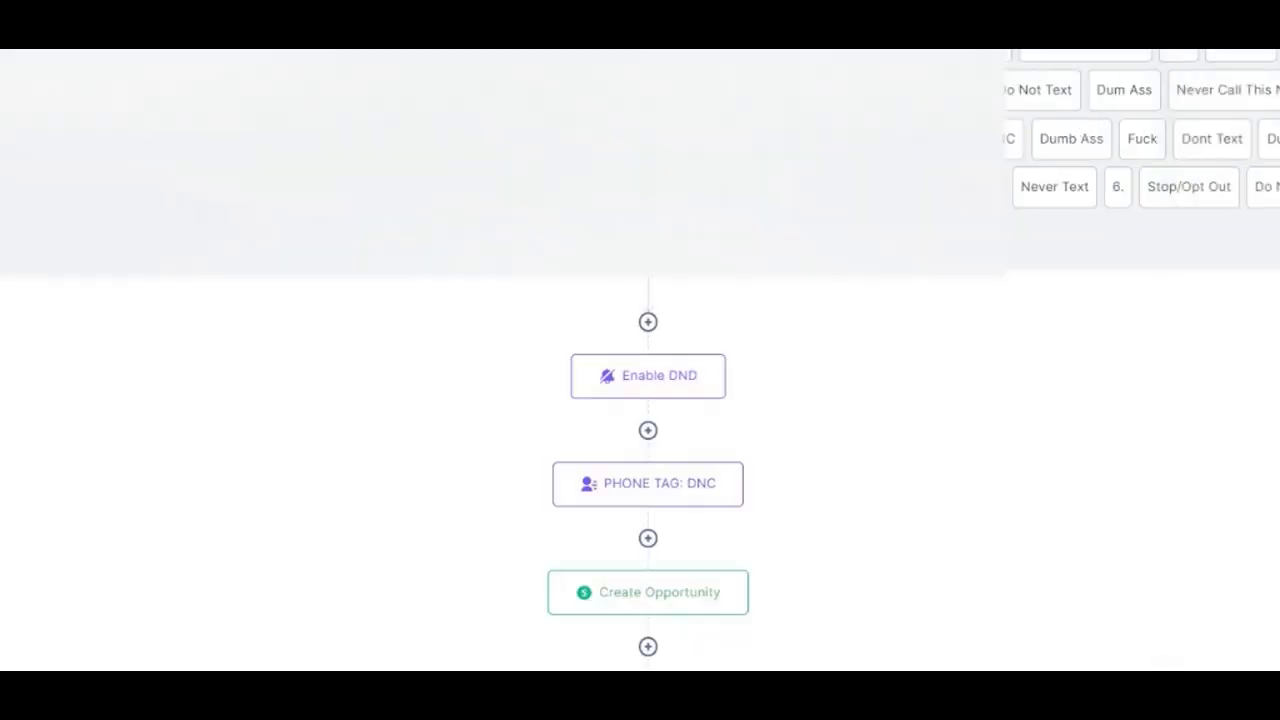
left_click(1092, 206)
left_click(878, 640)
left_click(771, 421)
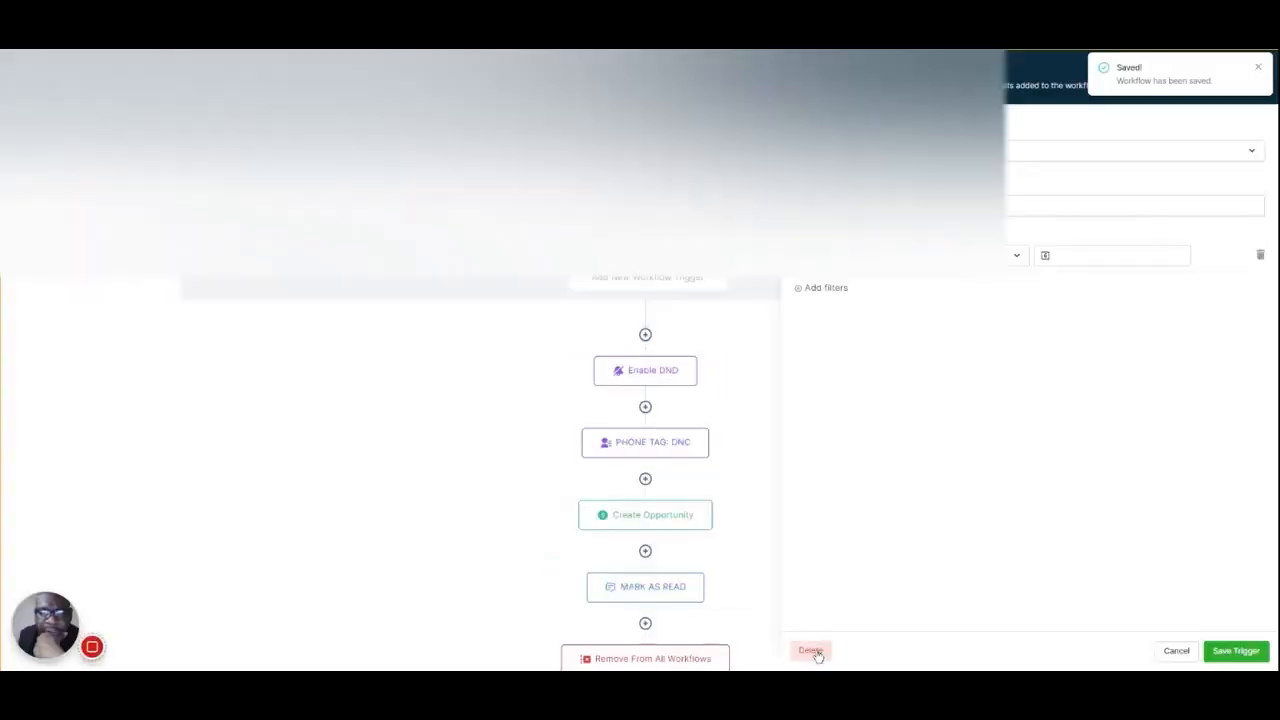
left_click(810, 651)
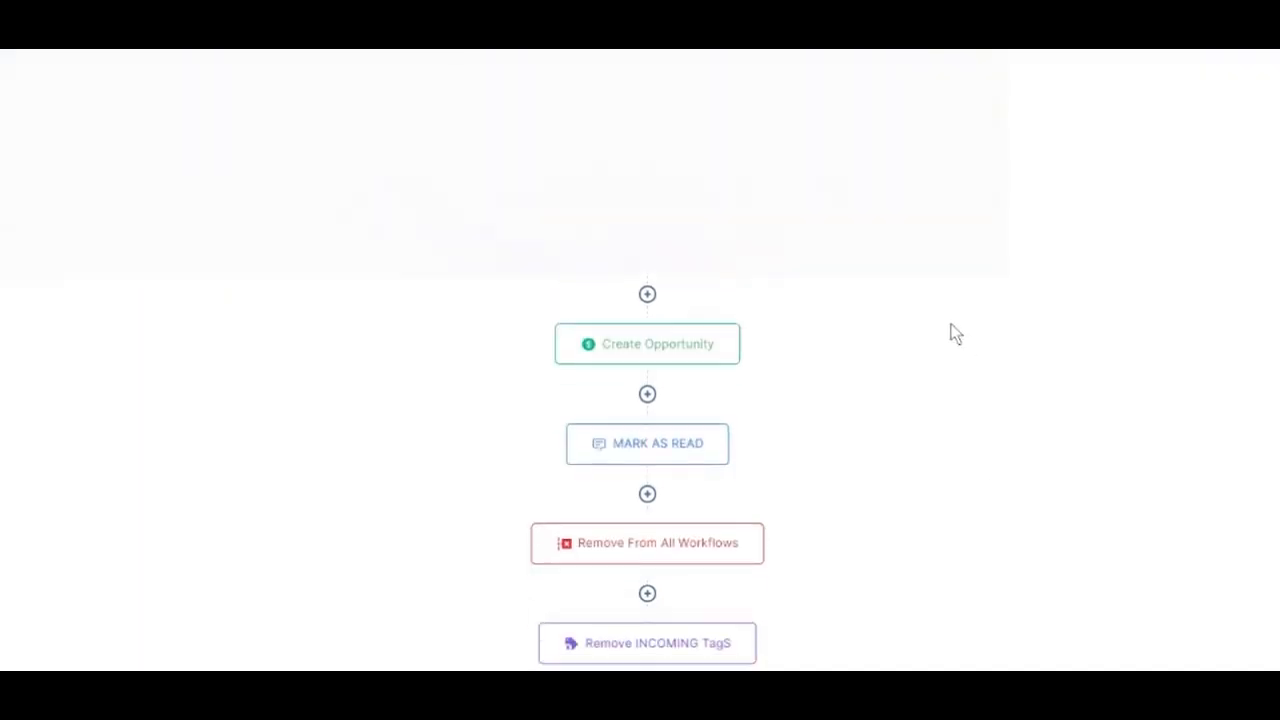
Add an SMS action before Enable DND with the message lines "Intro", "Body" and "Opt Out"
left_click(647, 325)
left_click(1248, 163)
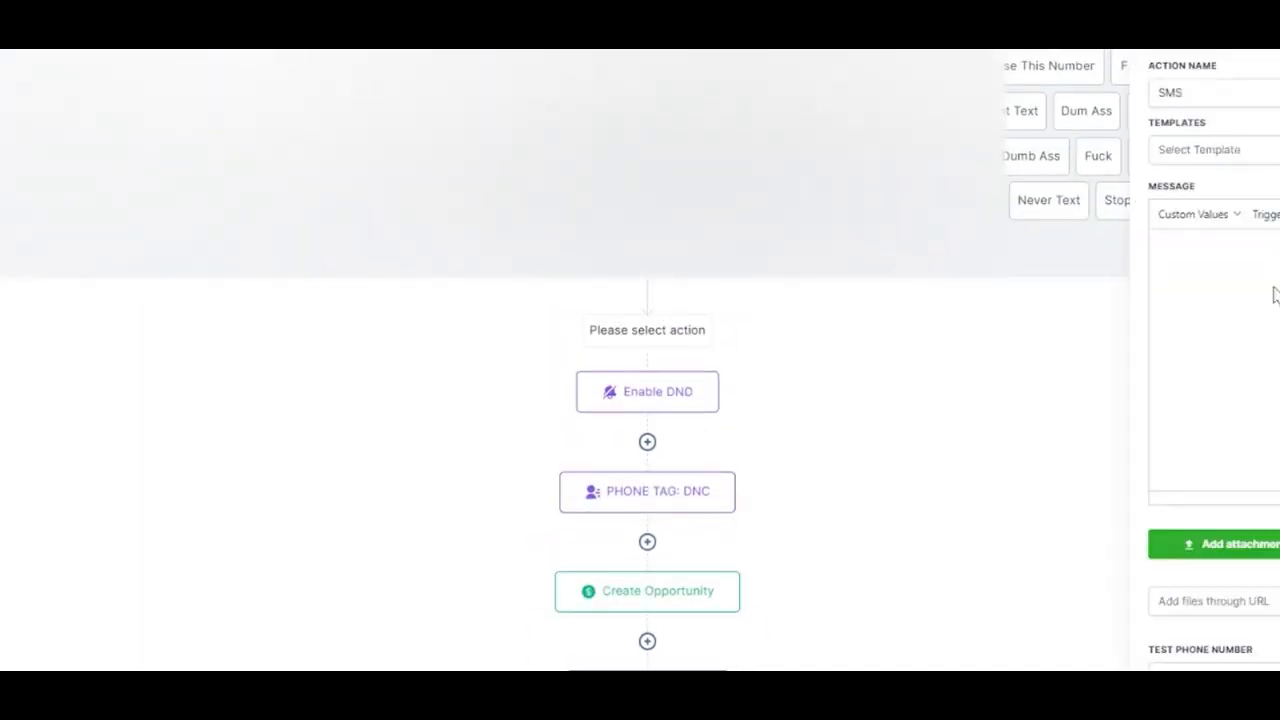
type("Intro")
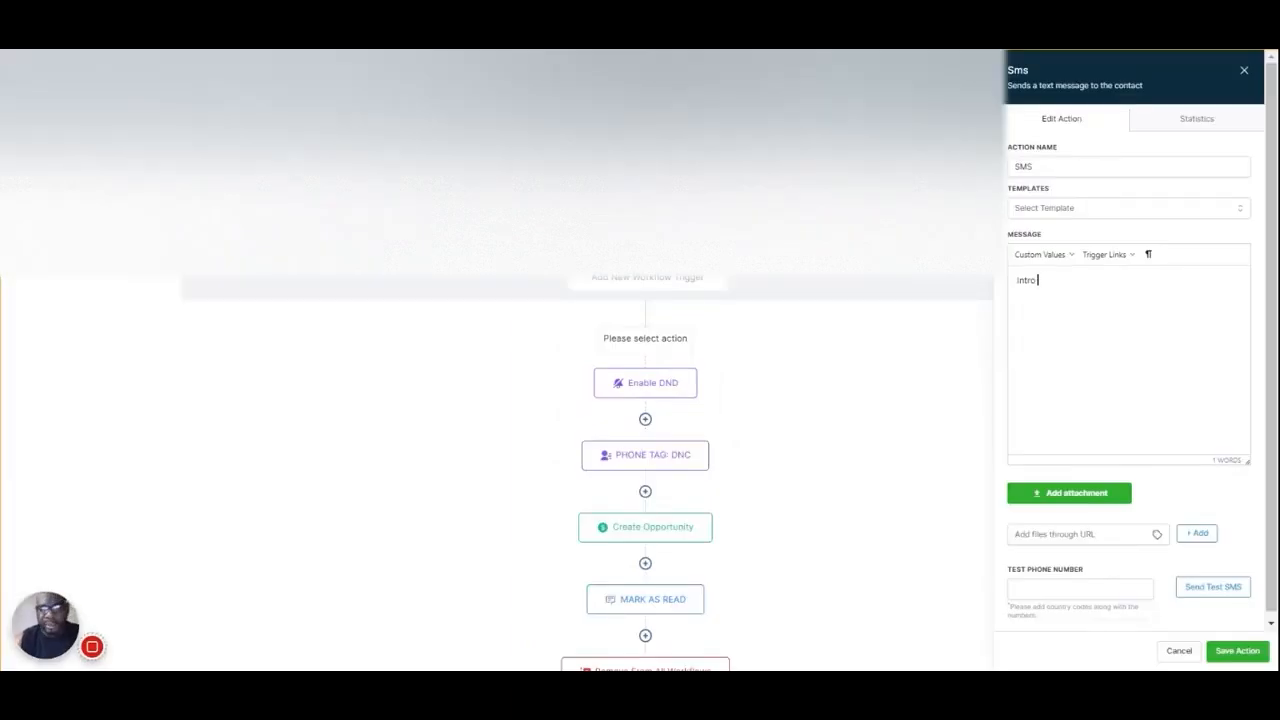
key("Return")
type("Body")
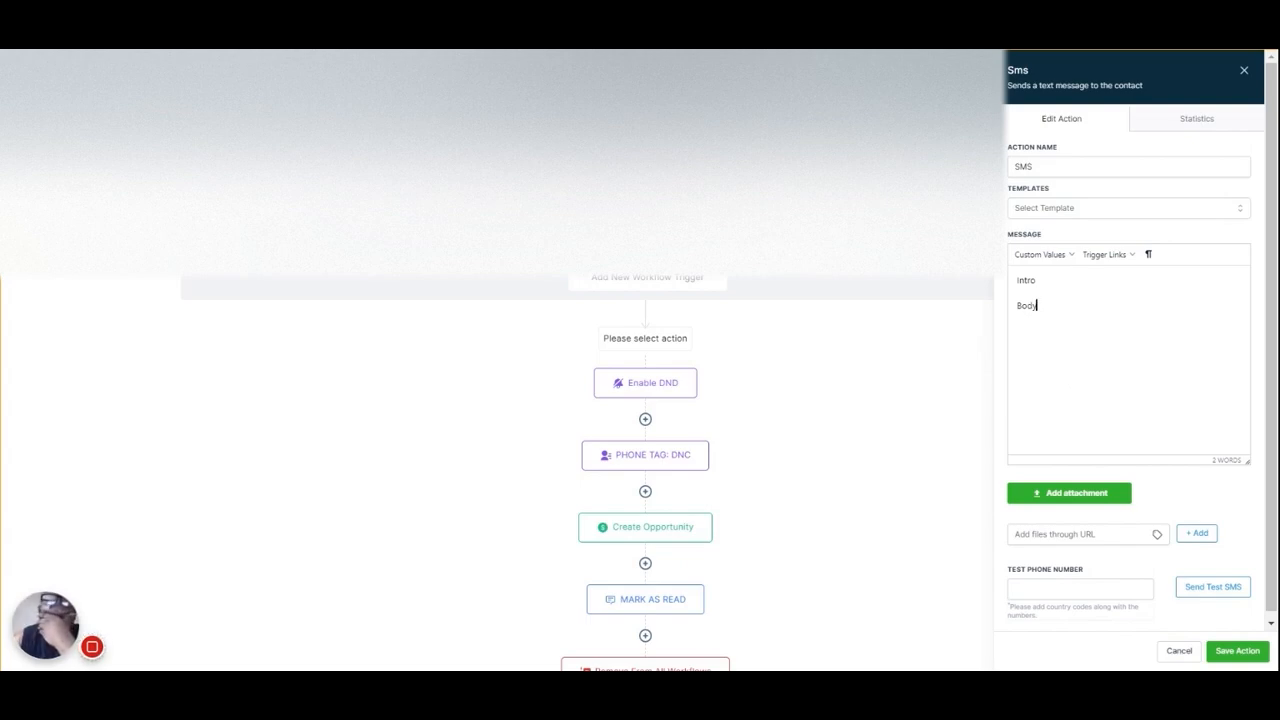
key("Return")
type("Opt O")
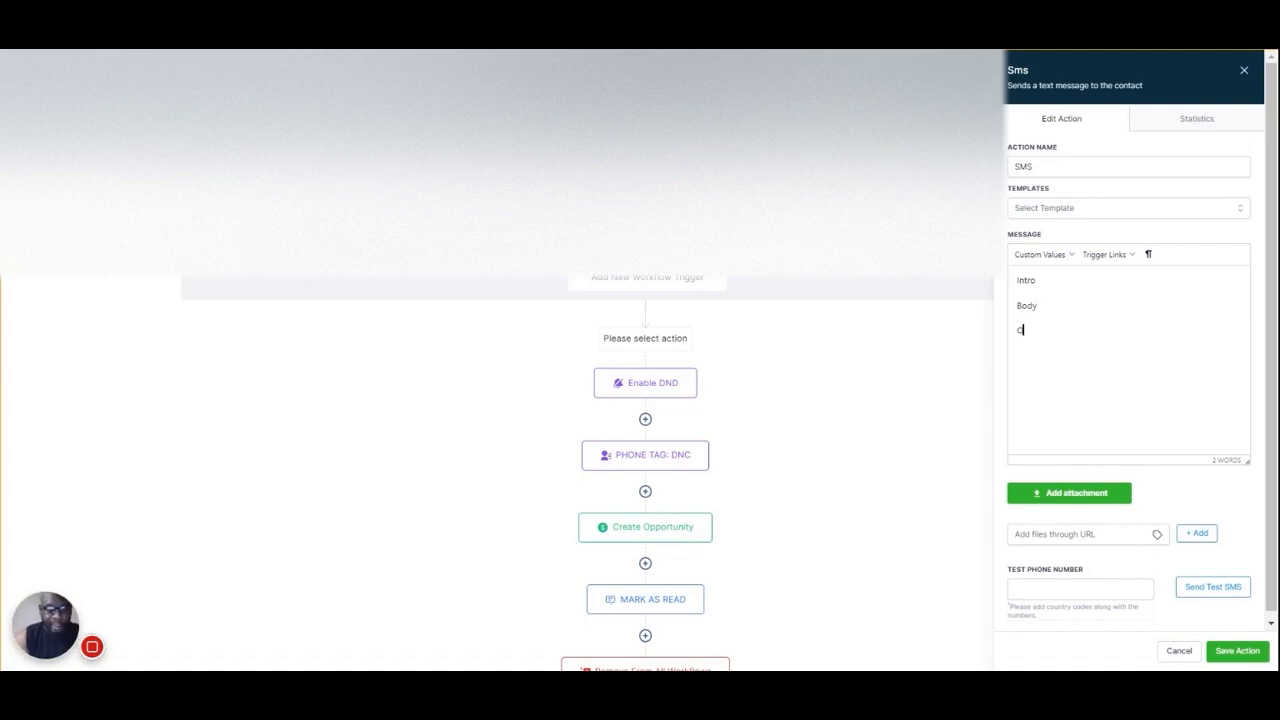
type("ut")
Replace the Intro line with "Hey this is {{user.first_name}} with {{location.name}}" and leave a blank line before Body
left_click(1058, 274)
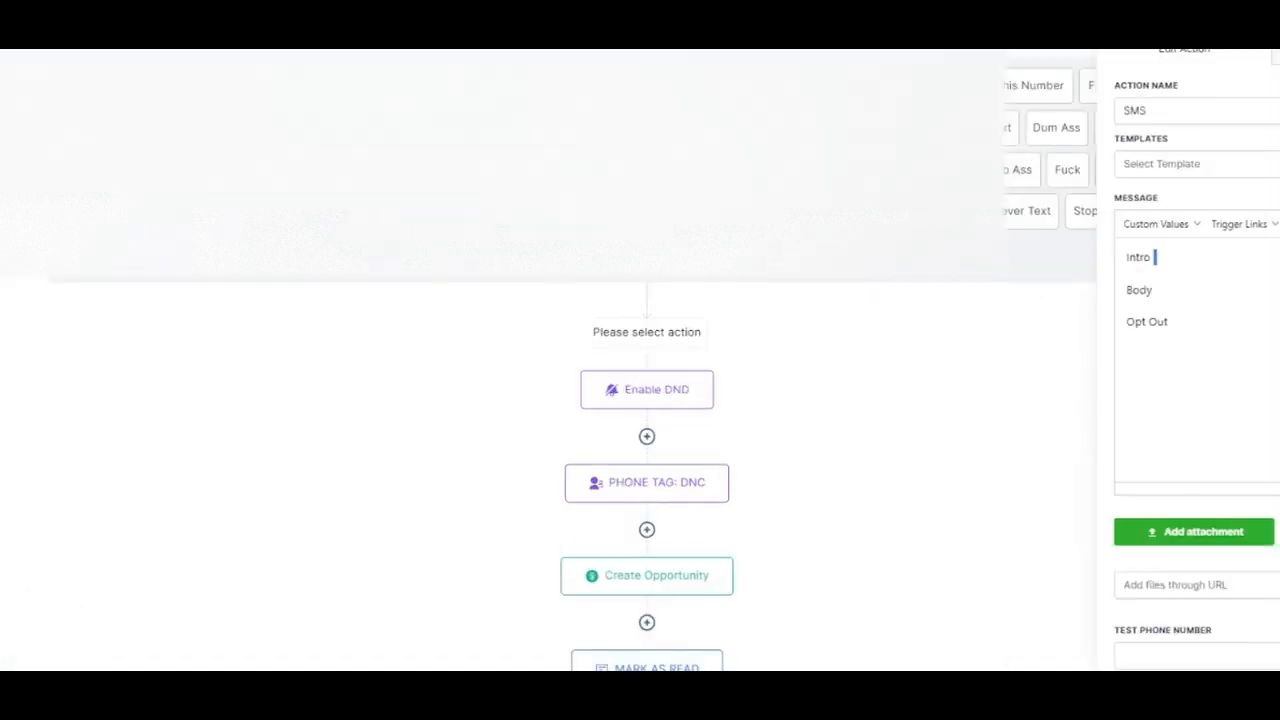
double_click(1140, 257)
type("Hey this is")
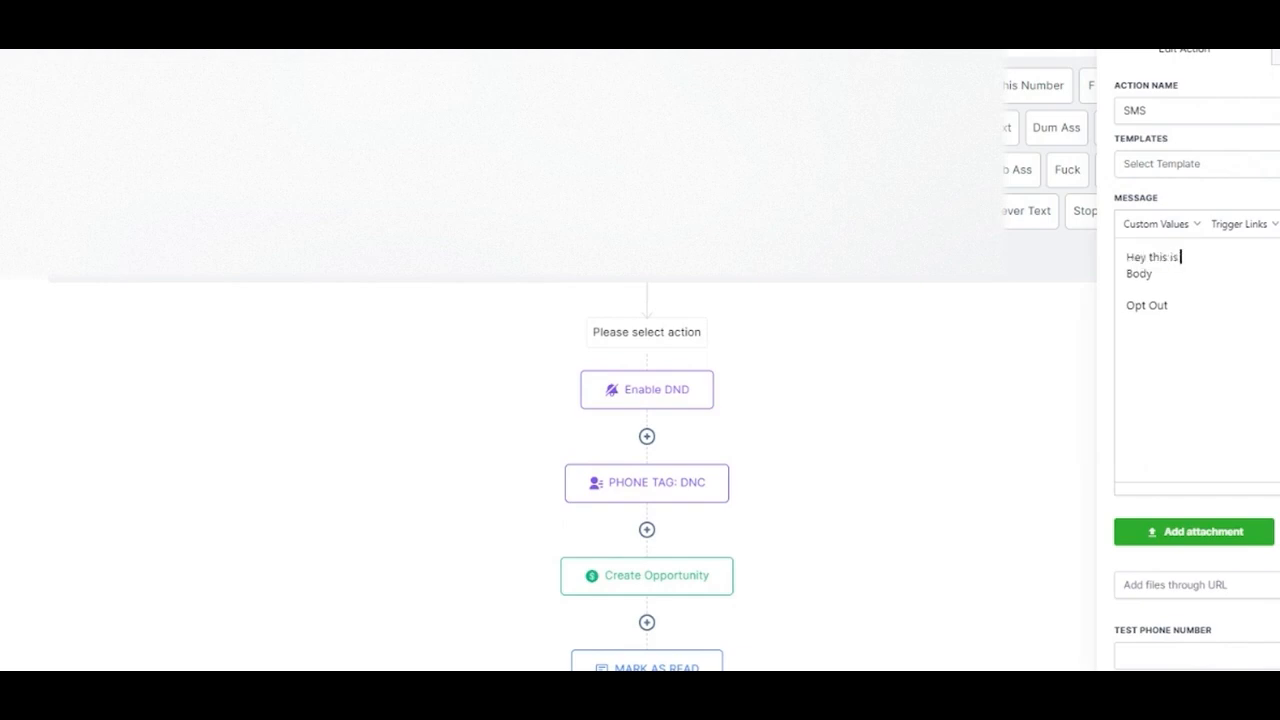
left_click(1158, 224)
mouse_move(1138, 273)
left_click(1227, 299)
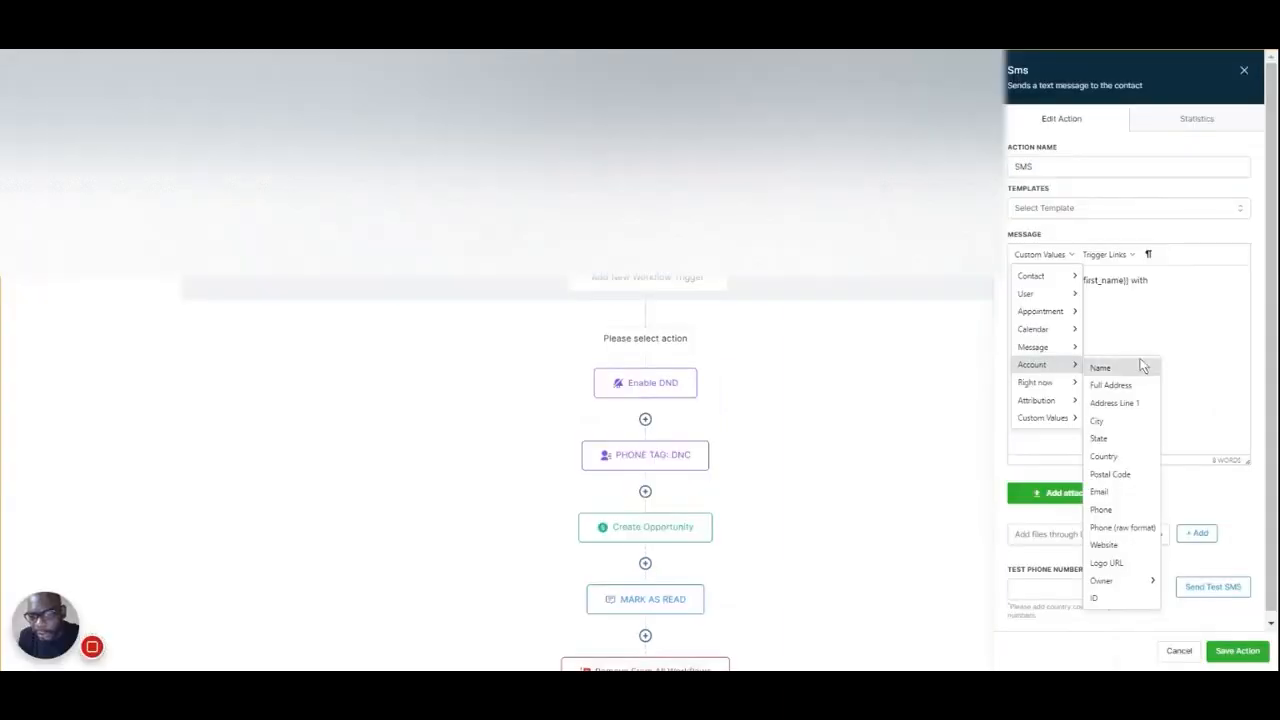
left_click(1128, 374)
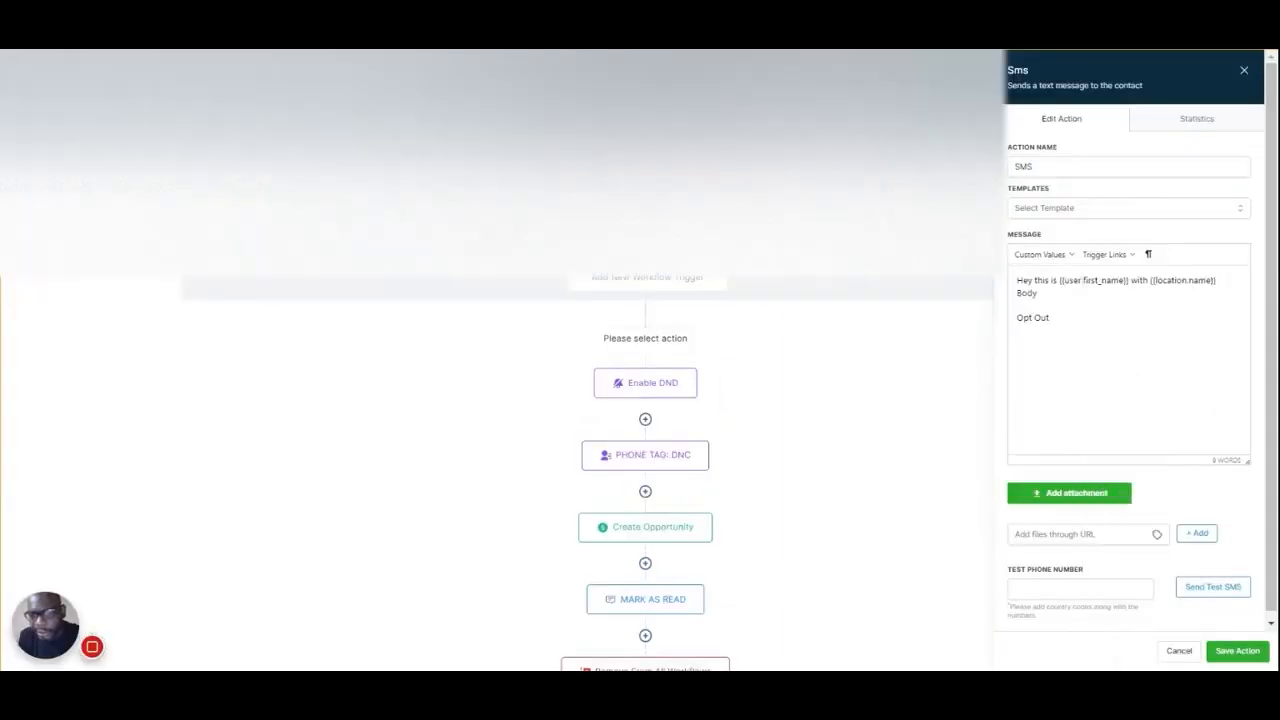
left_click_drag(1217, 281, 1150, 281)
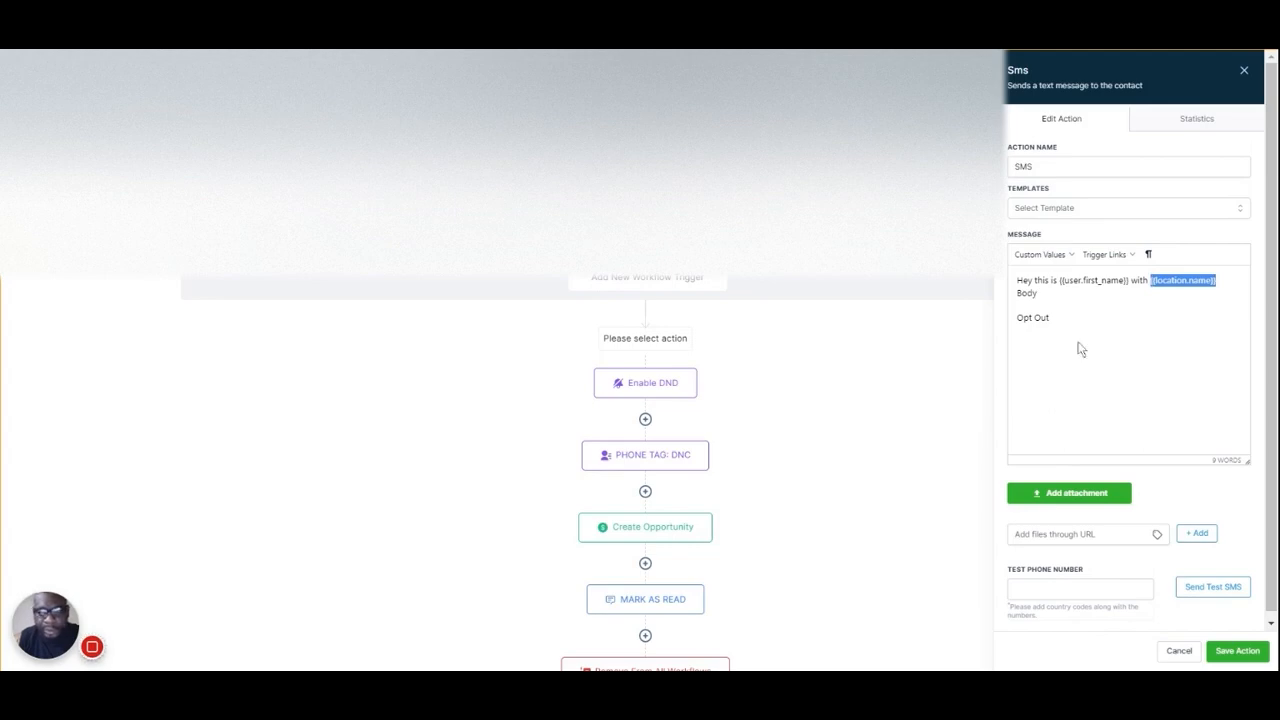
left_click(1017, 293)
key("Return")
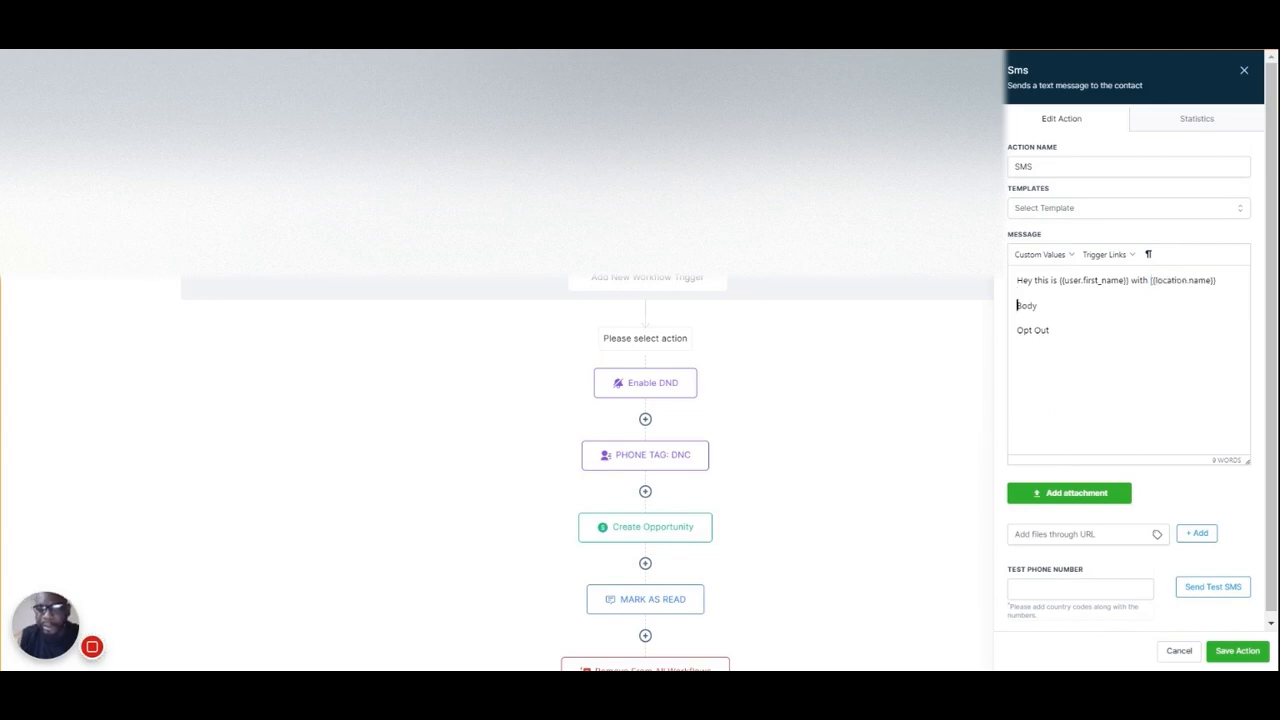
Replace the Opt Out line of the SMS with "Reply STOP/END/UNSUBSCRIBE to stop messaging"
triple_click(1049, 330)
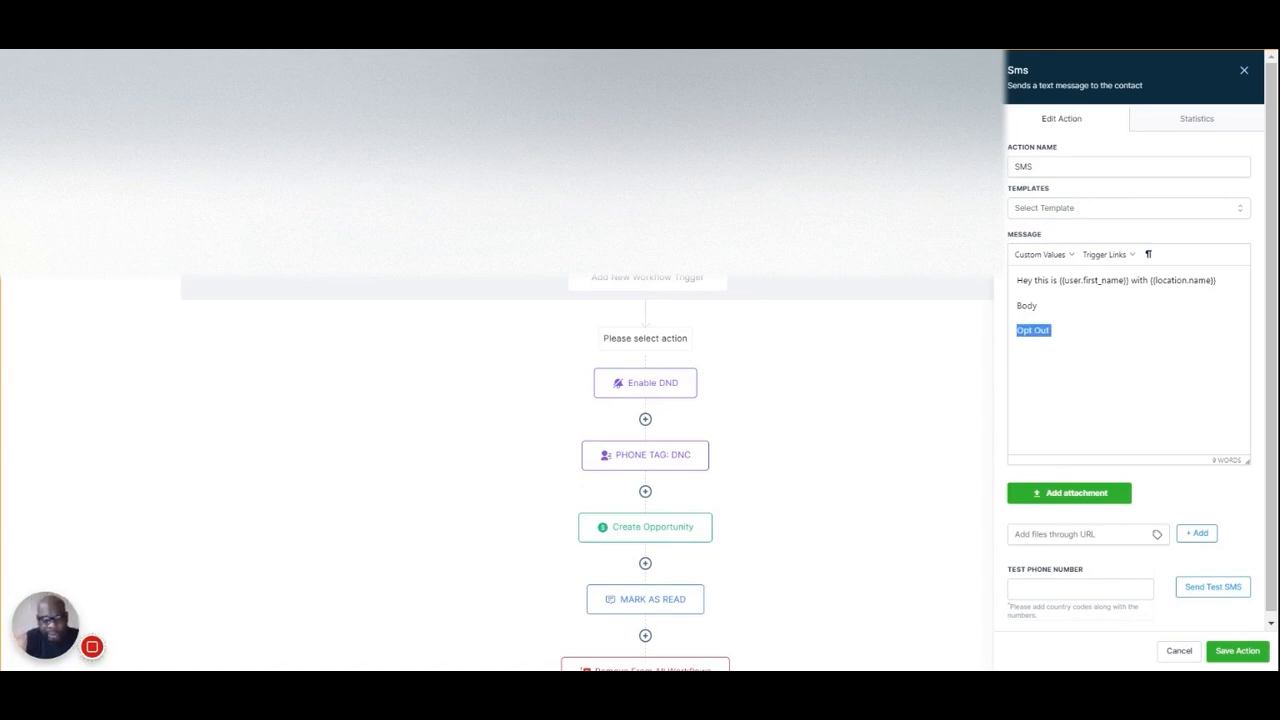
type("Repl")
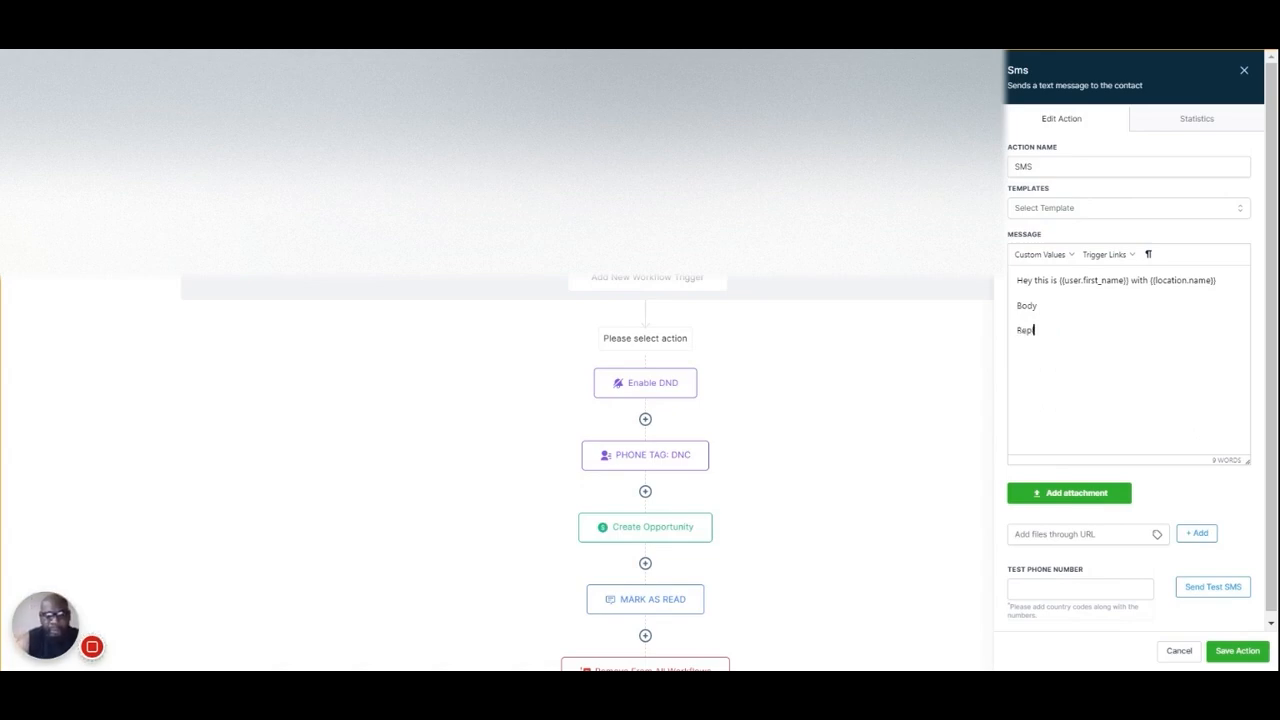
type("y STOP")
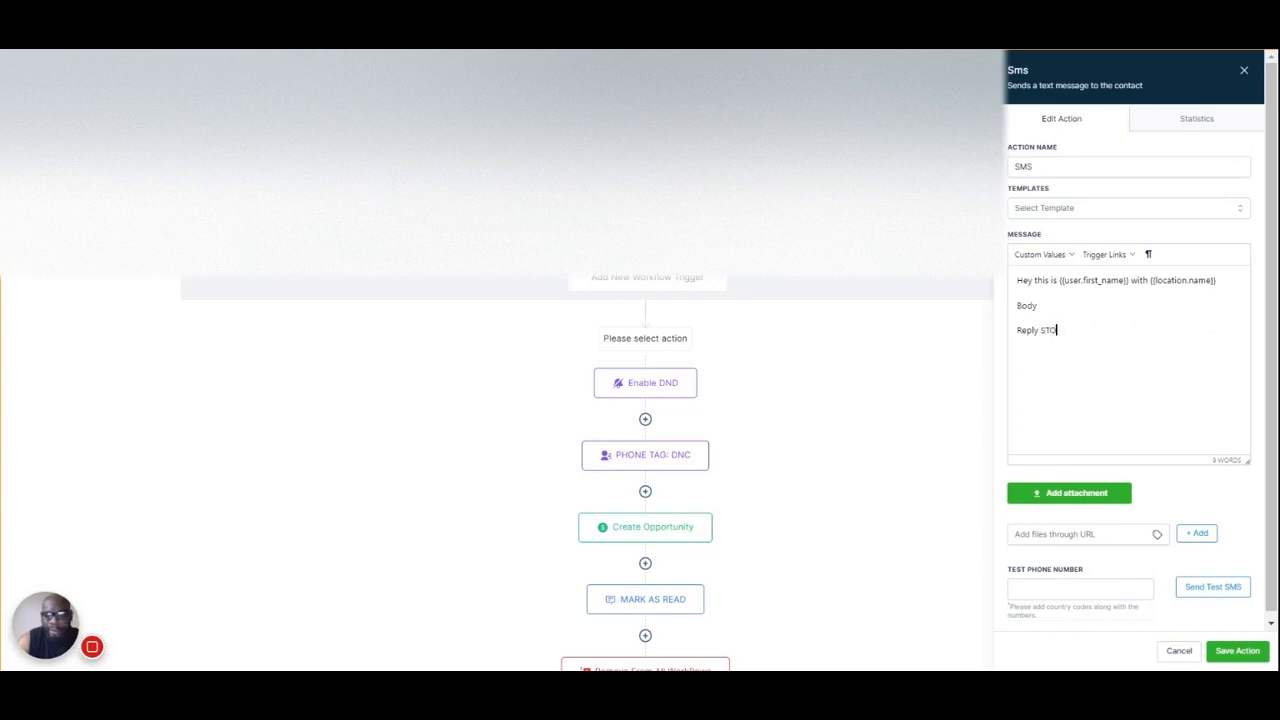
type("/END/Un")
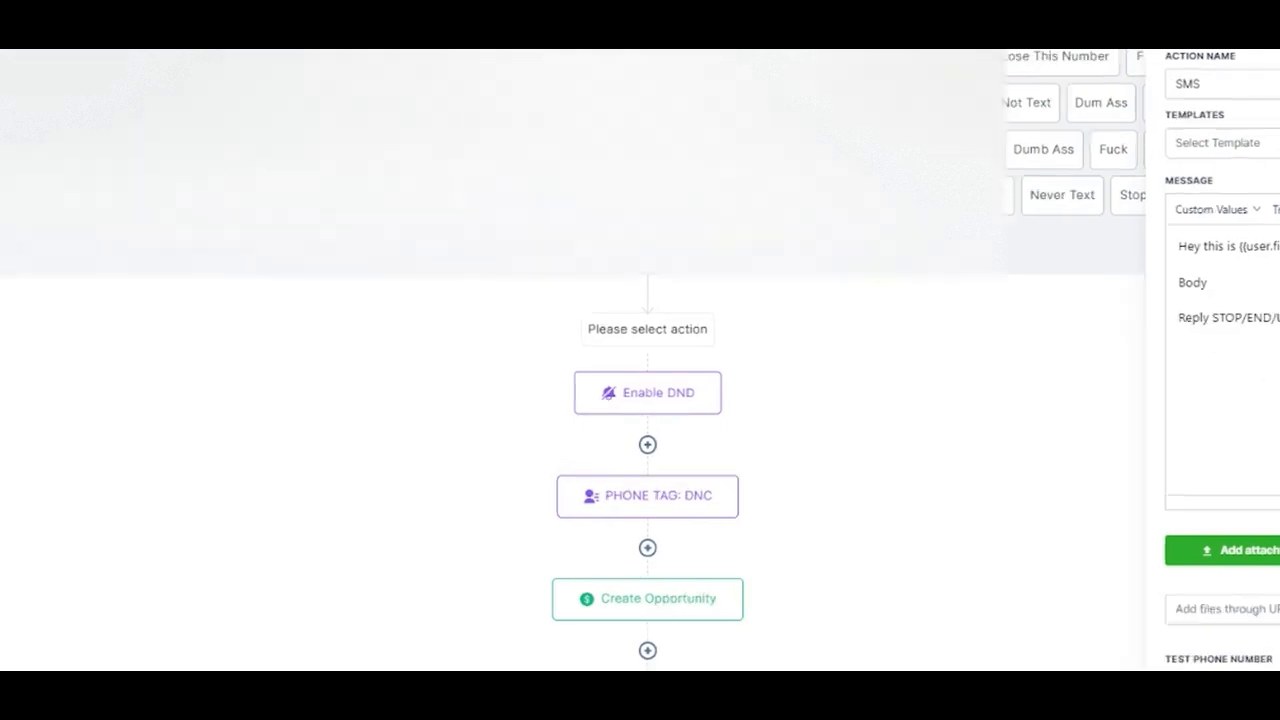
left_click_drag(1212, 318, 1279, 318)
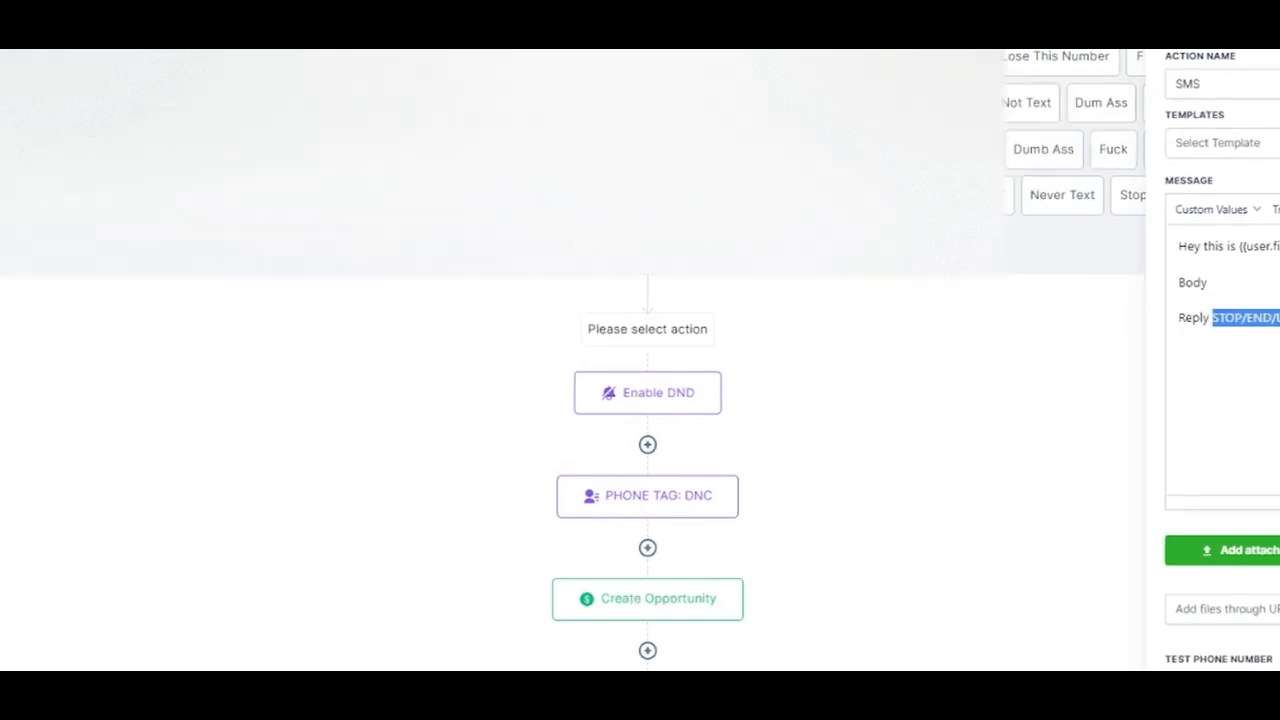
left_click(1278, 318)
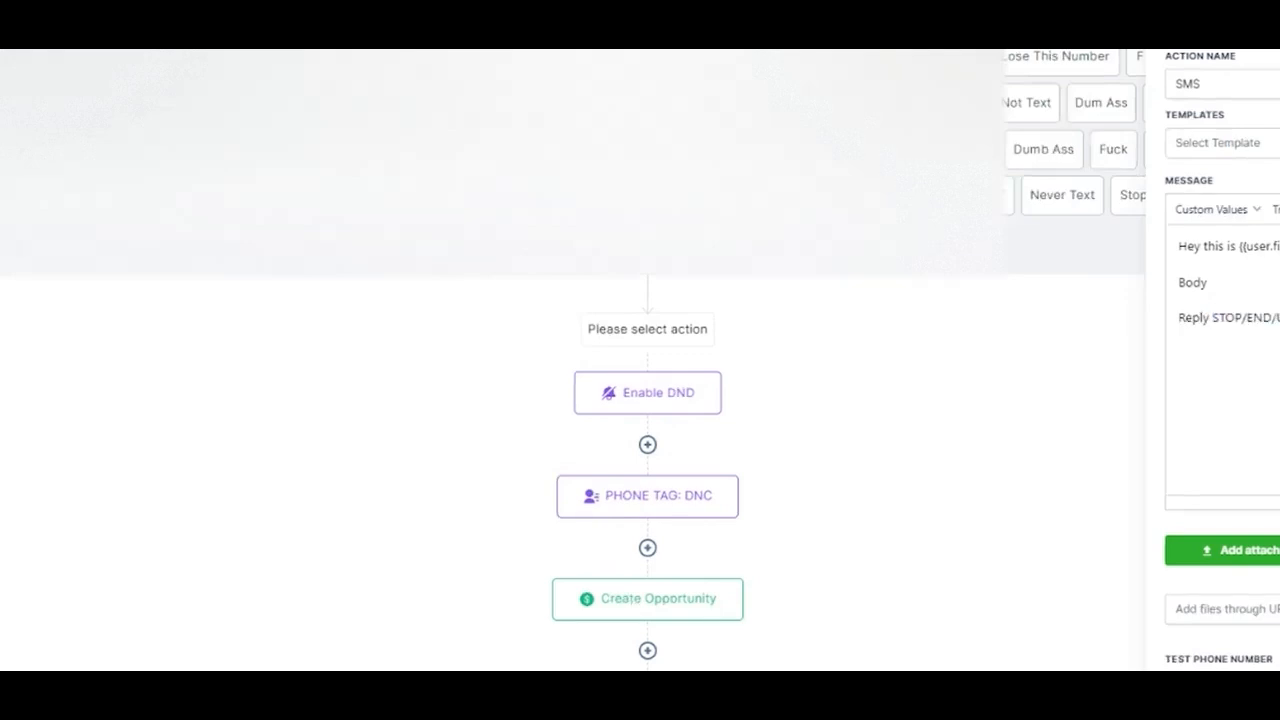
left_click_drag(1278, 318, 1211, 318)
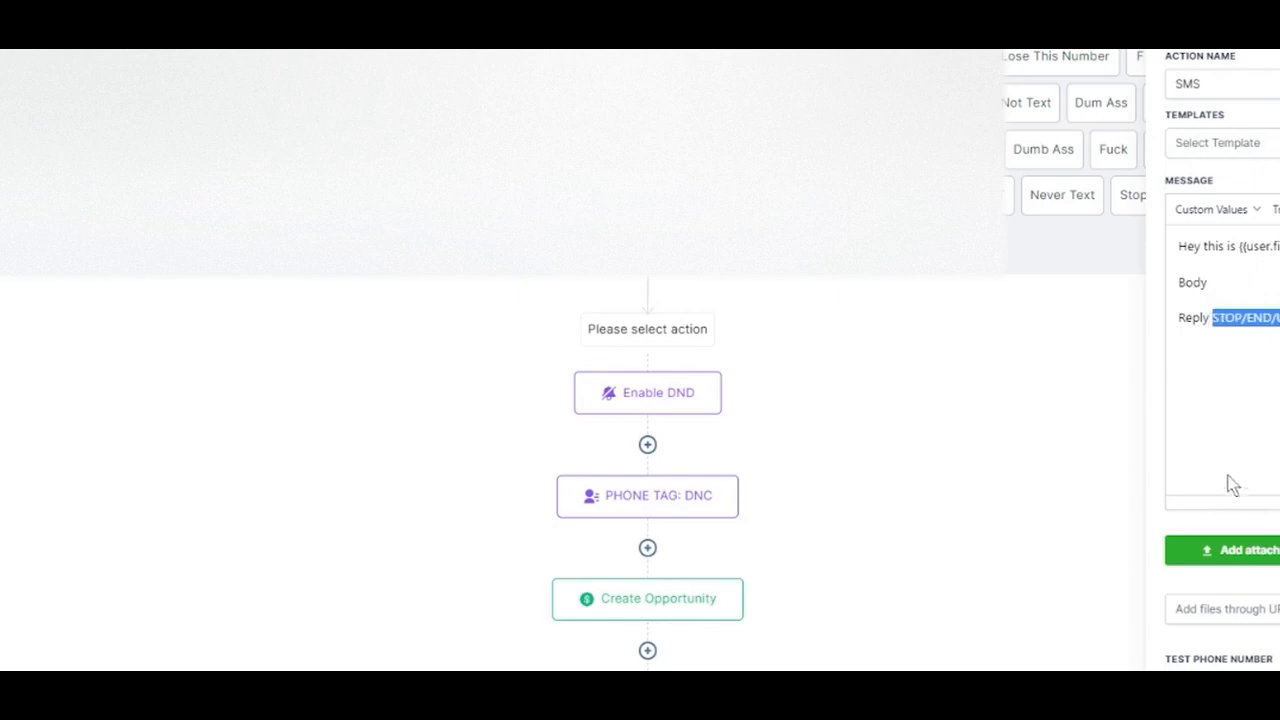
Add a further opt-out line reading "Reply 0 to END" below the existing one
left_click(1278, 320)
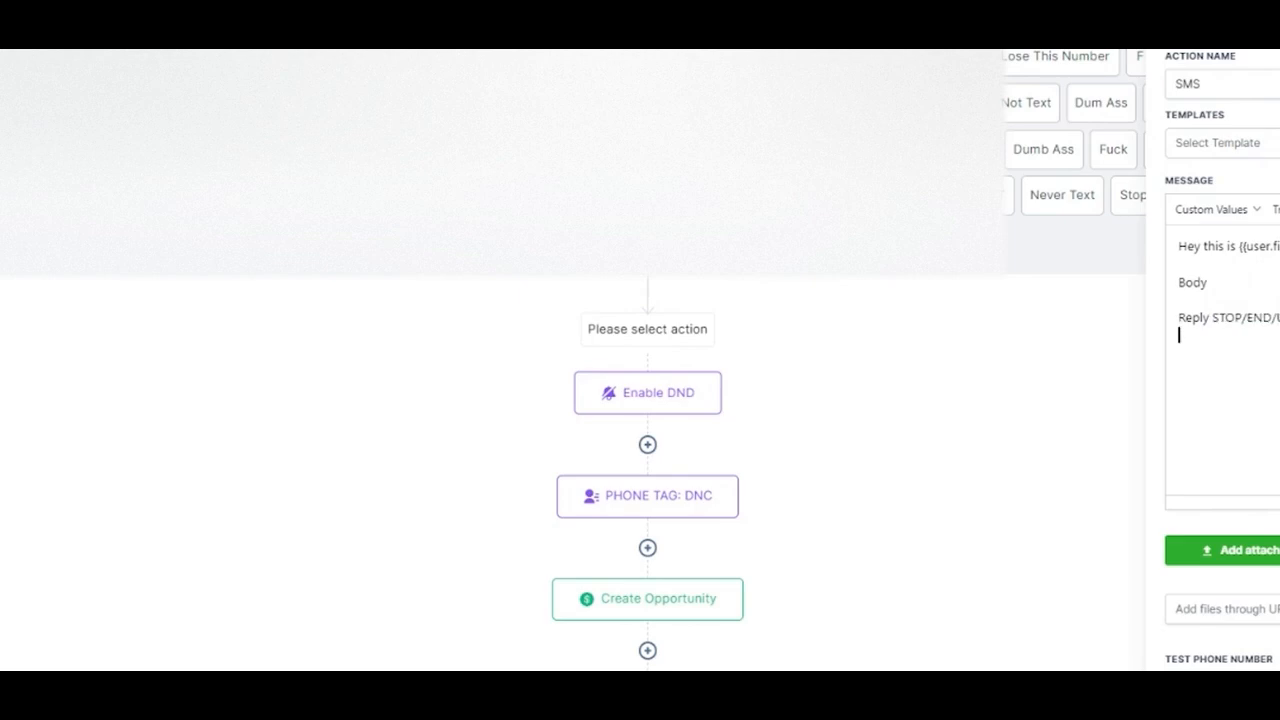
key("Return")
type("Reply")
type("0 to")
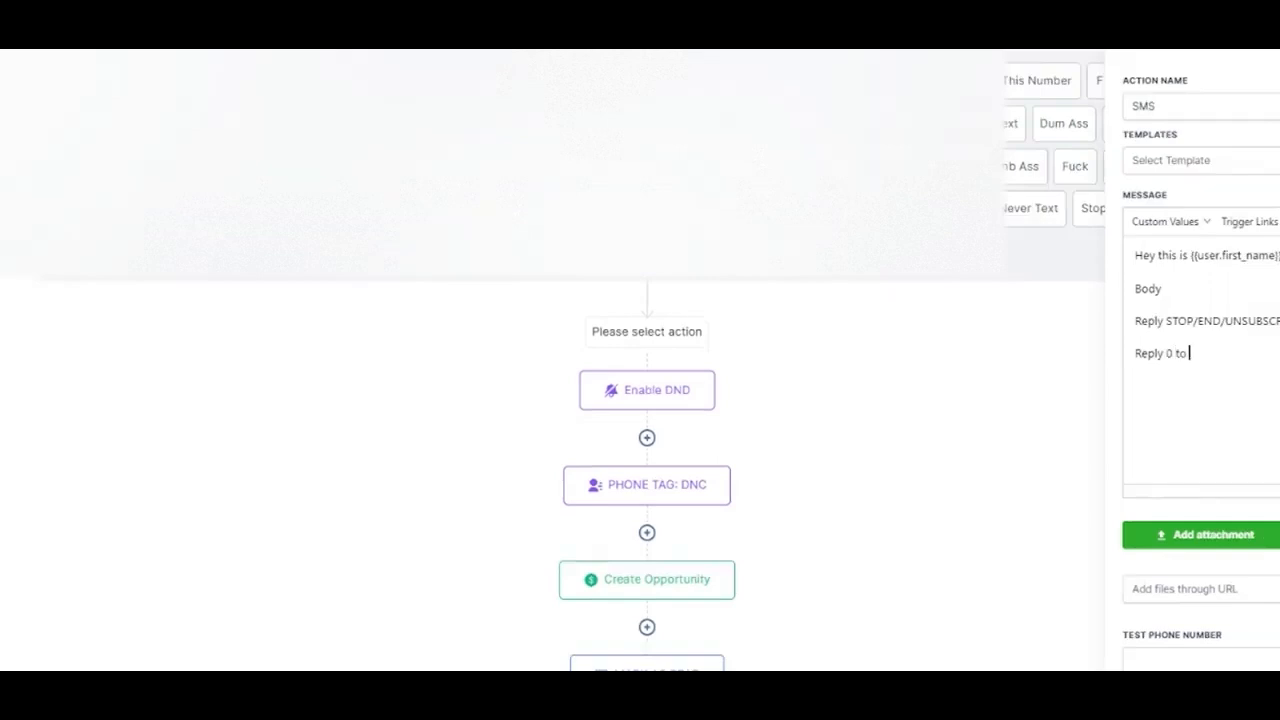
type(" END")
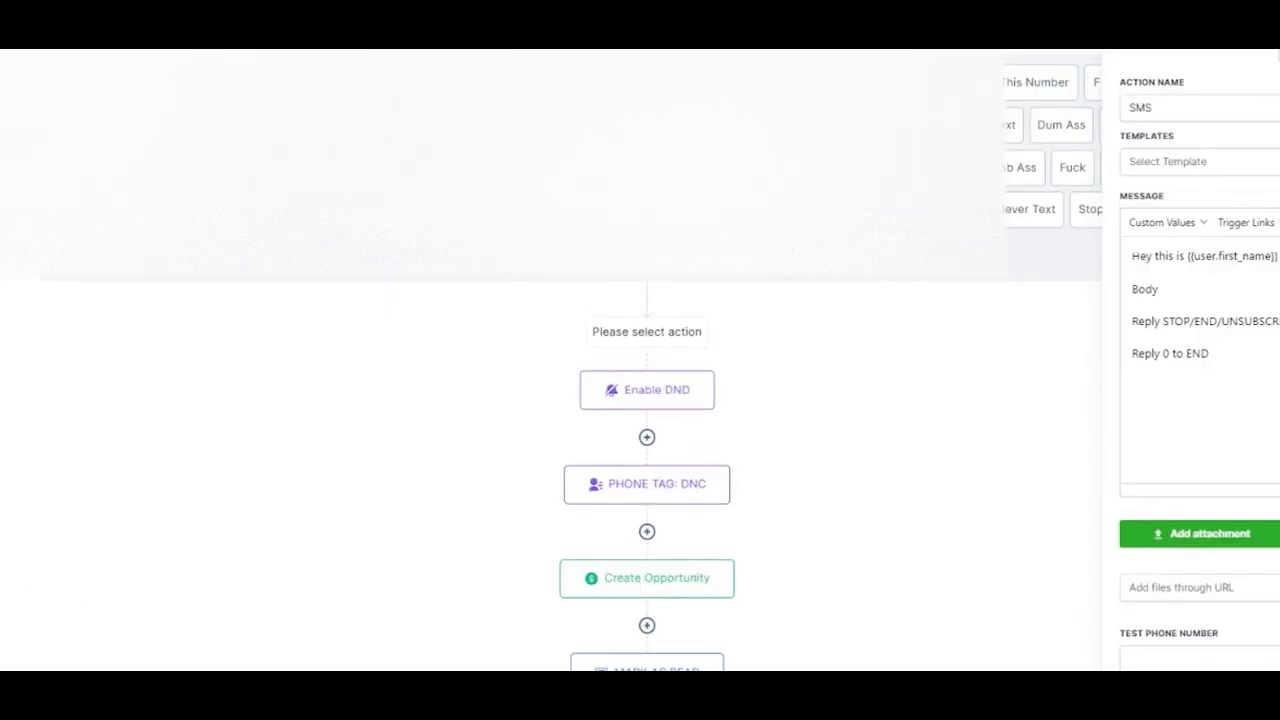
Change the first opt-out line's keywords to "/ENDSTOP/UNSUBSCRIBE" and extend the last line to "Reply 0 to END/STOP/UNSUBSCRIBE"
left_click_drag(1168, 321, 1190, 321)
left_click_drag(1050, 330, 1140, 330)
left_click(1276, 376)
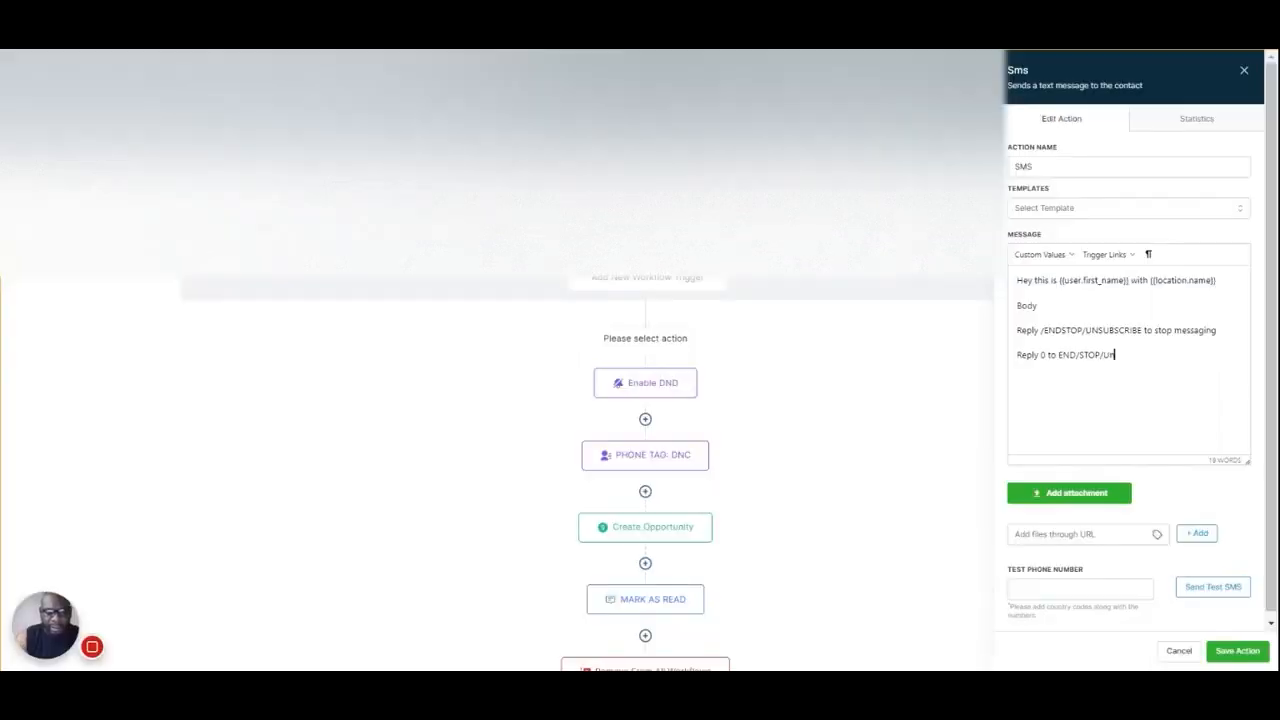
type("NSUBSCRIBE")
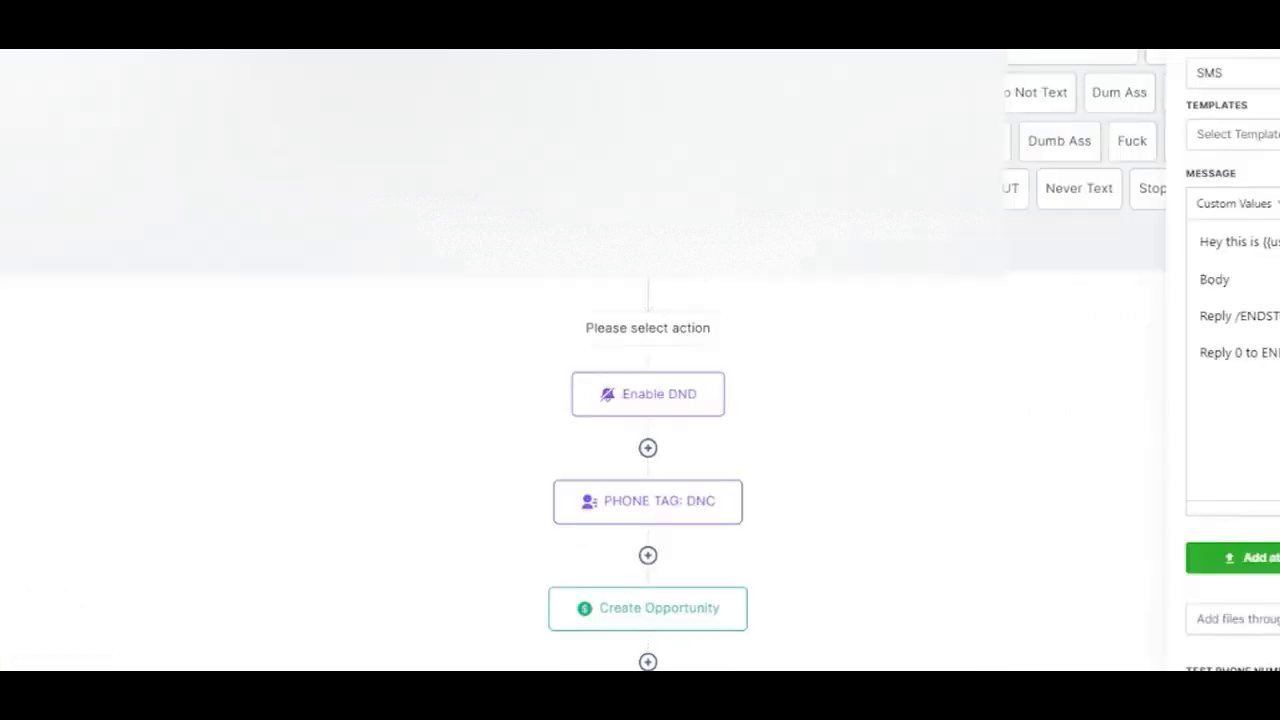
mouse_move(1262, 352)
left_mouse_down()
mouse_move(1279, 352)
mouse_move(1241, 352)
mouse_move(1268, 352)
left_mouse_up()
left_click(1279, 352)
left_click(1279, 352)
left_click_drag(1262, 352, 1199, 340)
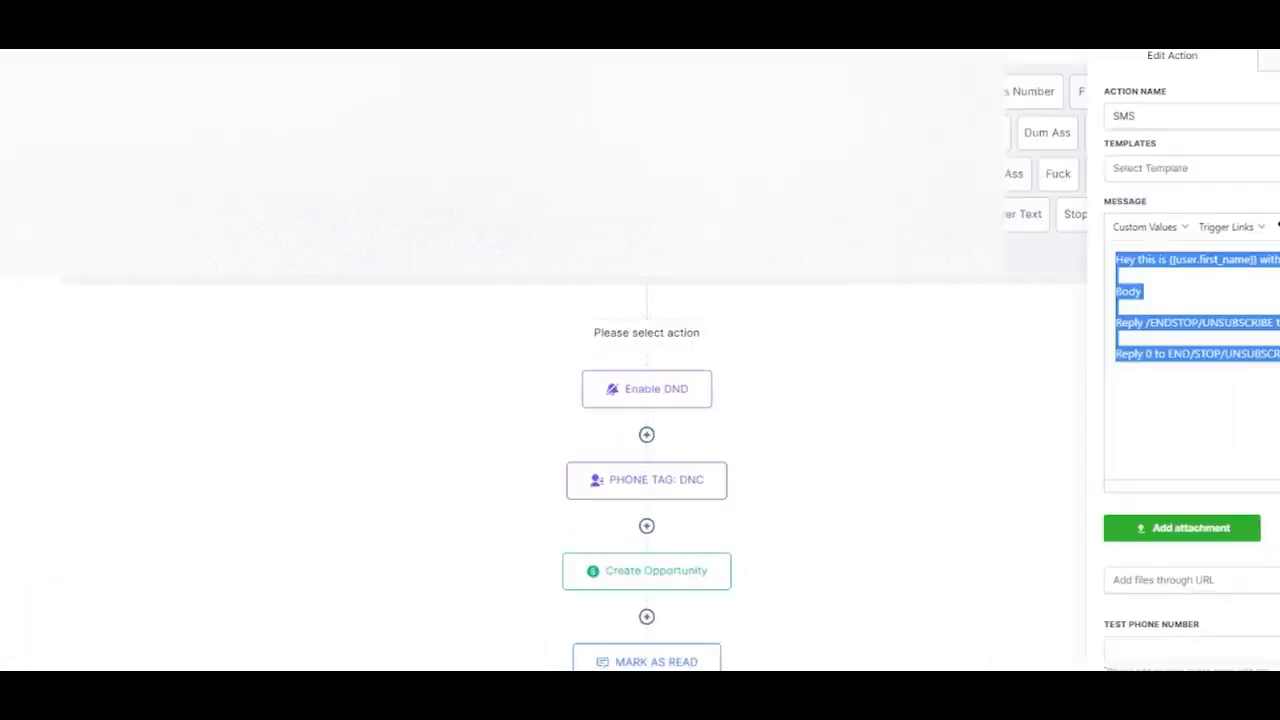
left_click(1110, 343)
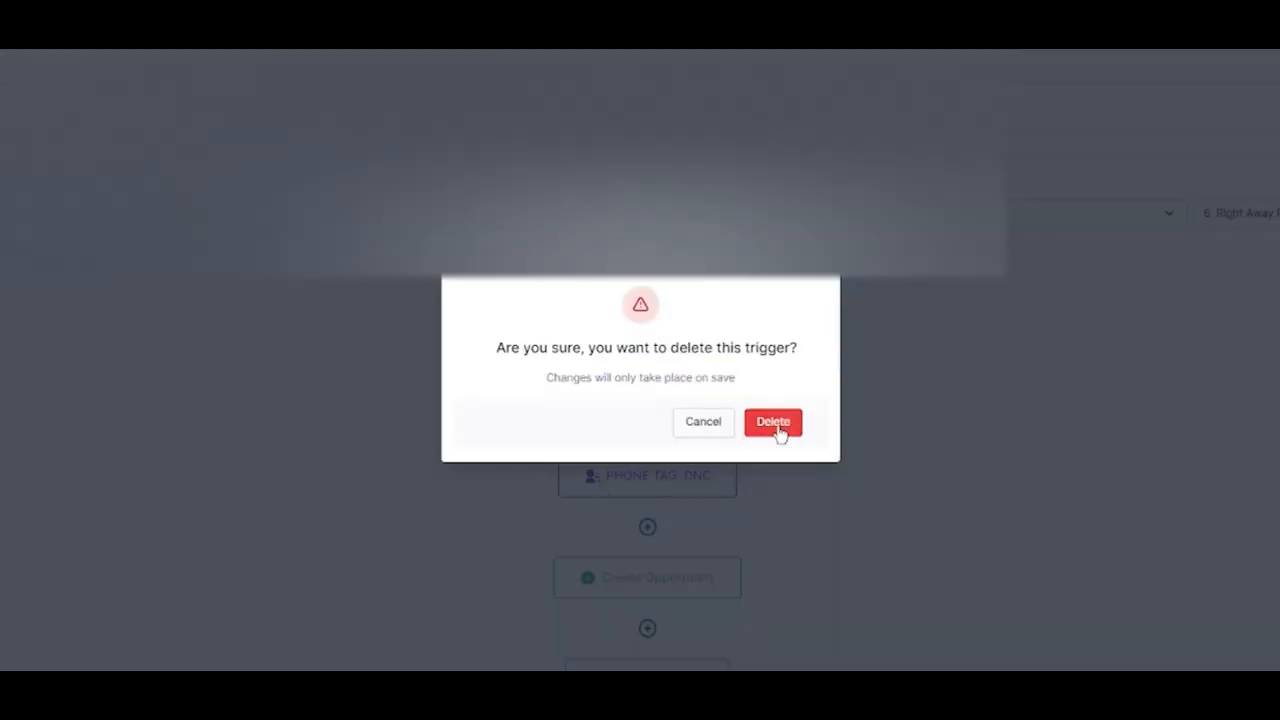
Delete the "6. Right Away Please" and "6. STOP OPT OUT" reply triggers and save the workflow
left_click(777, 431)
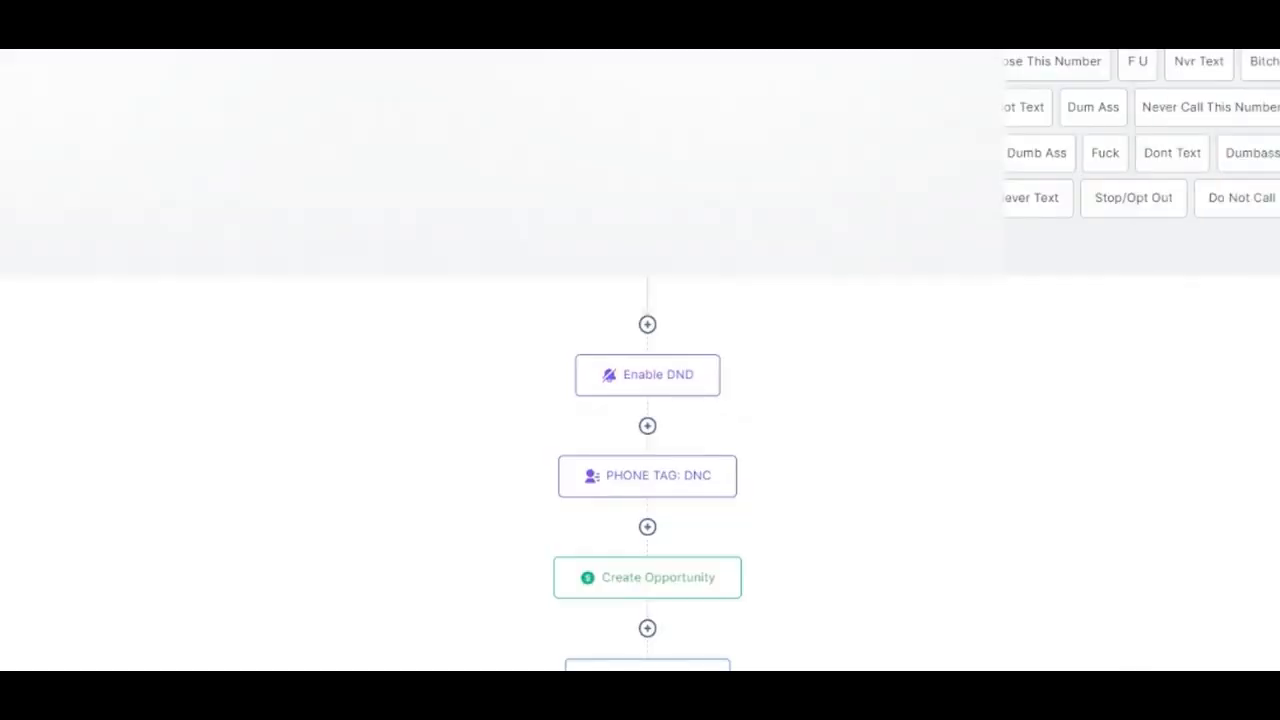
left_click(1133, 198)
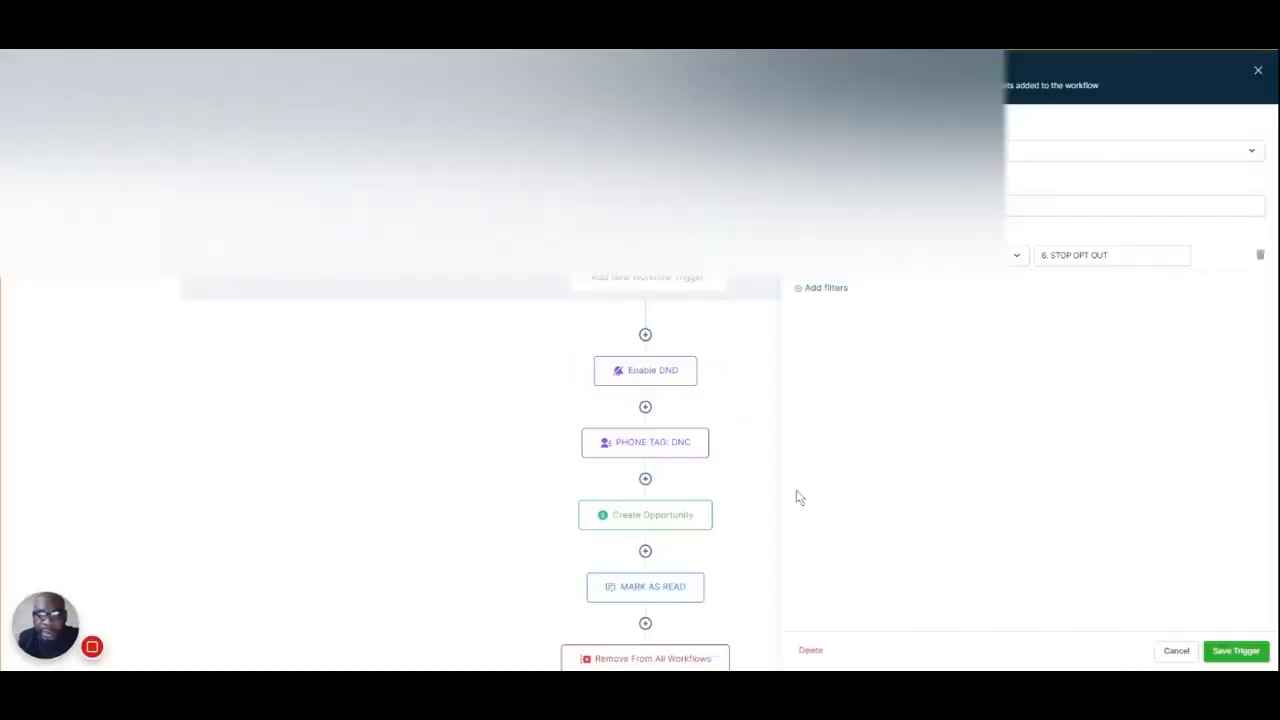
left_click(811, 650)
left_click(745, 404)
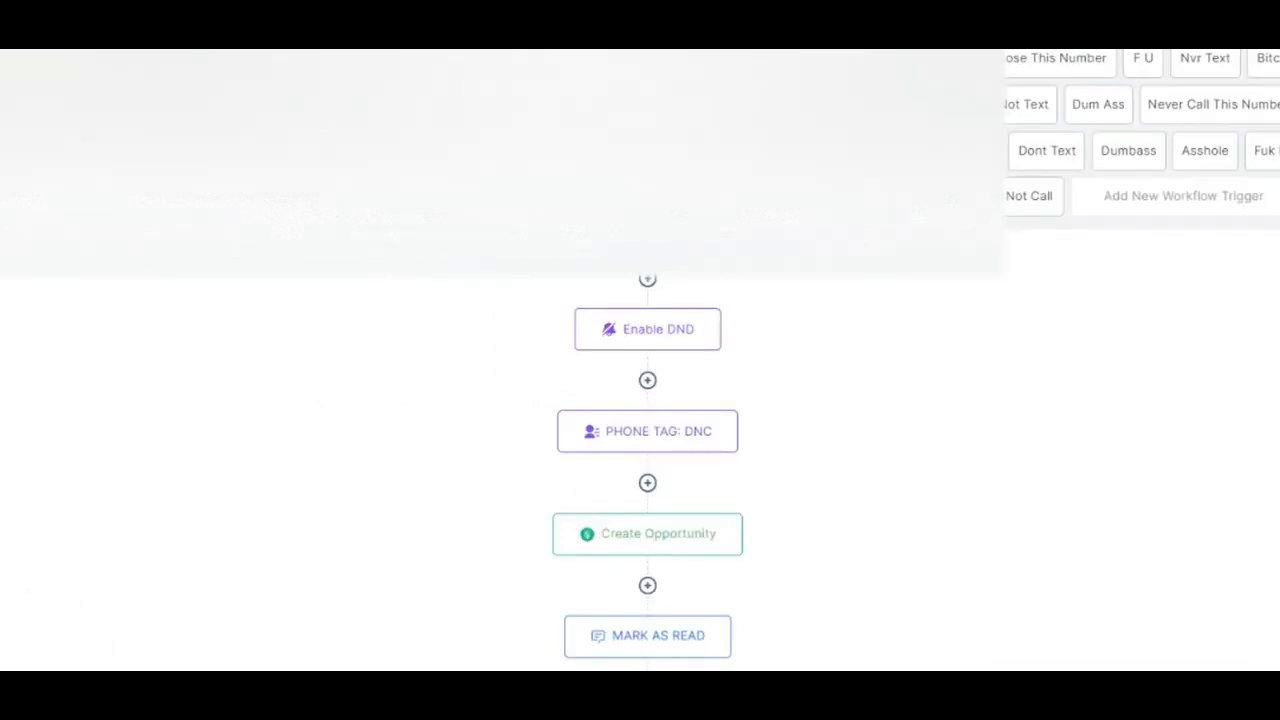
left_click(1249, 66)
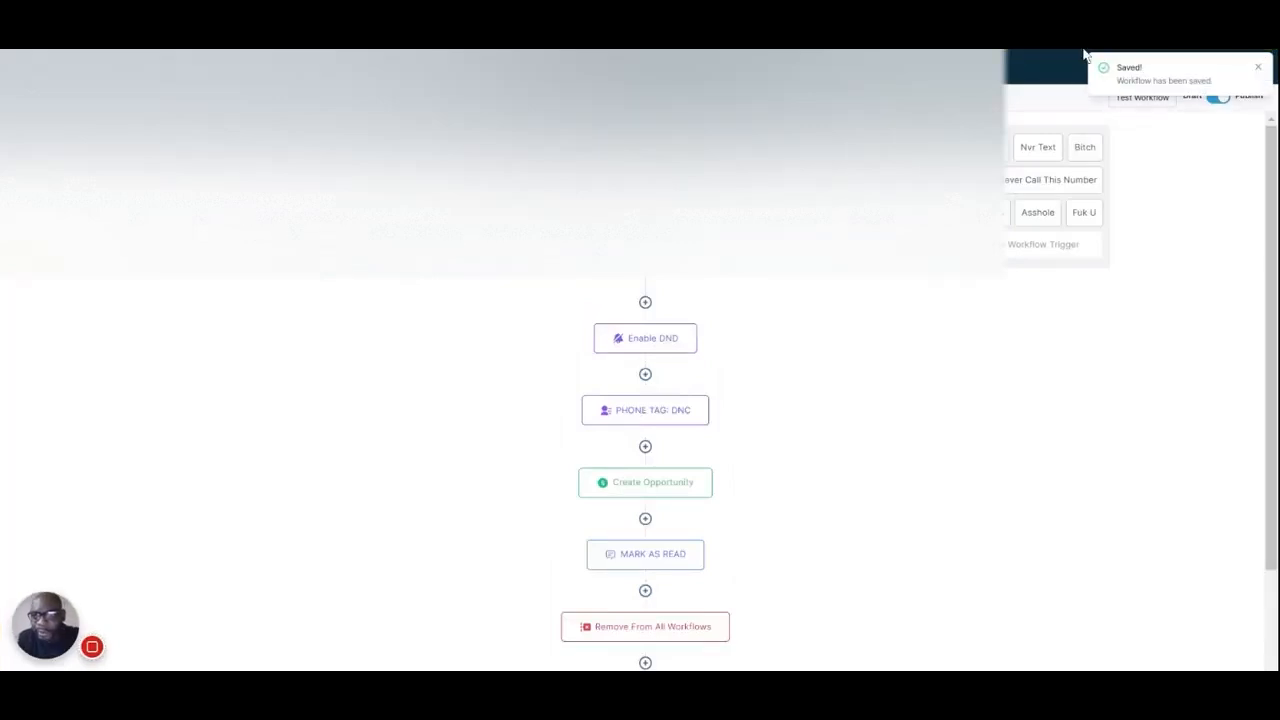
Add a customer-reply trigger named "0" with an Exact match phrase filter set to "0"
left_click(1258, 67)
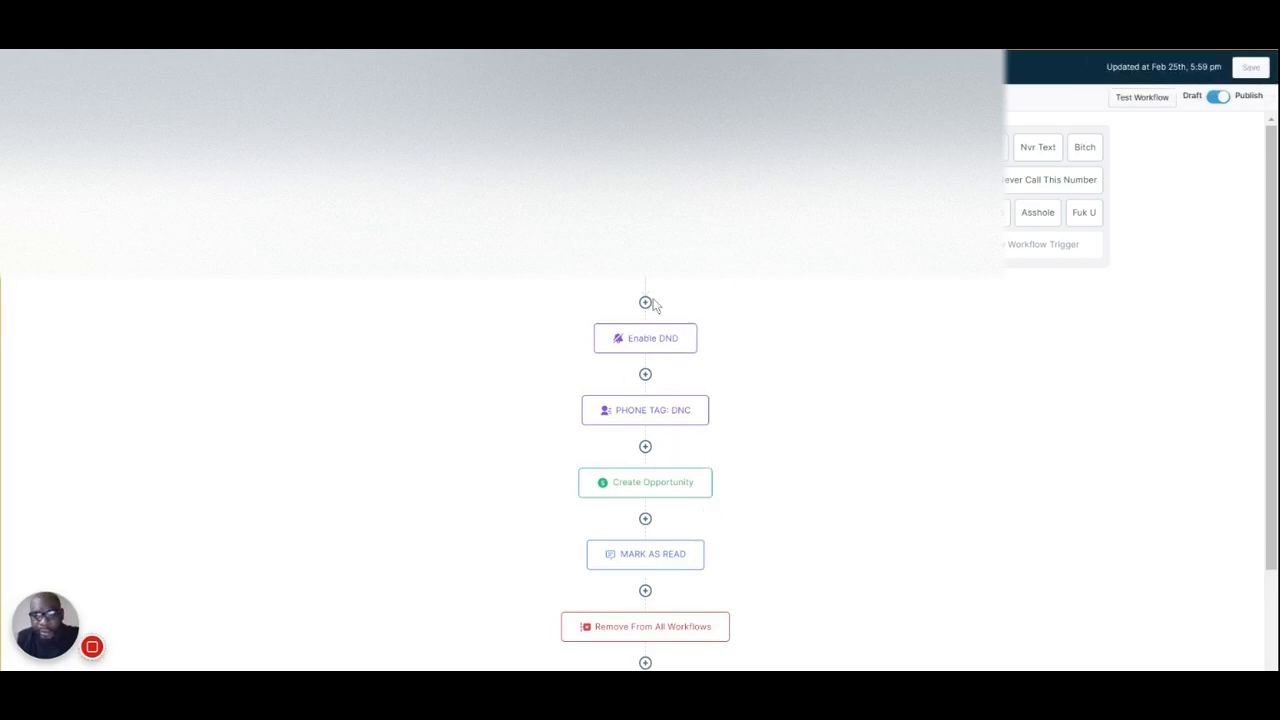
left_click(1022, 244)
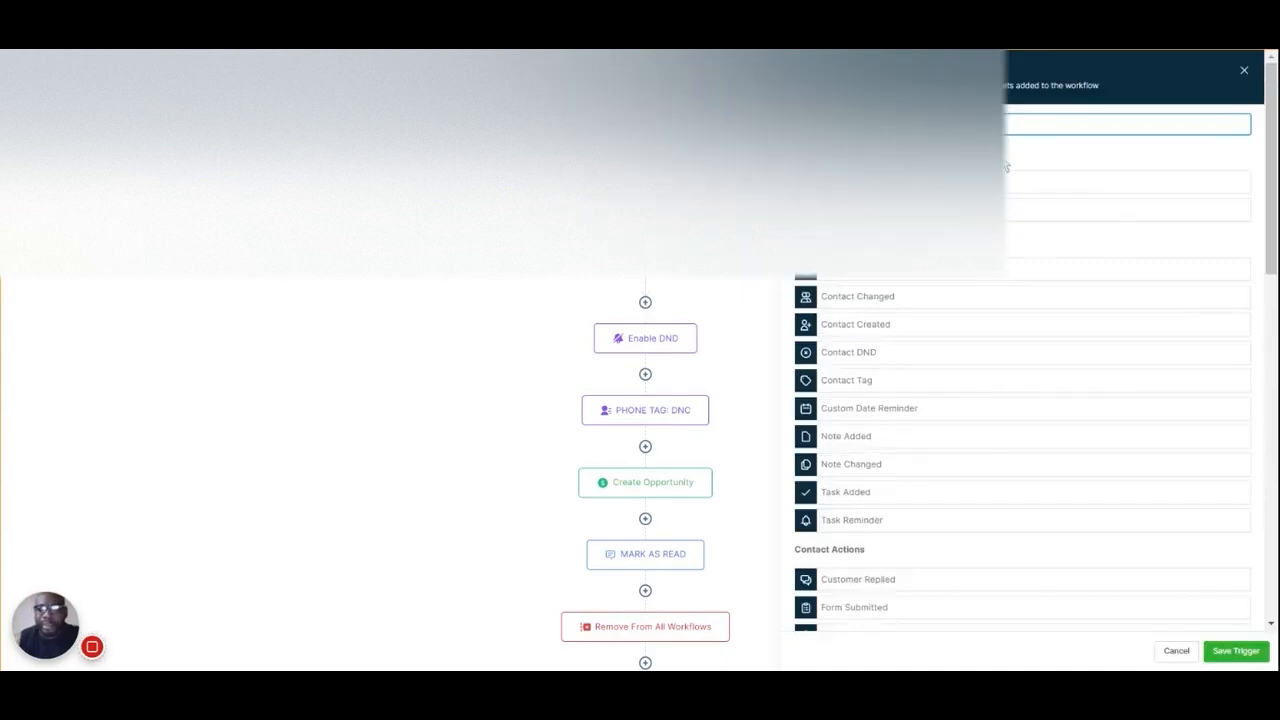
left_click(1245, 71)
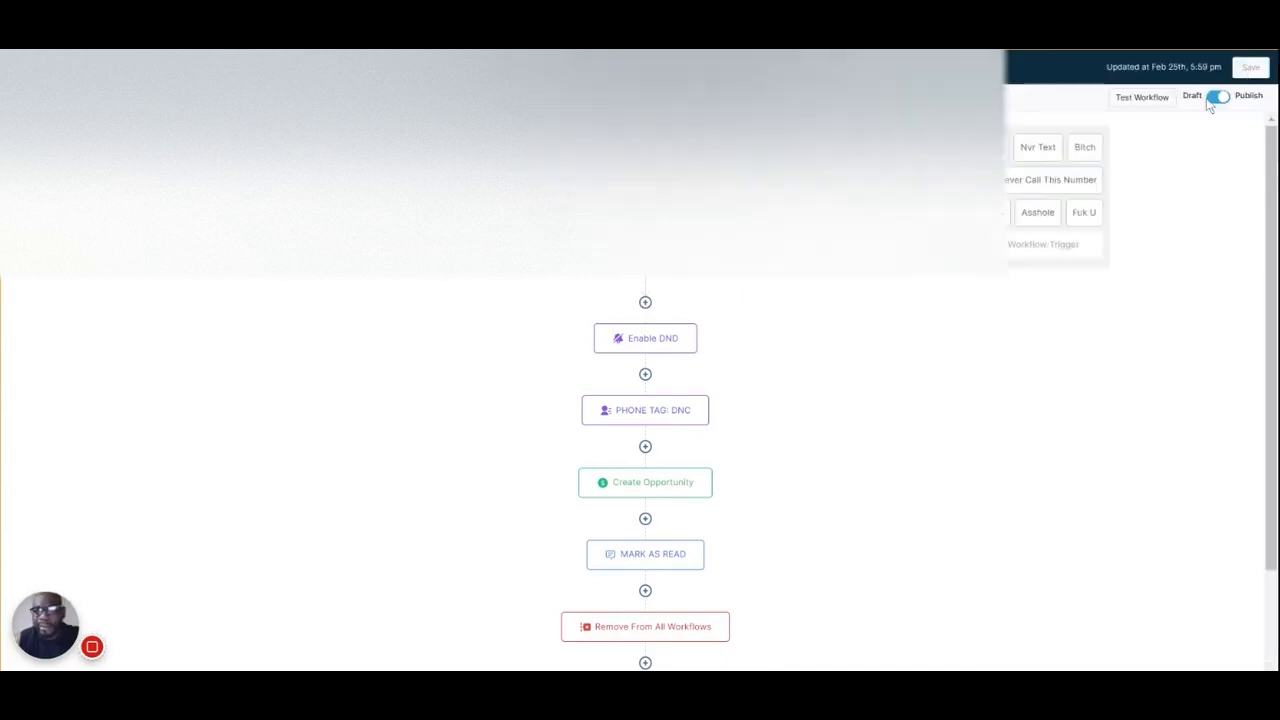
left_click(1022, 248)
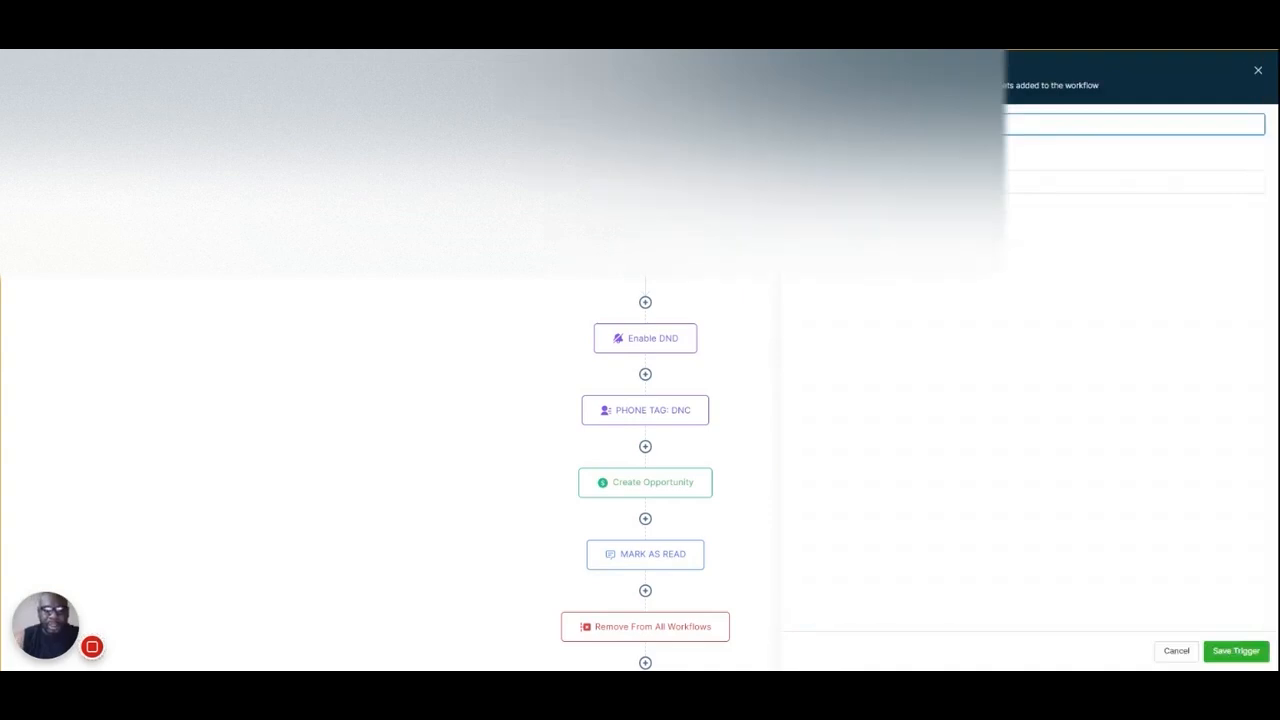
scroll(852, 383, "down", 1)
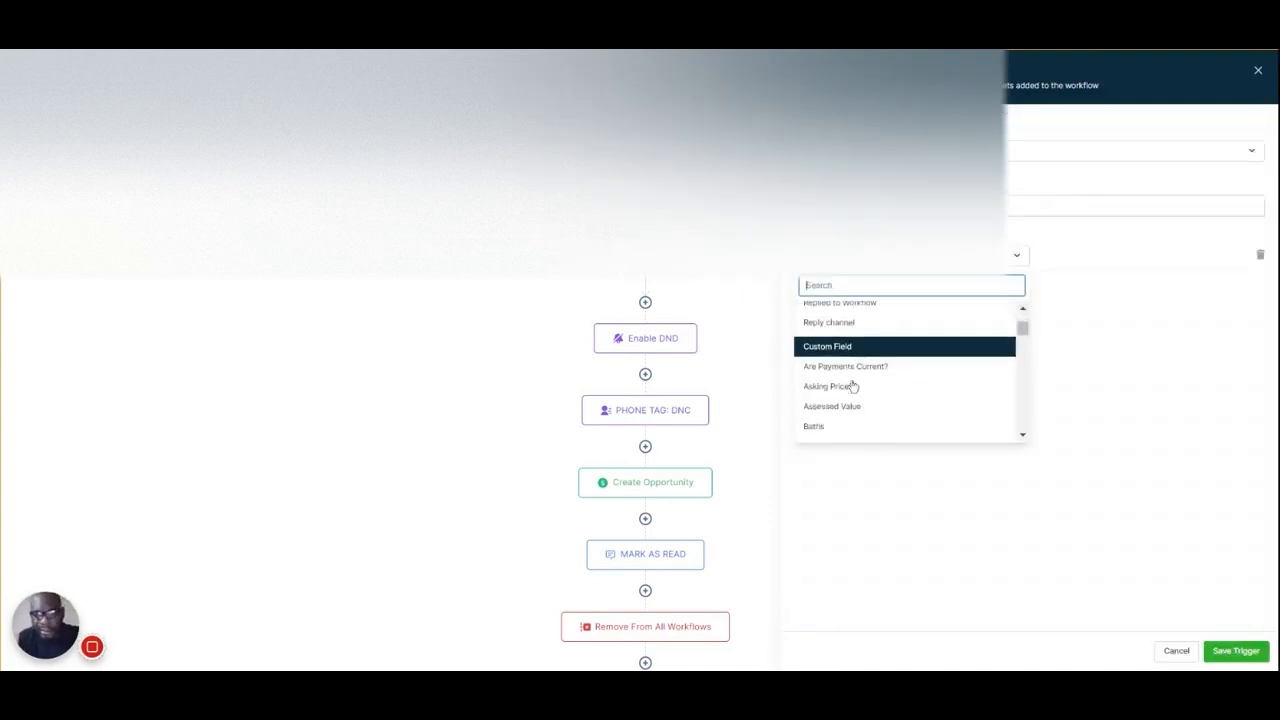
scroll(852, 383, "up", 1)
left_click(839, 374)
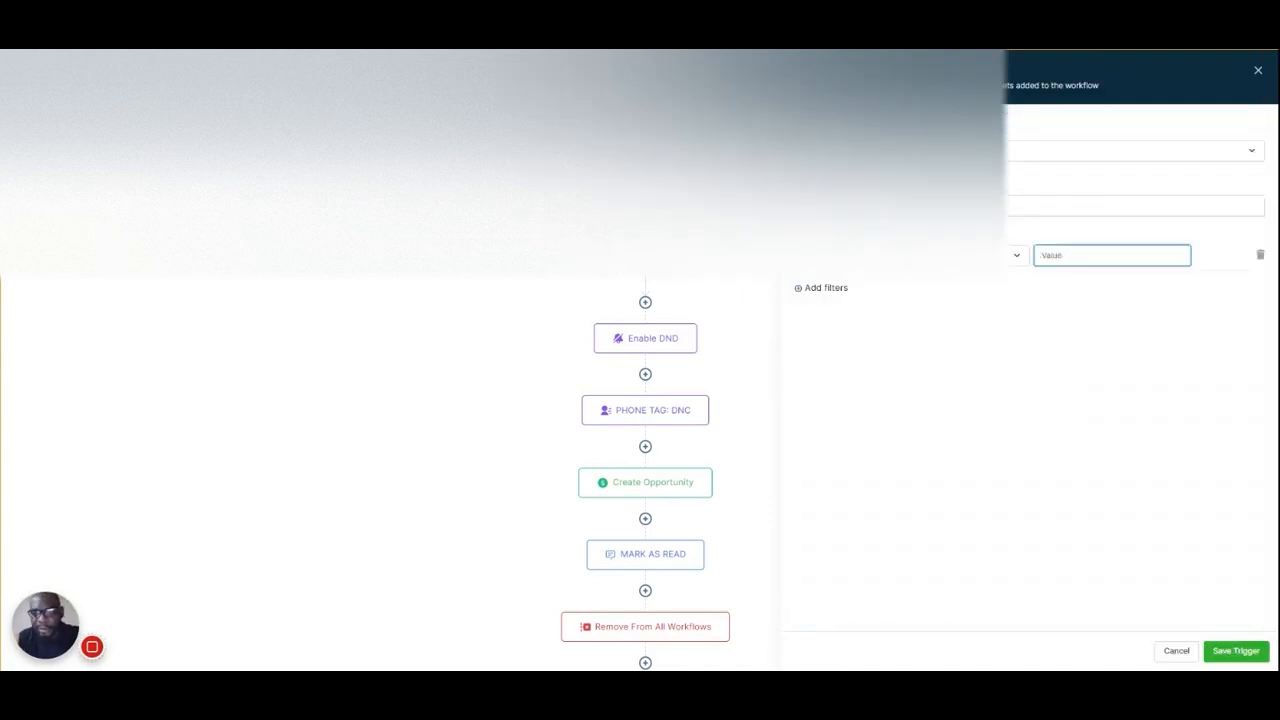
type("0")
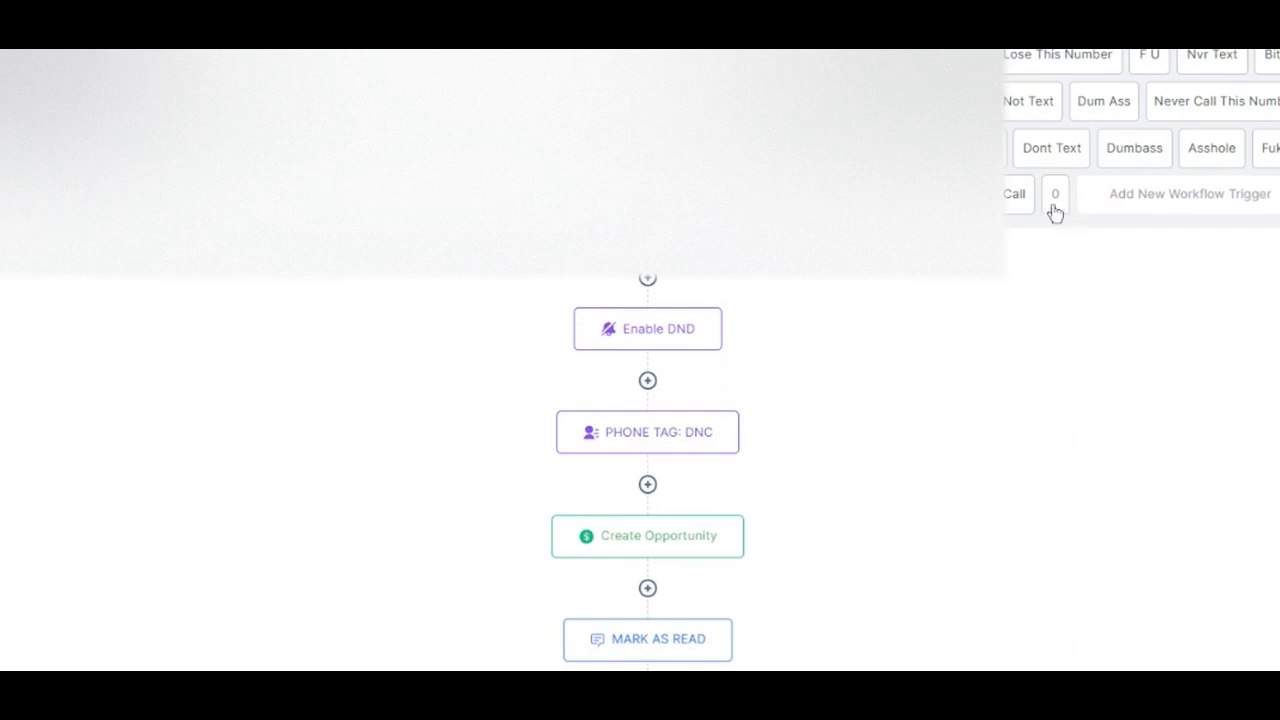
Check the Enable DND action's settings and add a Phone Status field to the PHONE TAG: DNC action
scroll(680, 278, "down", 1)
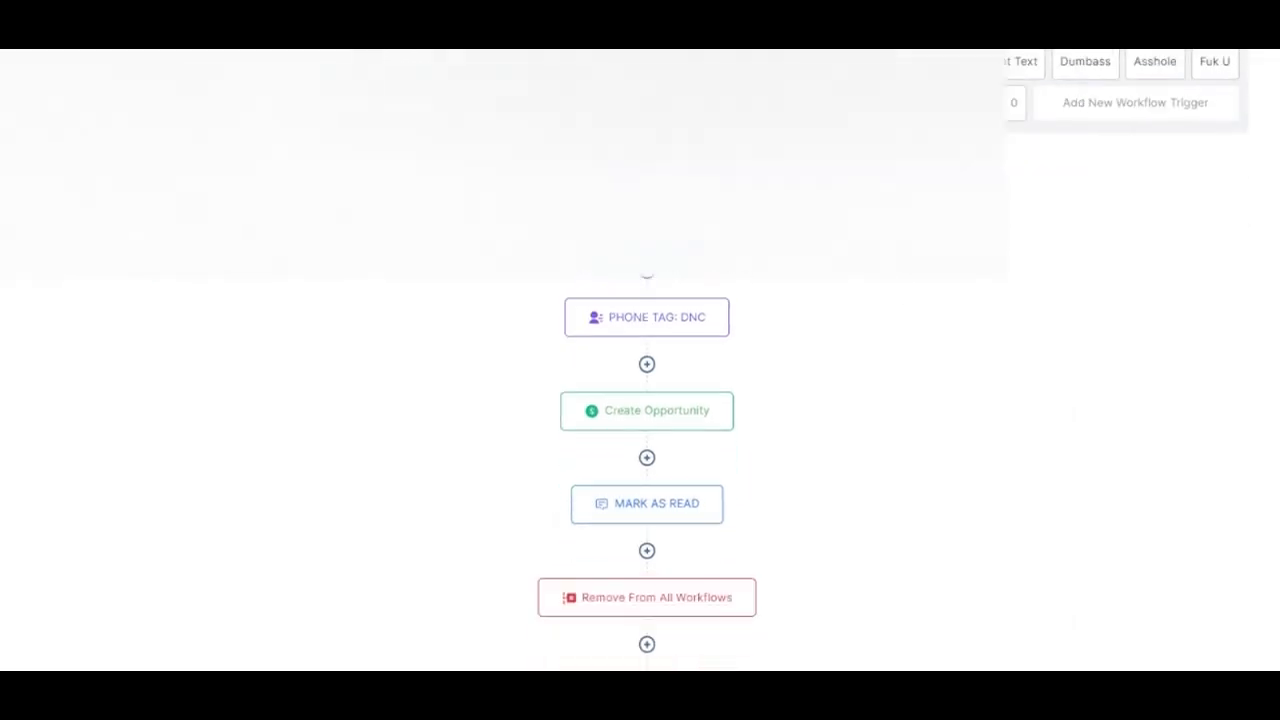
left_click(647, 224)
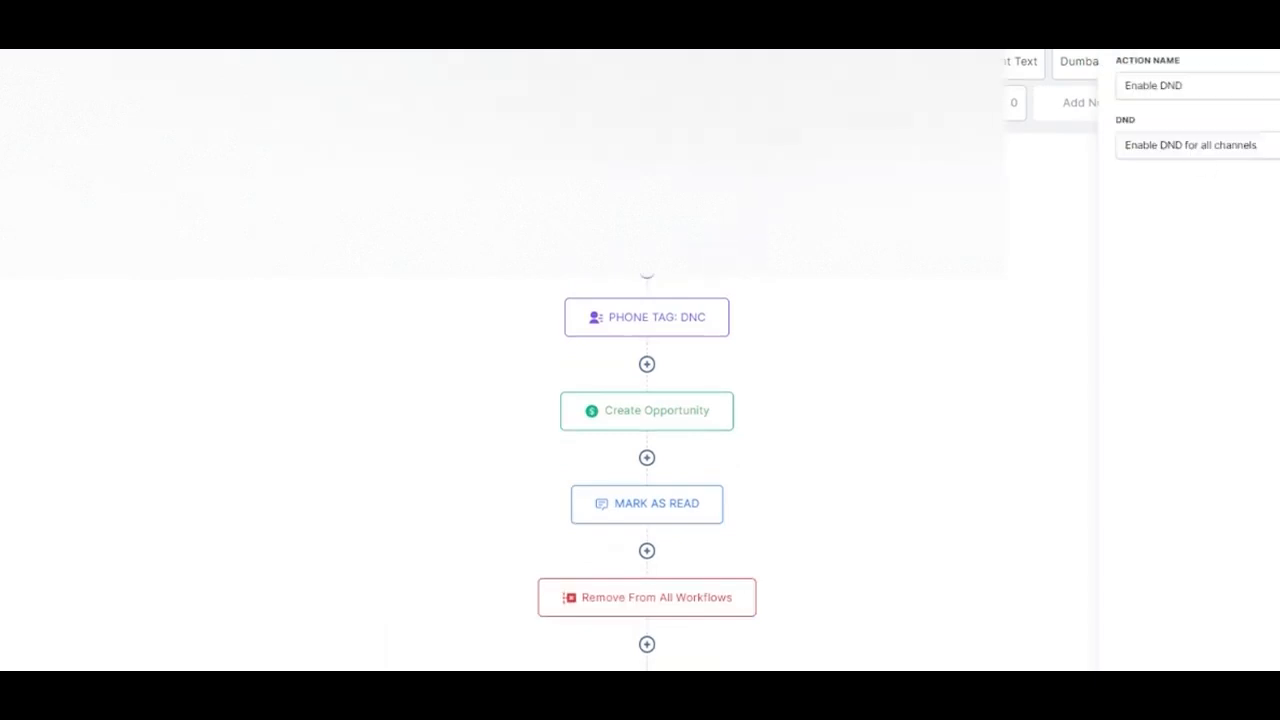
left_click(670, 320)
left_click(1150, 152)
type("PH")
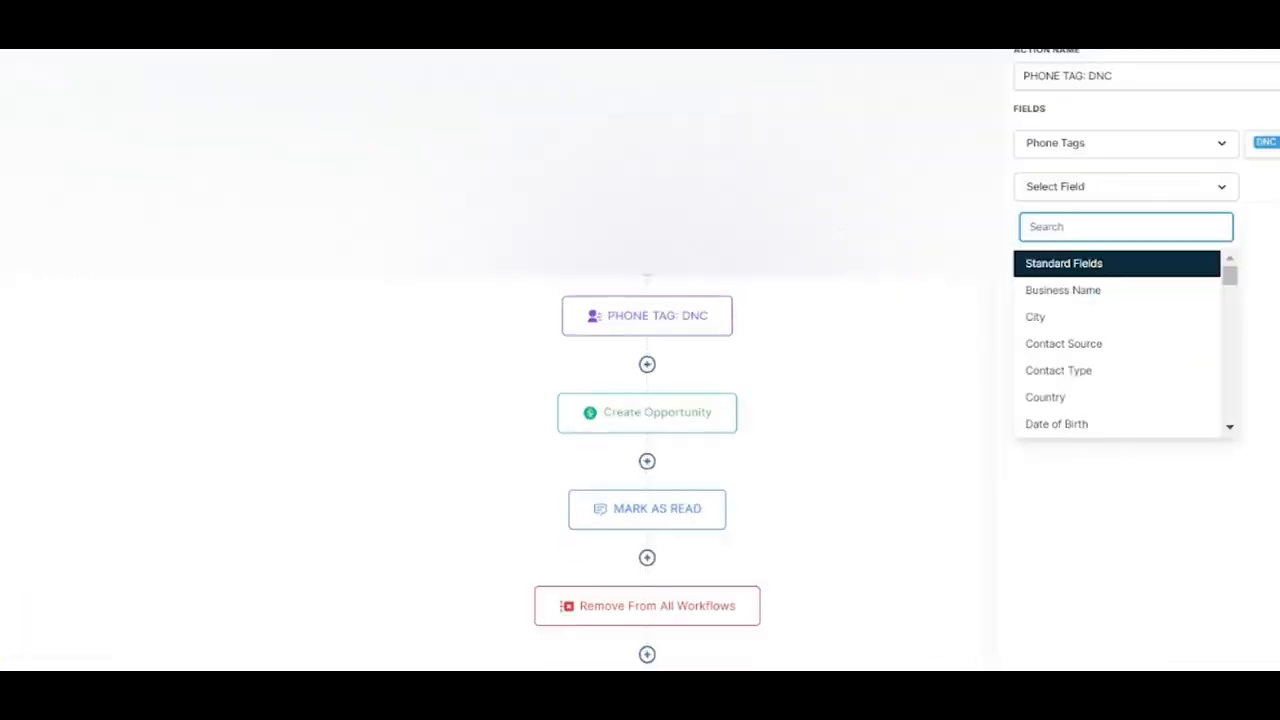
type("PHONE")
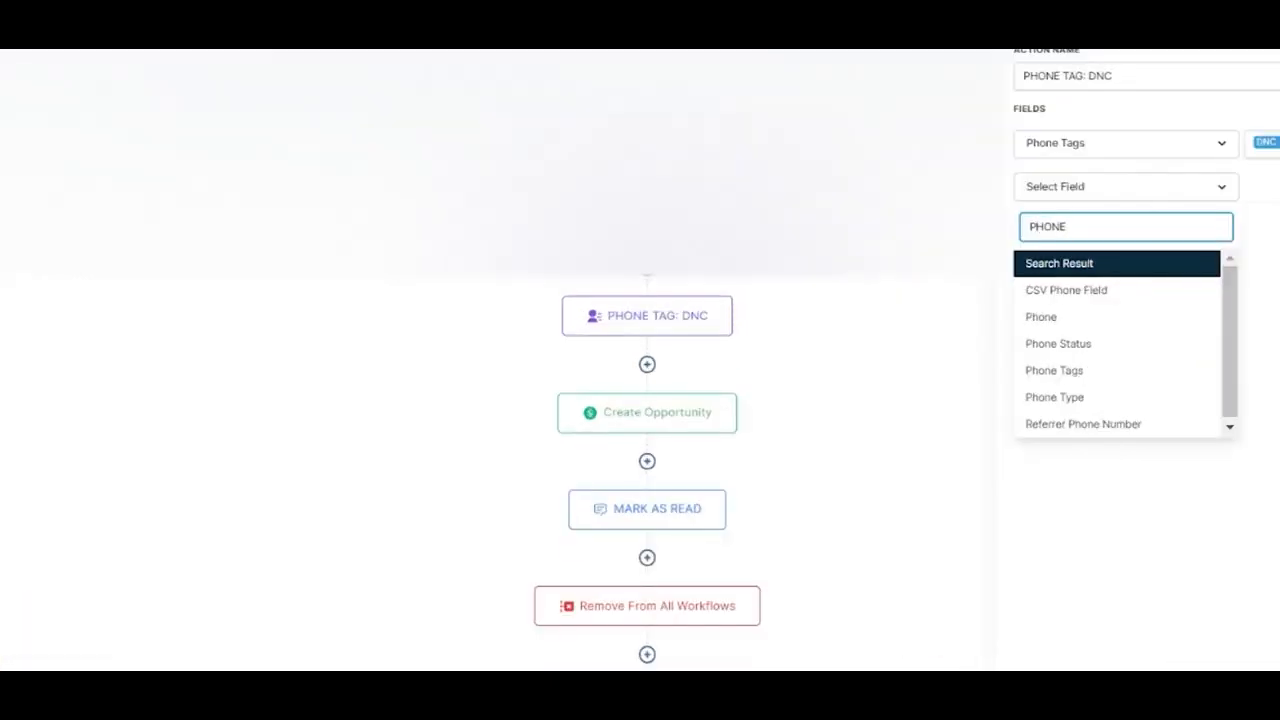
left_click(1075, 345)
left_click(1272, 187)
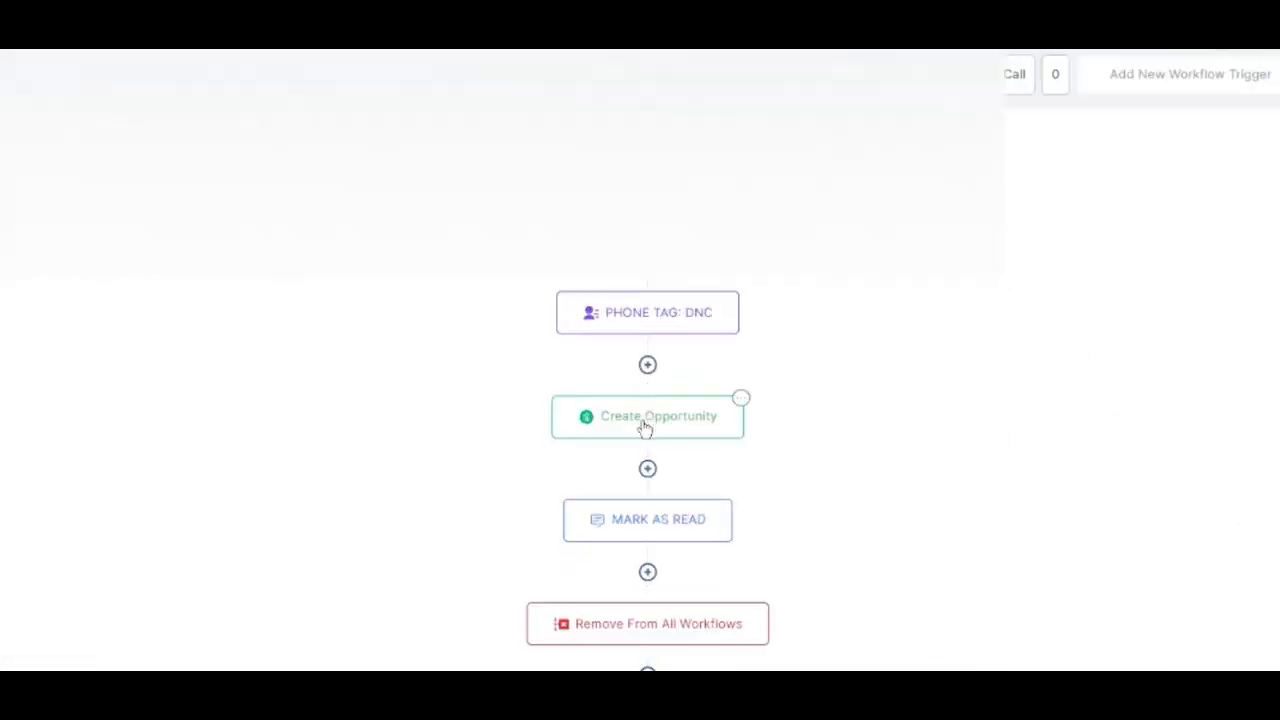
Review the settings of the Create Opportunity, MARK AS READ and Remove From All Workflows actions
left_click(645, 427)
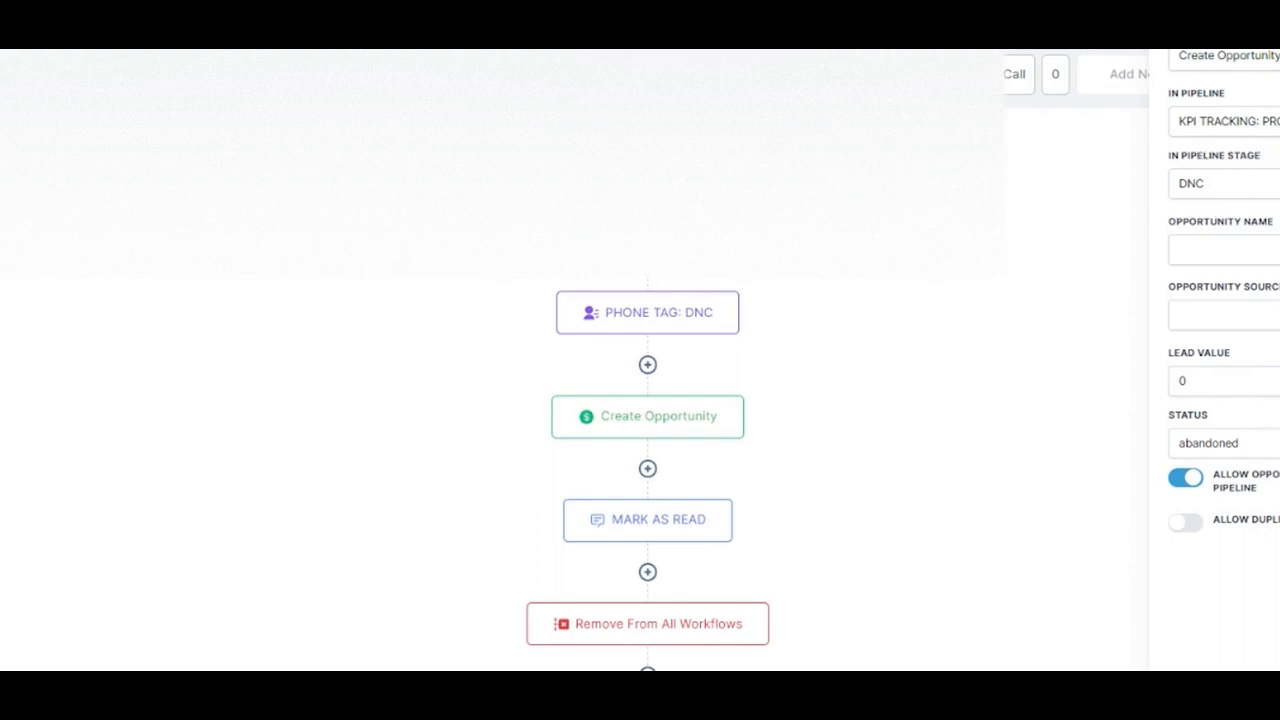
left_click(657, 530)
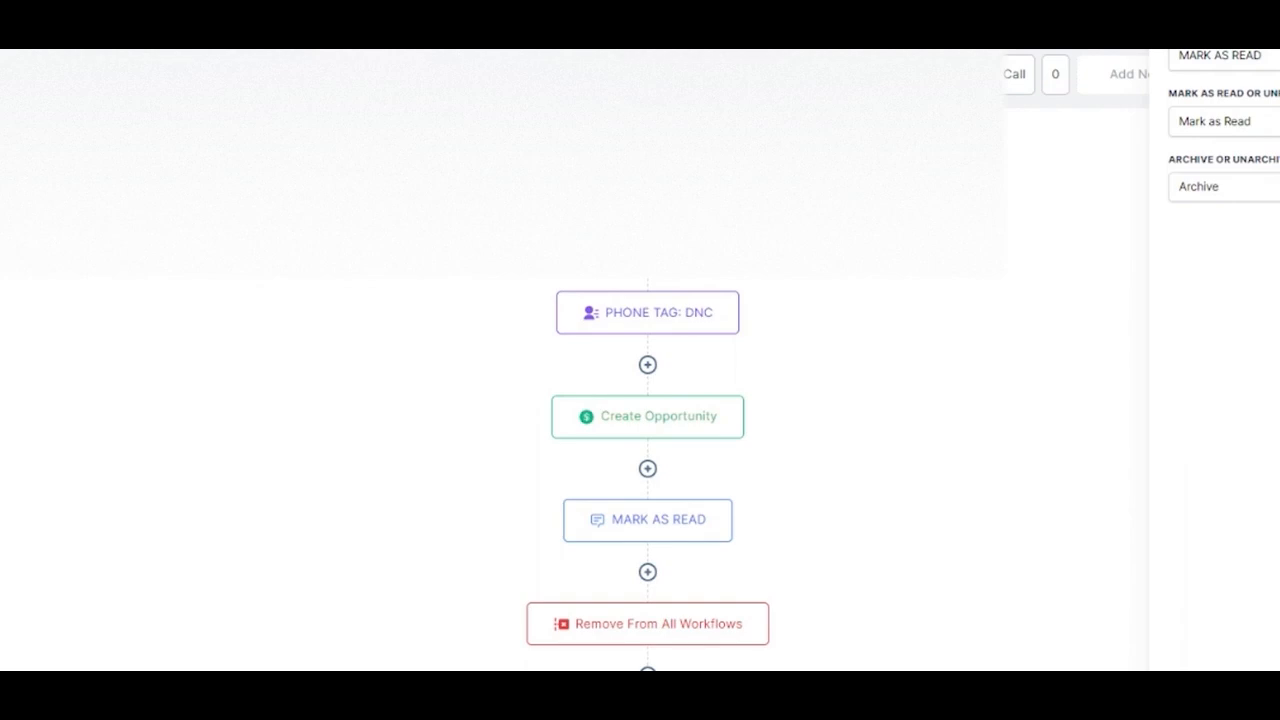
scroll(889, 328, "down", 3)
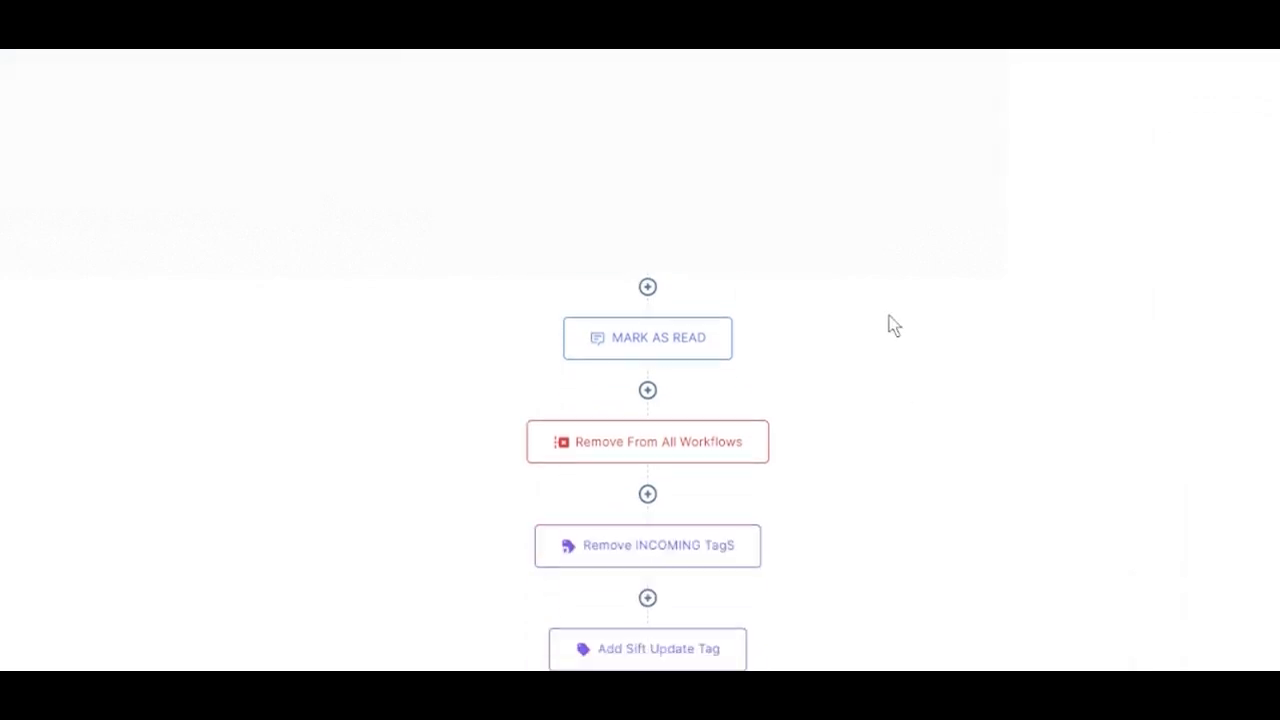
left_click(650, 447)
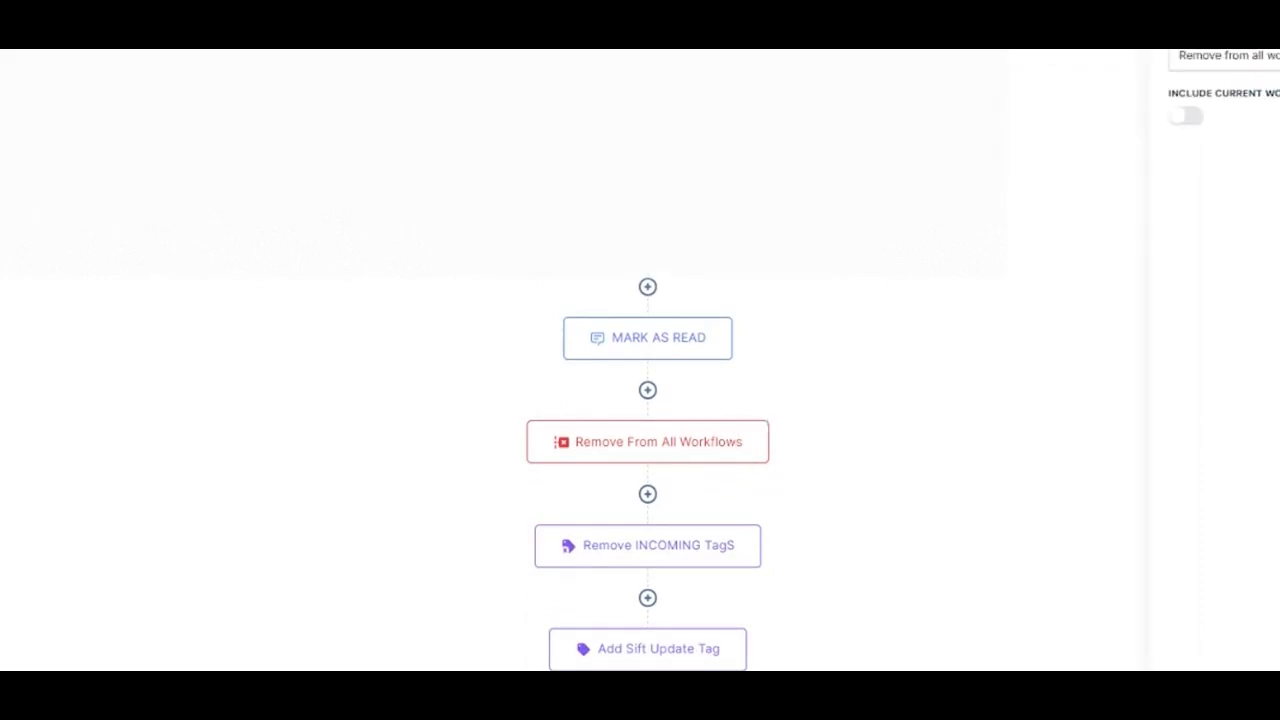
Move the Remove From All Workflows action to directly after the Add Sift Update Tag action
left_click(766, 424)
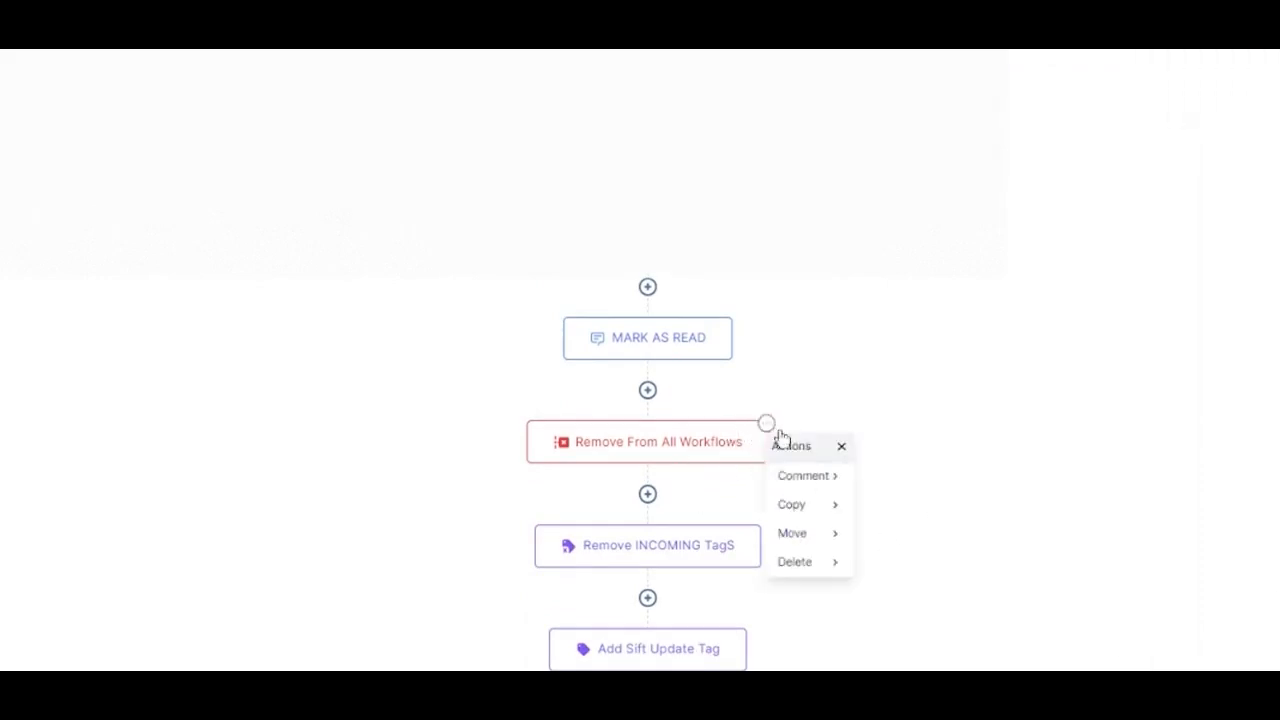
left_click(805, 535)
scroll(766, 443, "down", 3)
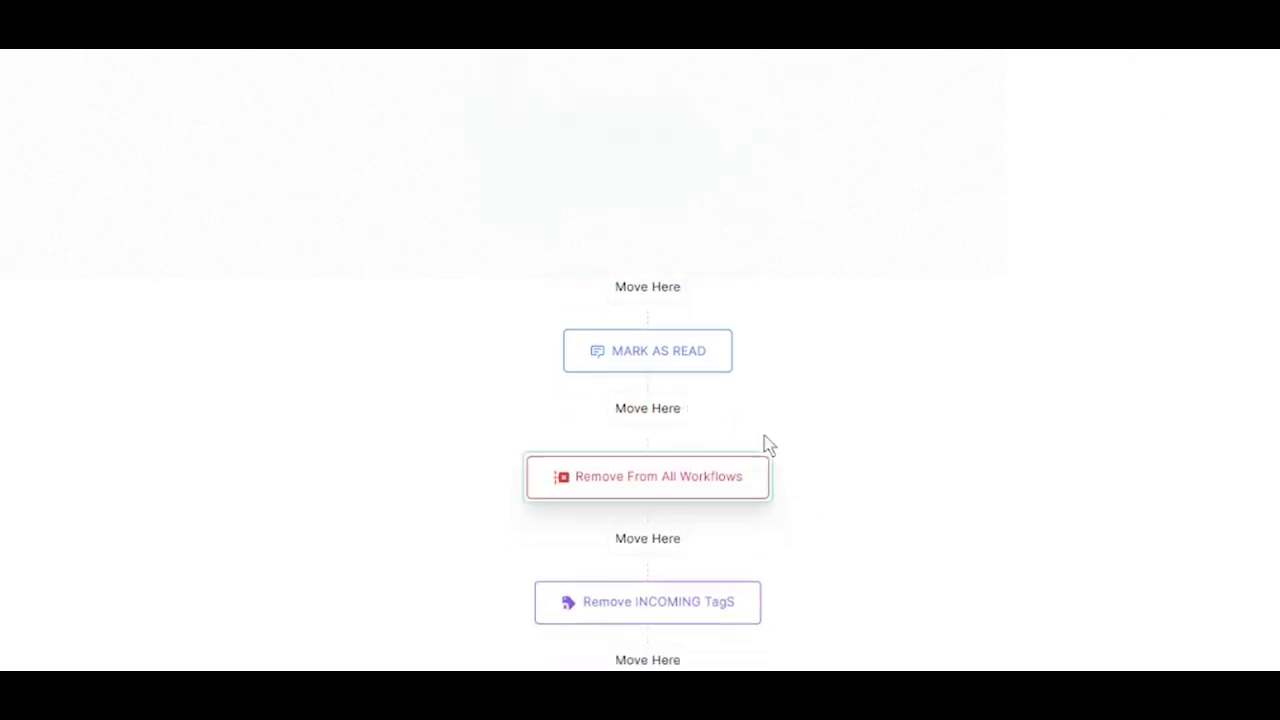
left_click(648, 689)
scroll(1088, 503, "up", 3)
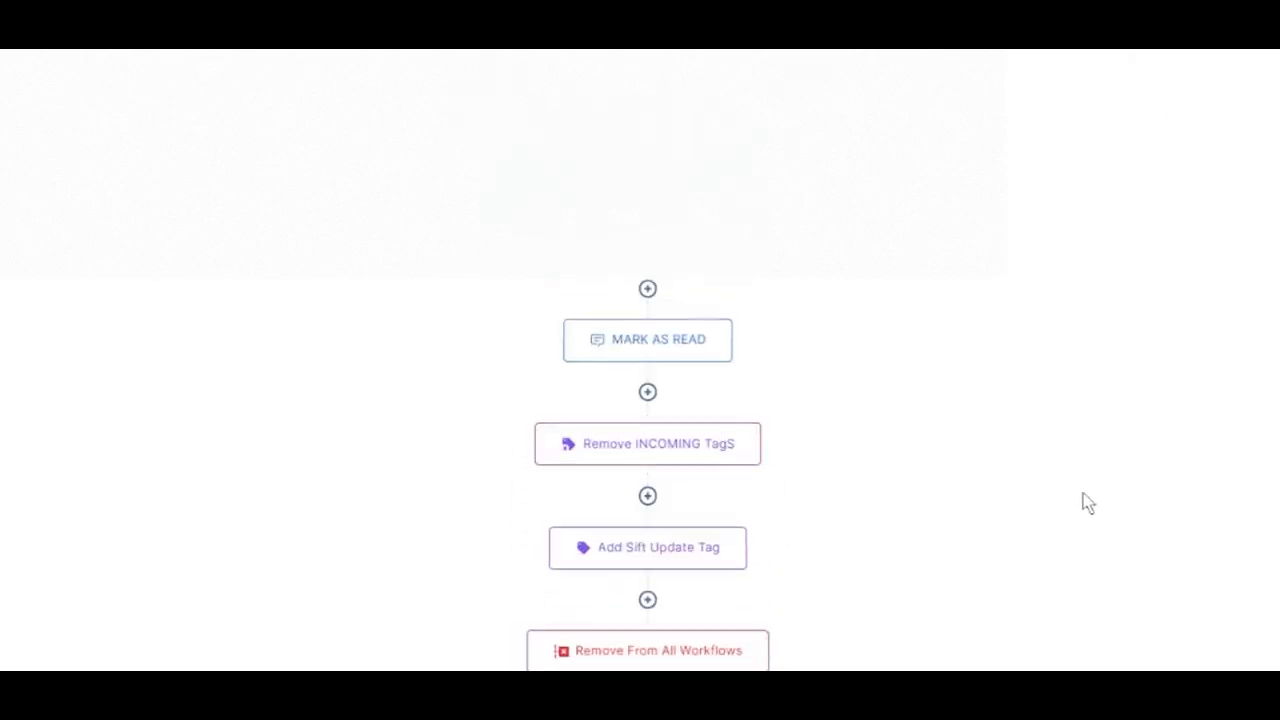
Switch the Include Current Workflow option of the Remove From All Workflows action on and back off
scroll(1088, 503, "down", 3)
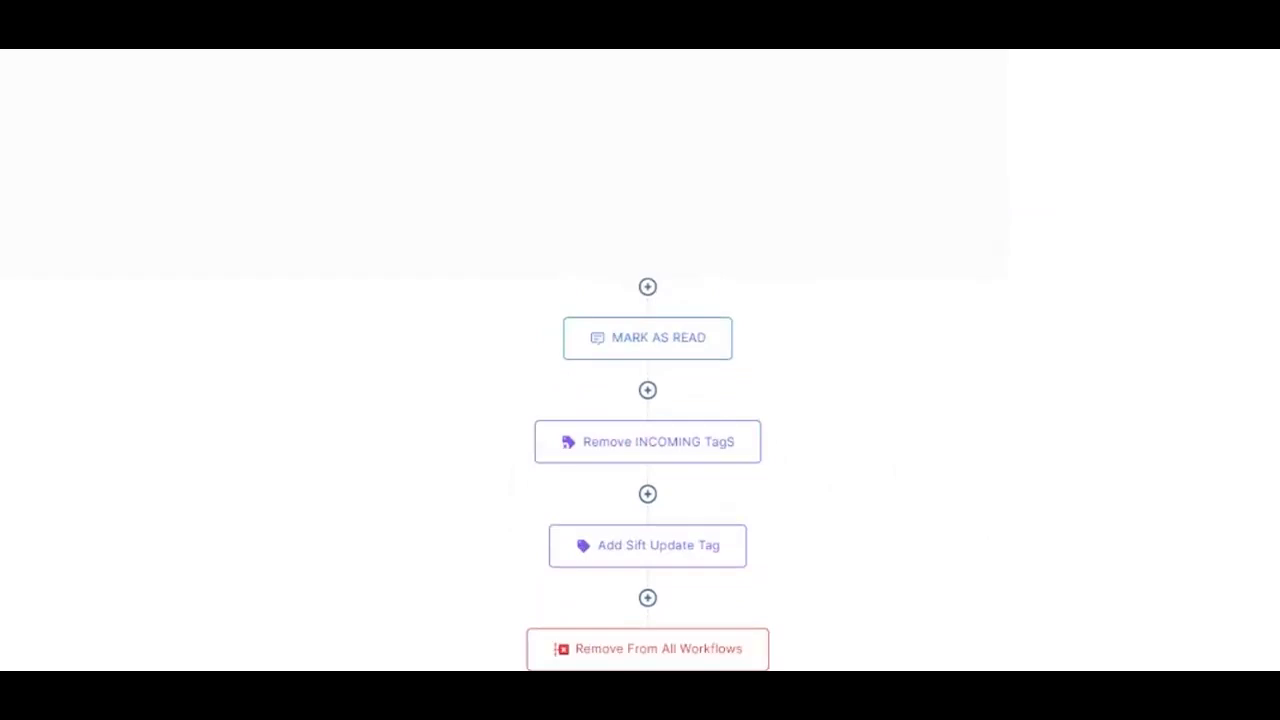
scroll(706, 645, "up", 5)
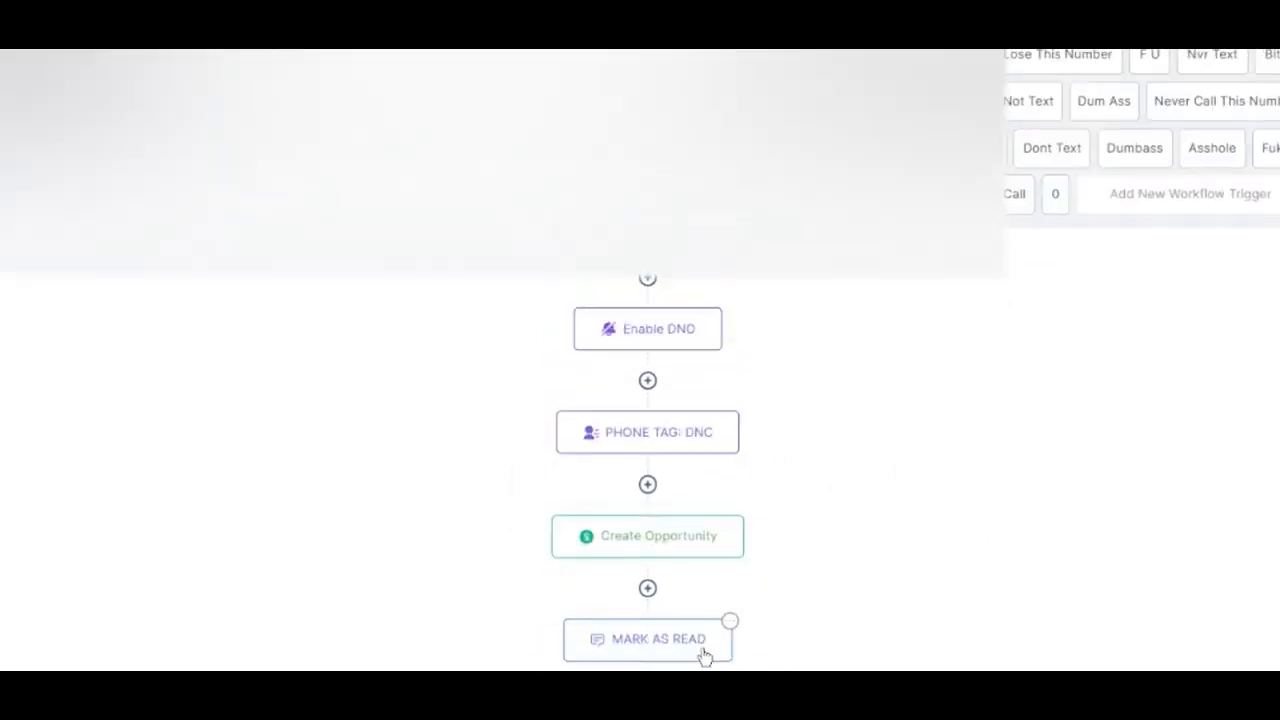
scroll(810, 333, "down", 5)
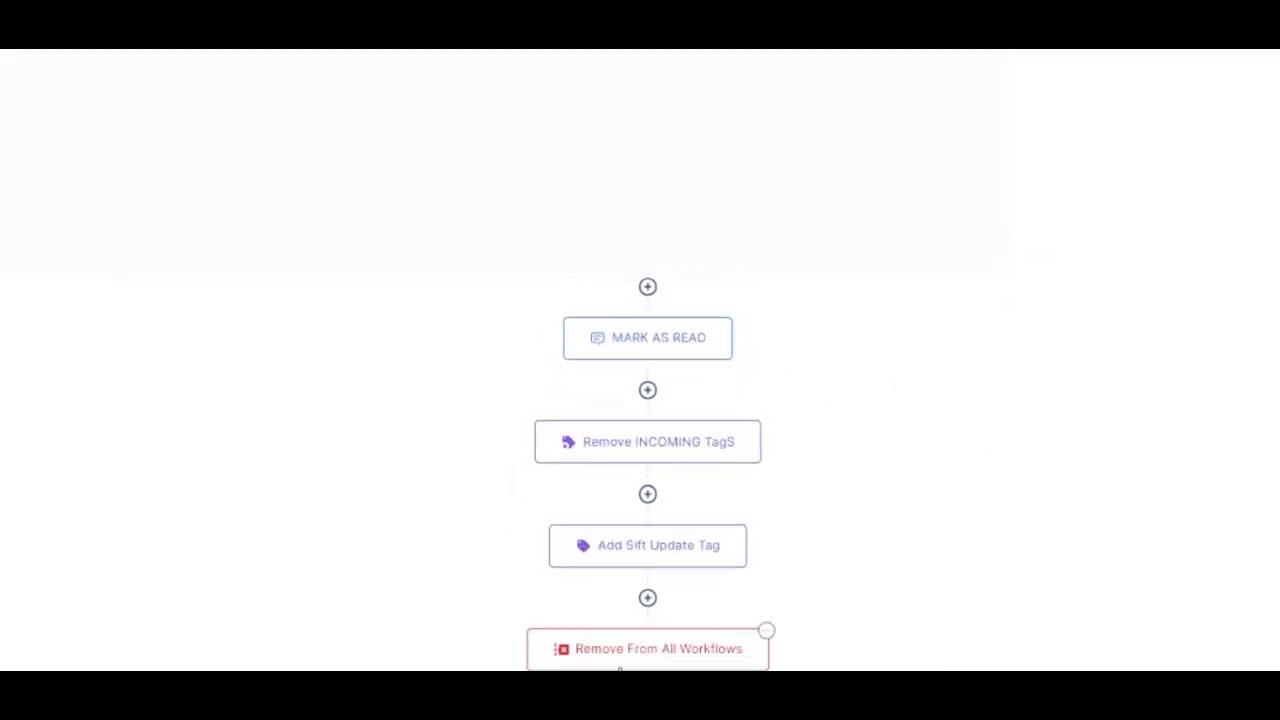
scroll(689, 640, "up", 5)
scroll(689, 640, "down", 5)
scroll(666, 601, "up", 5)
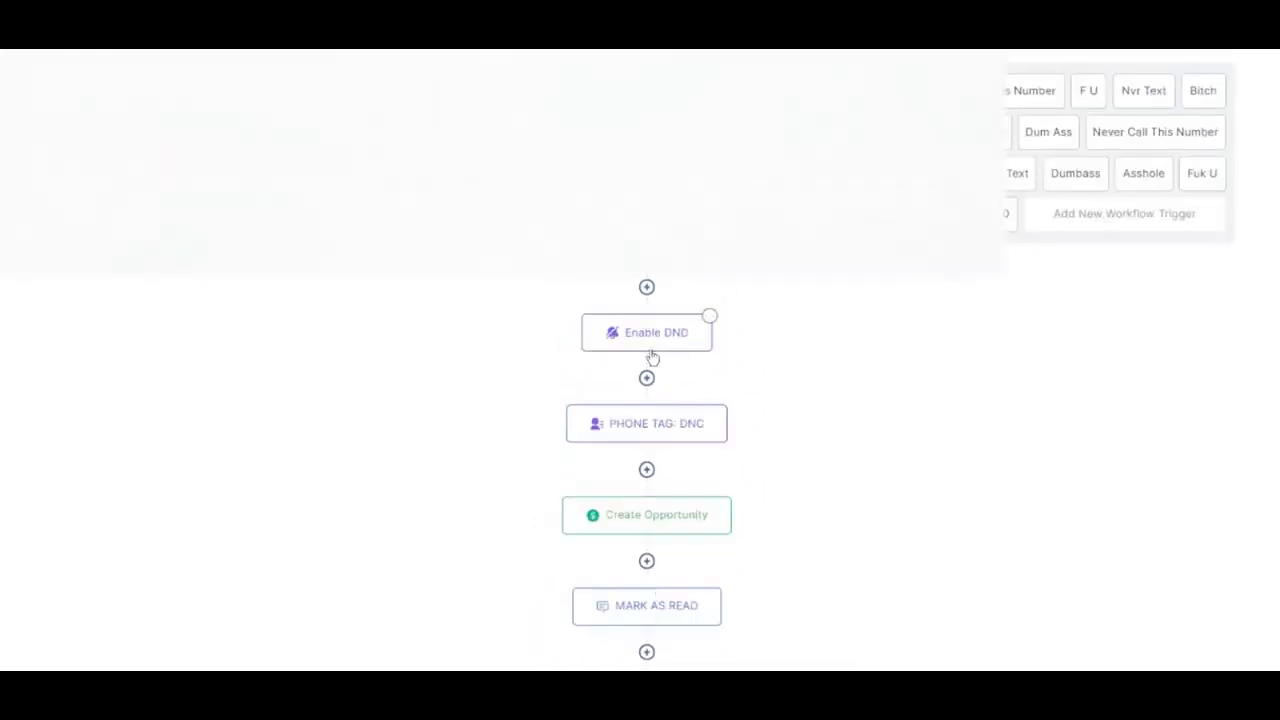
scroll(651, 355, "down", 5)
left_click(634, 614)
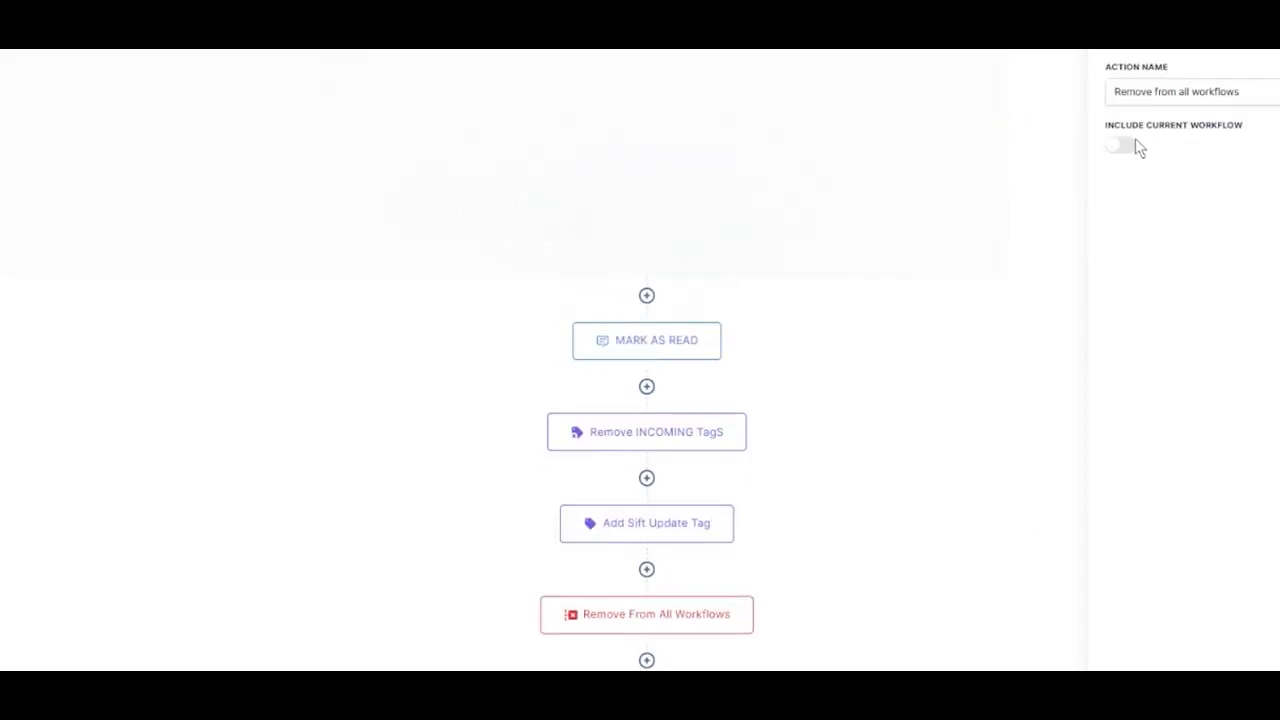
left_click(1124, 148)
left_click(1125, 148)
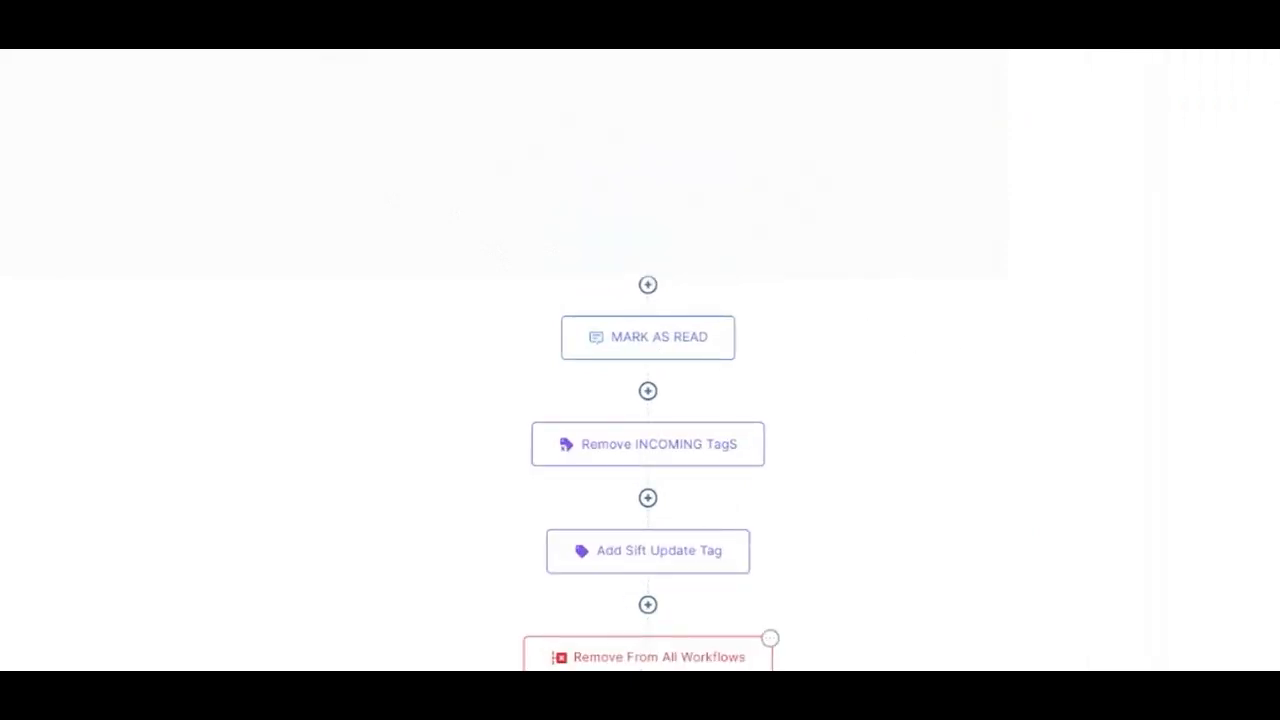
Check the settings of the "0" reply trigger and close them without changes
scroll(893, 636, "up", 3)
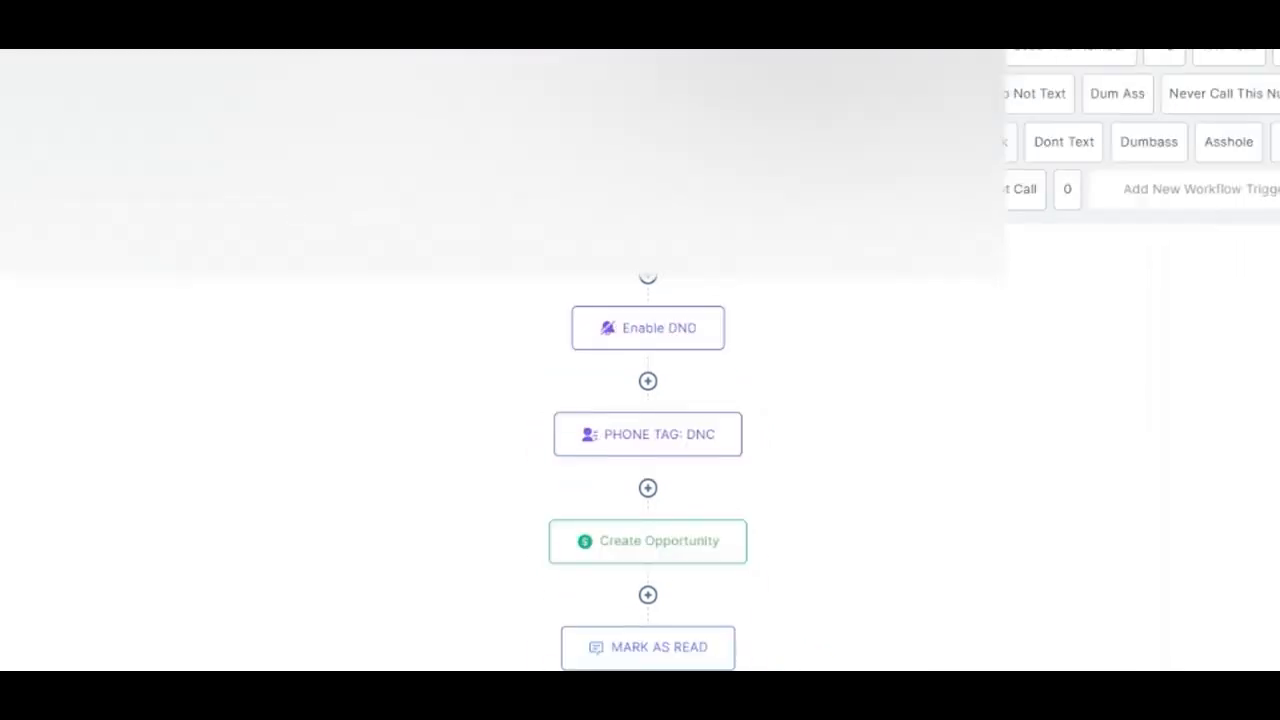
scroll(720, 486, "down", 3)
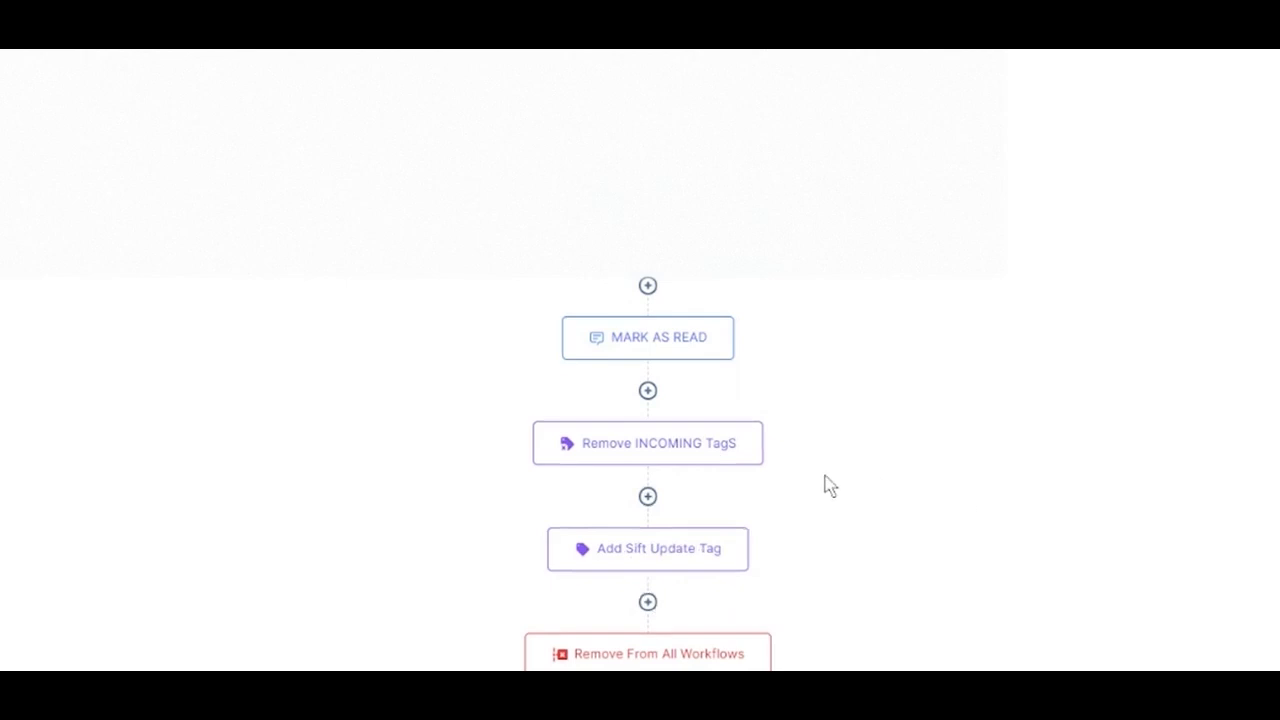
scroll(771, 474, "up", 3)
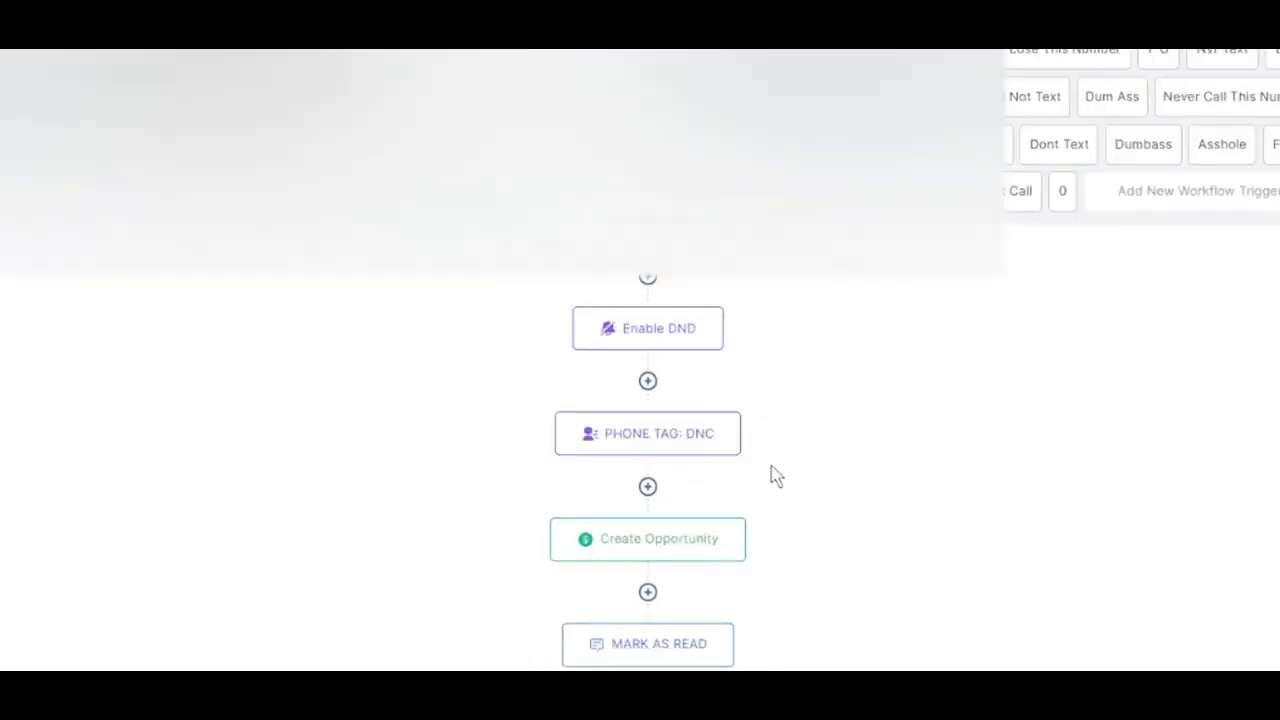
left_click(1066, 191)
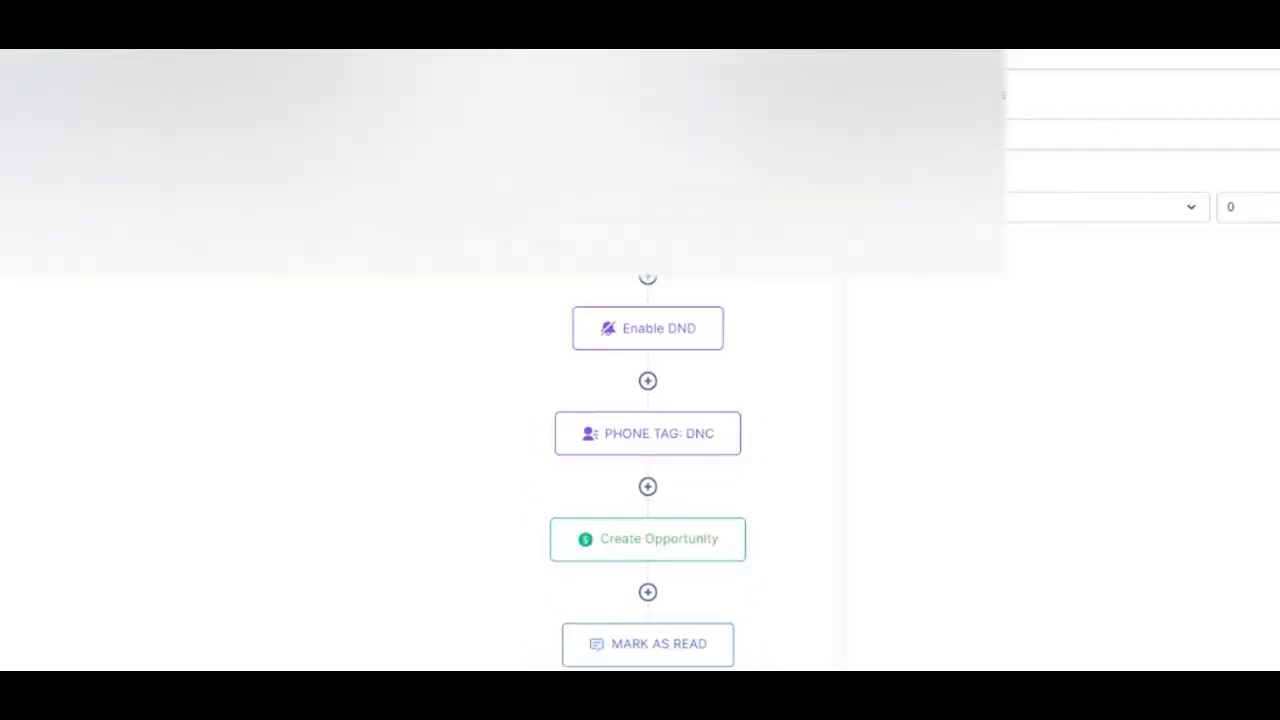
key("Escape")
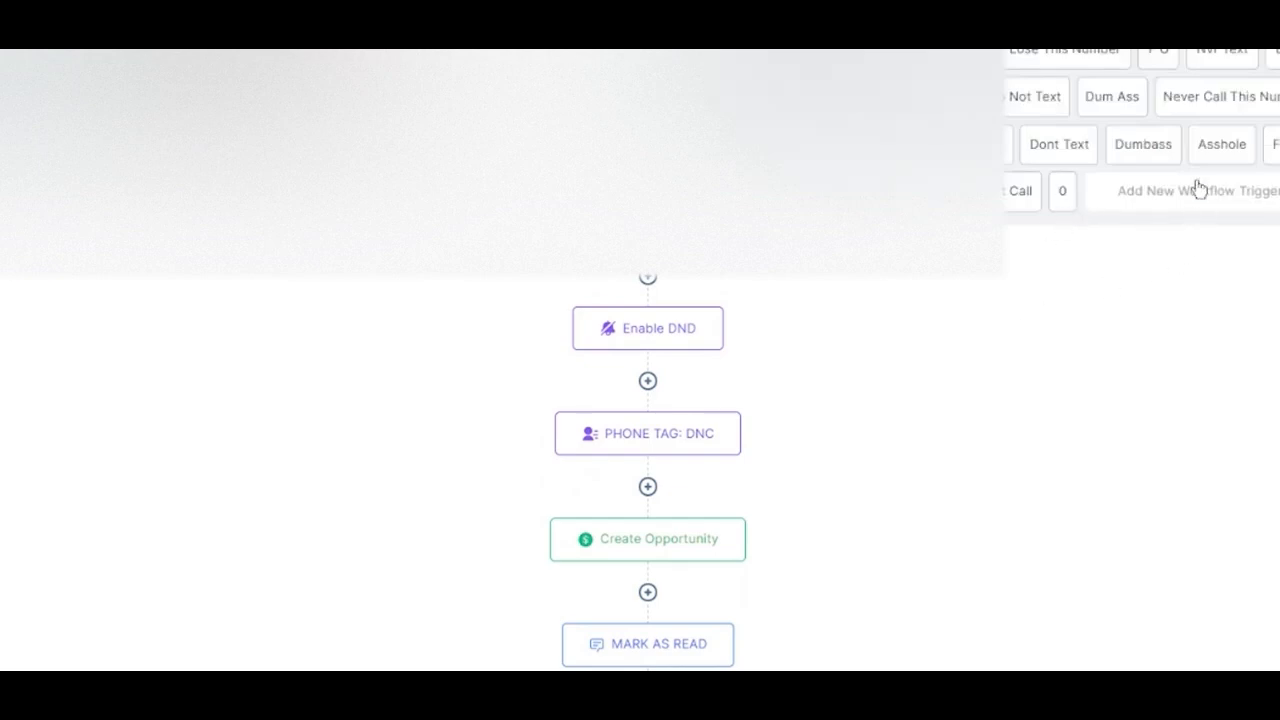
Add a Customer Replied trigger filtered on the exact match phrase "O"
left_click(1197, 198)
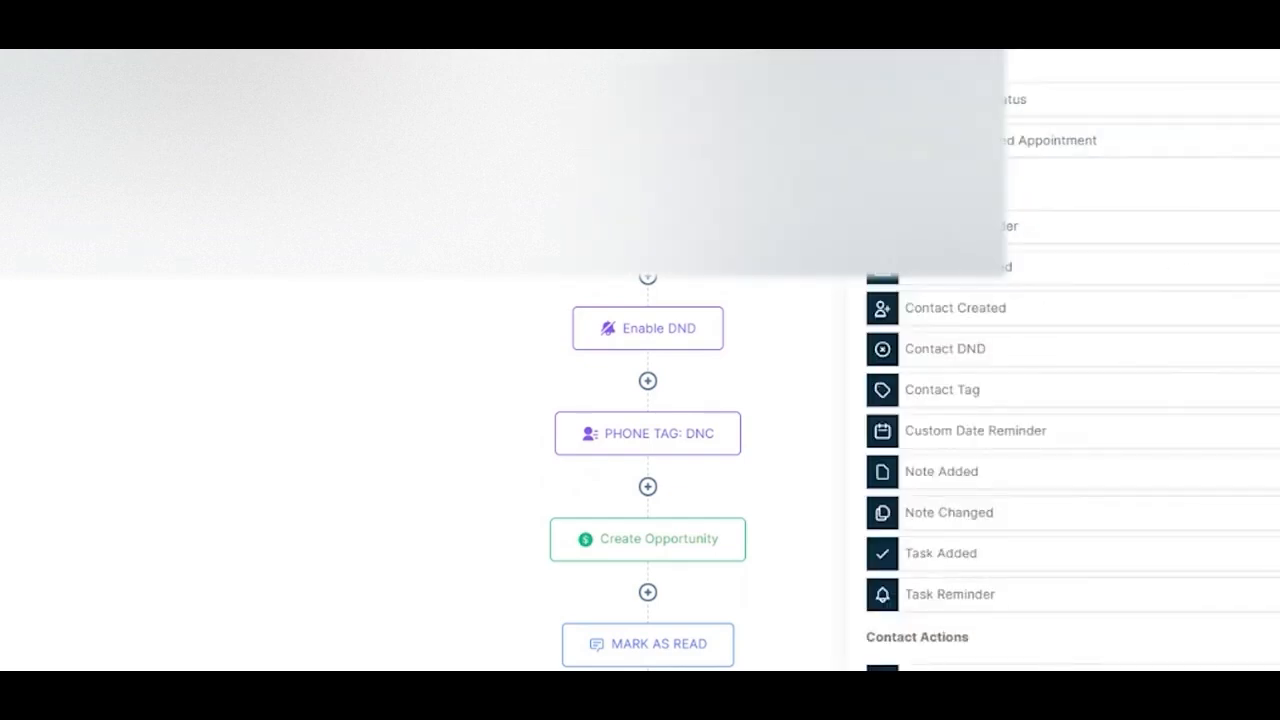
type("repl")
left_click(1010, 99)
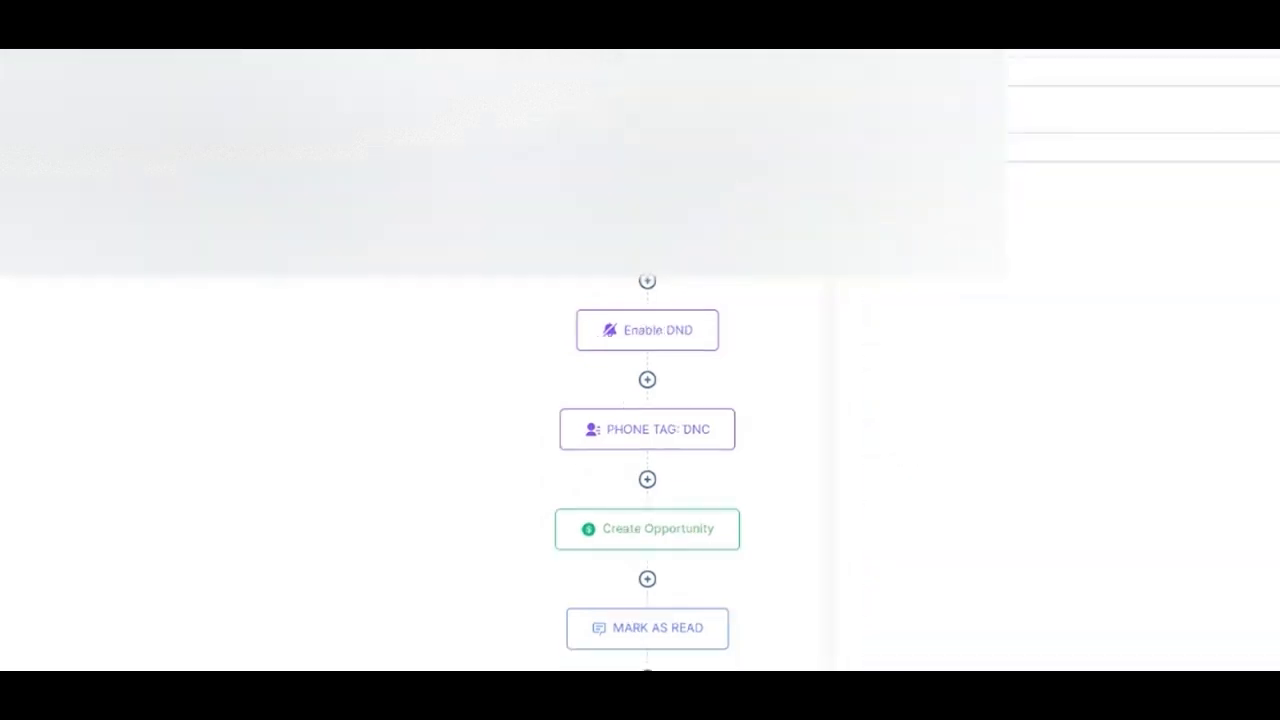
left_click(1141, 147)
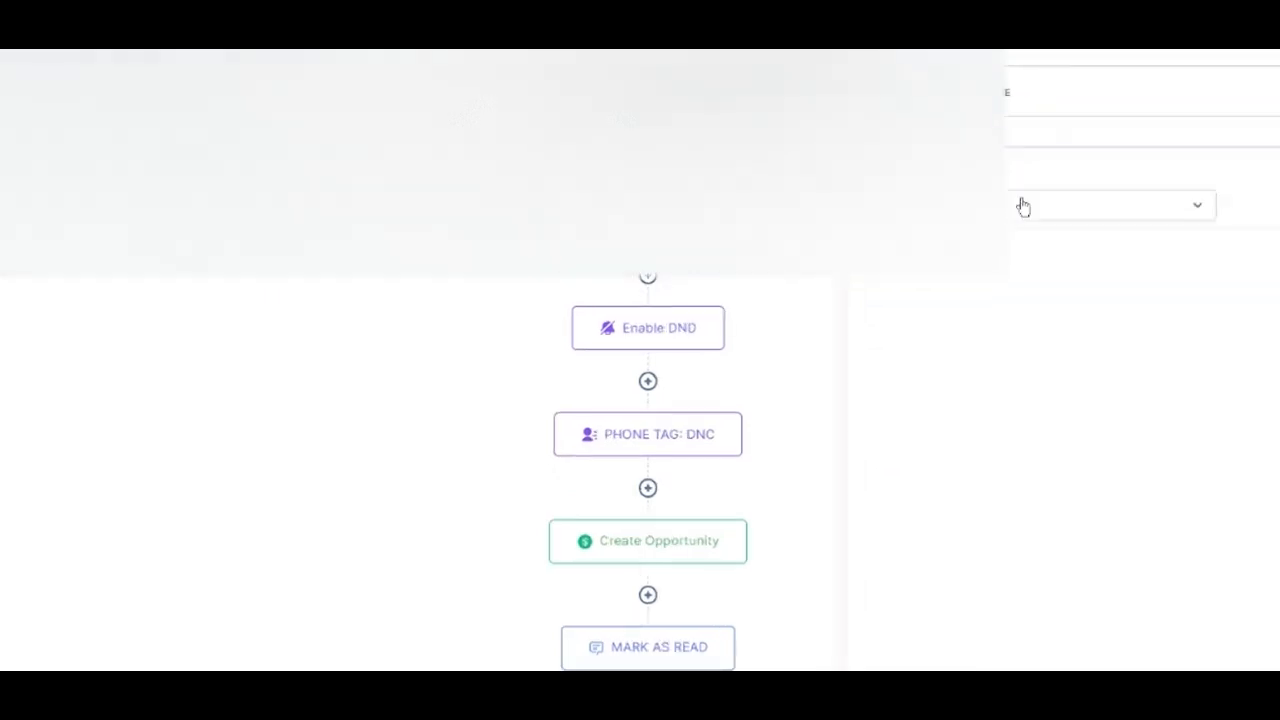
left_click(997, 216)
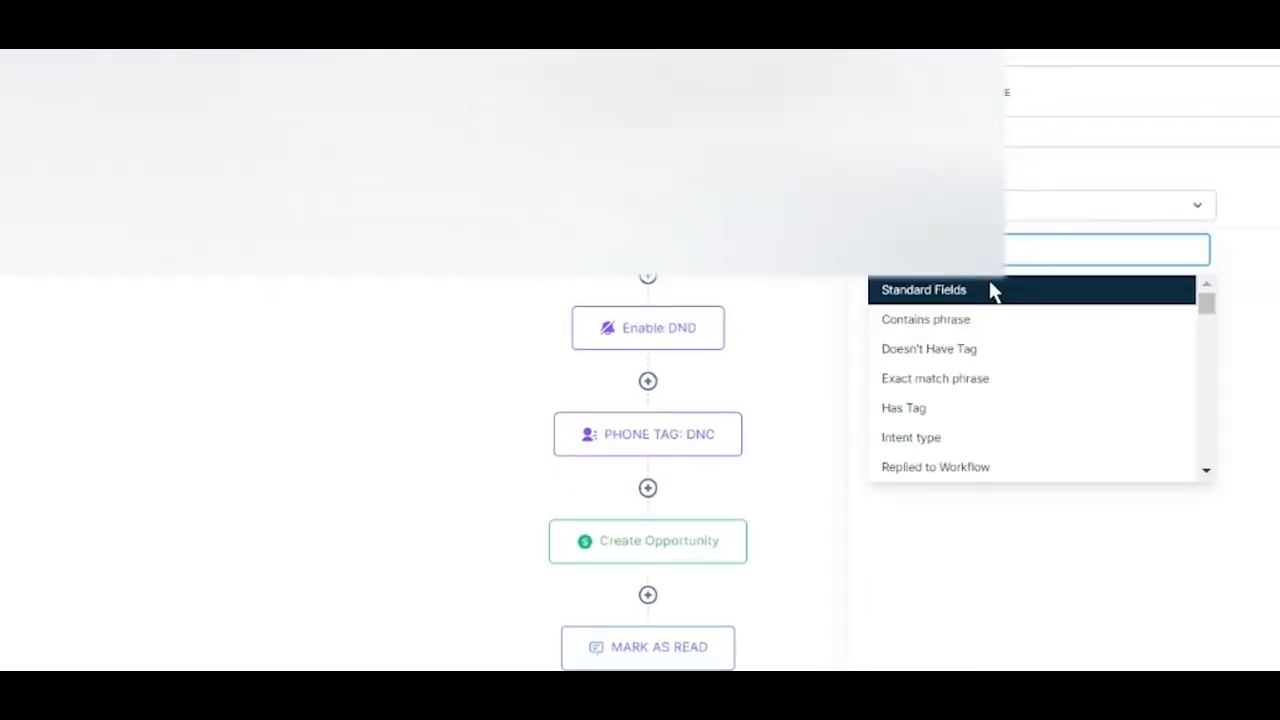
left_click(970, 386)
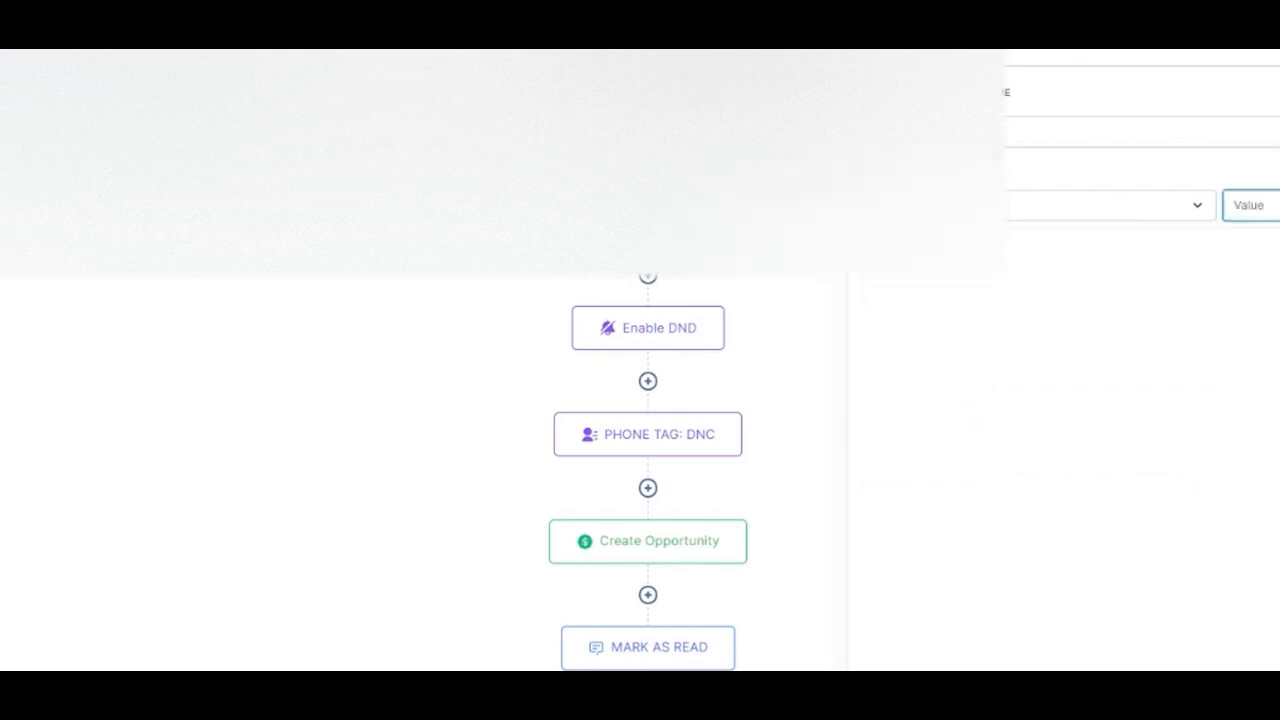
type("c")
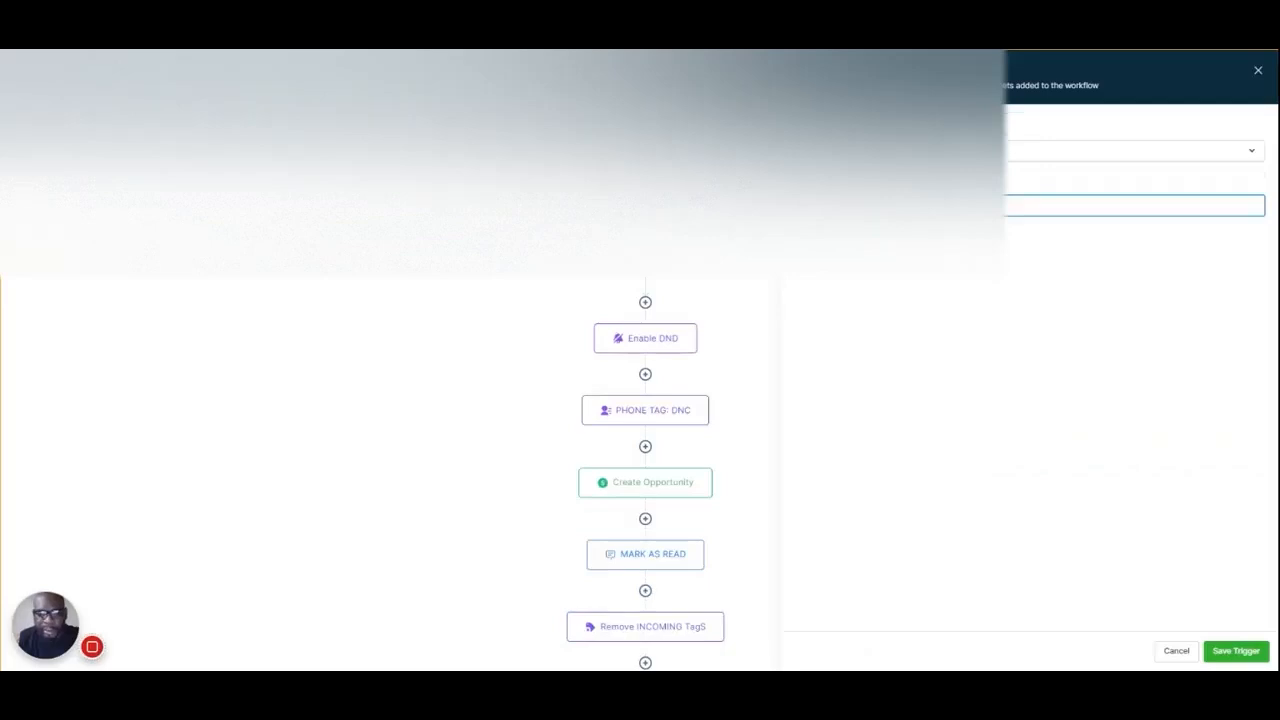
Add further exact-match Customer Replied triggers for the remaining reply variants "O", "0." and "O."
left_click(822, 254)
type("c")
left_click(1240, 652)
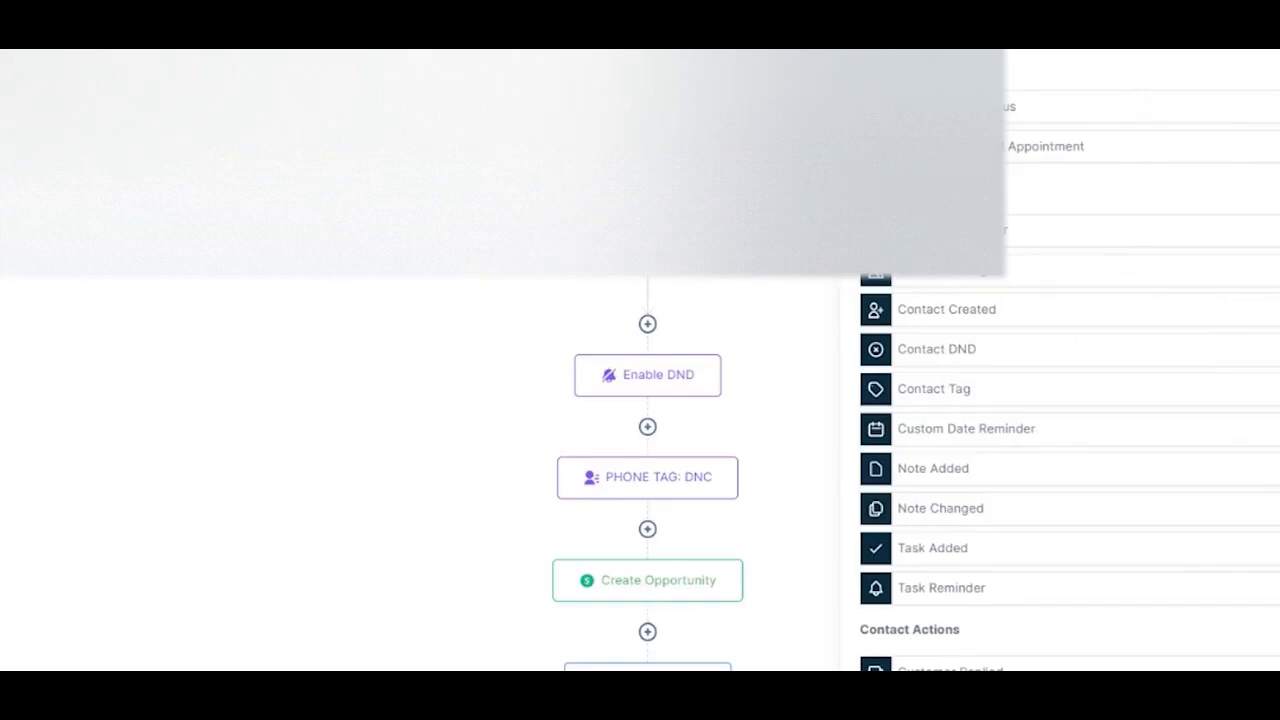
scroll(1070, 450, "down", 3)
left_click(950, 393)
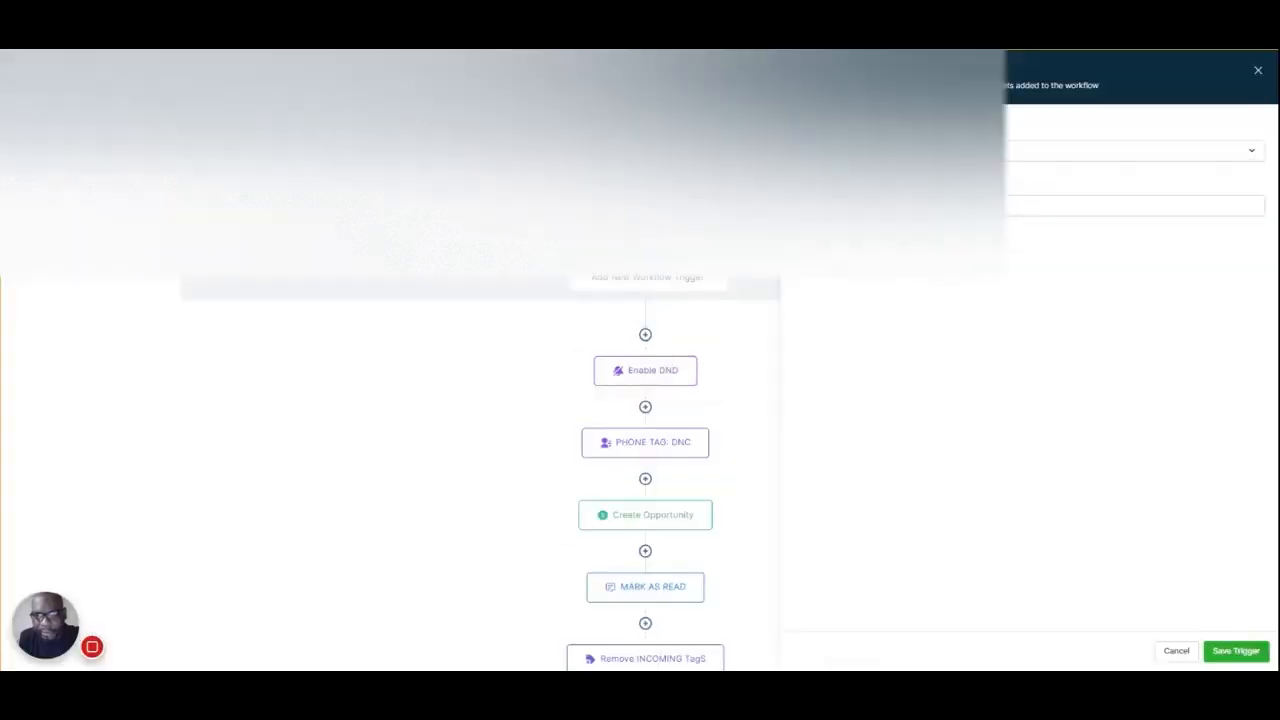
left_click(1112, 256)
type("C")
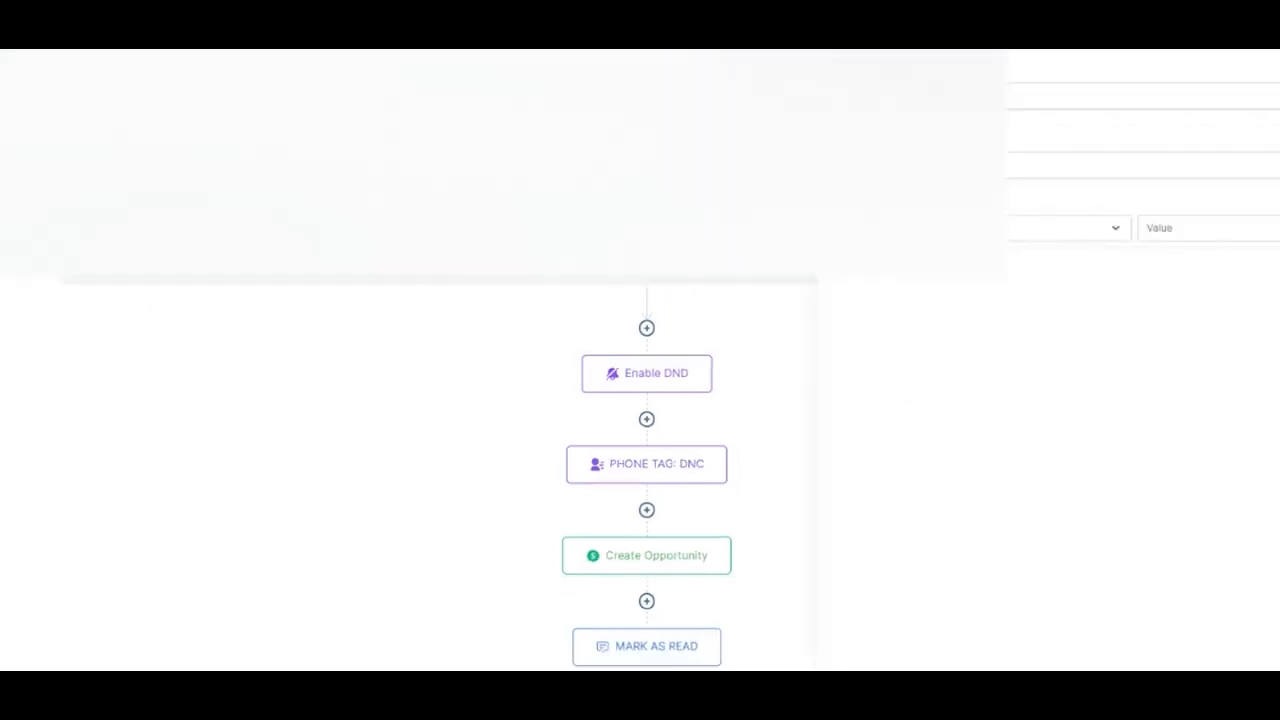
Start another reply trigger and examine its filter fields and the choices of the Reply channel filter
left_click(1205, 228)
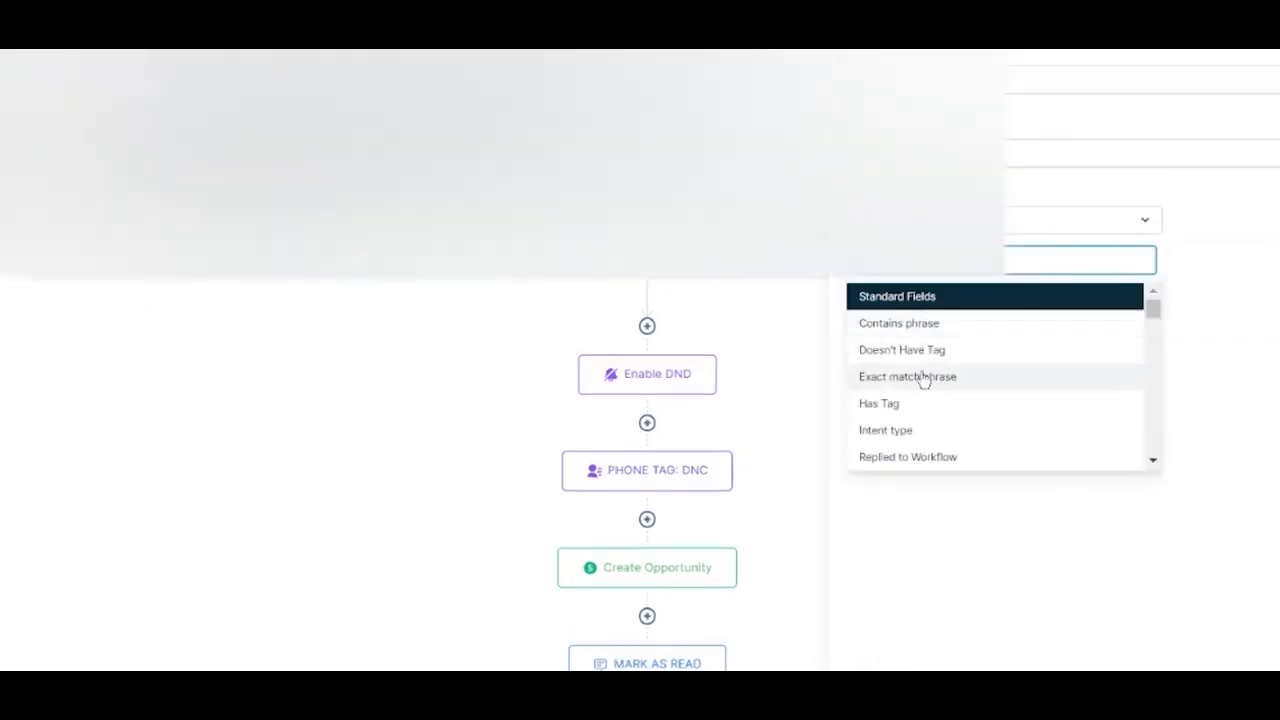
scroll(931, 417, "down", 1)
scroll(931, 417, "up", 1)
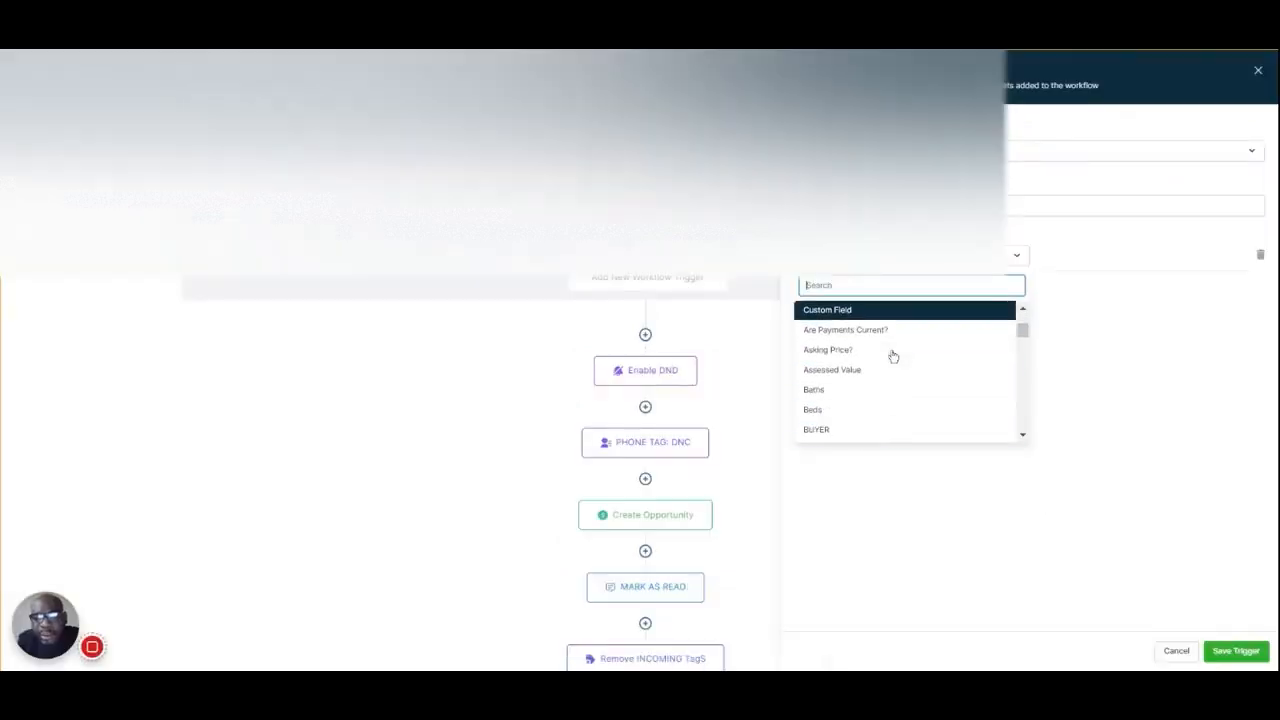
scroll(893, 356, "down", 2)
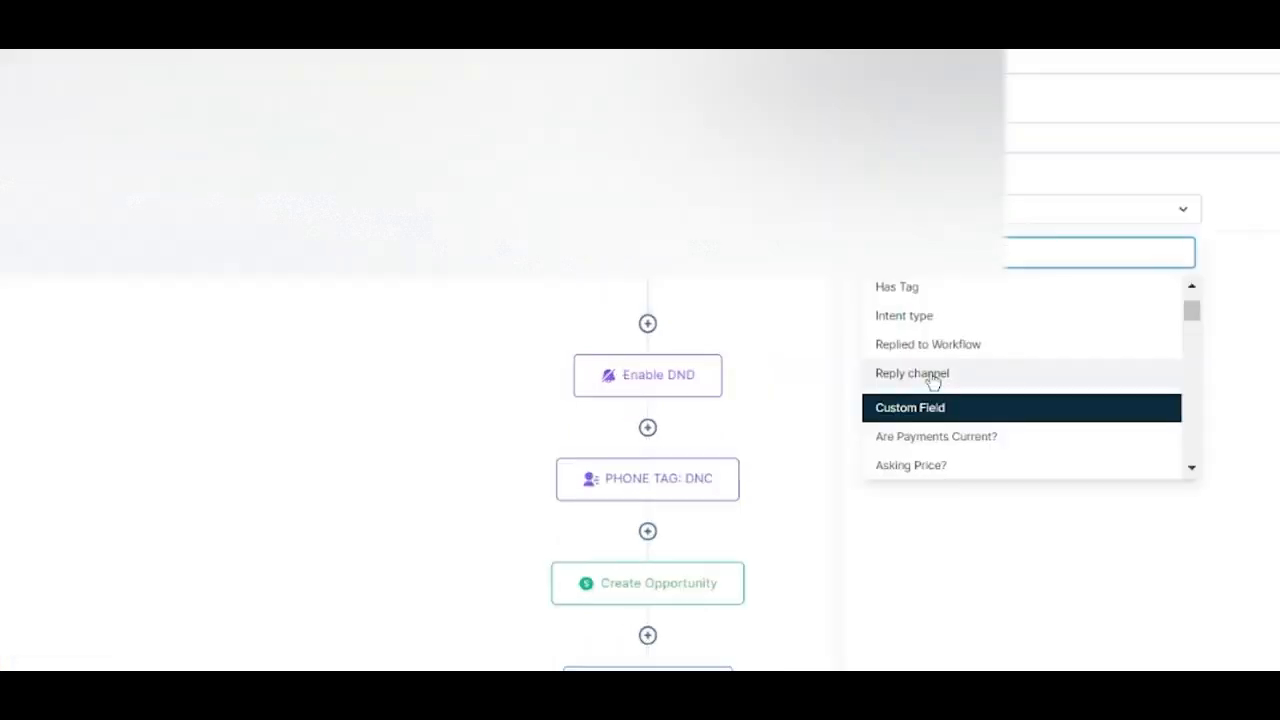
left_click(840, 371)
left_click(1073, 259)
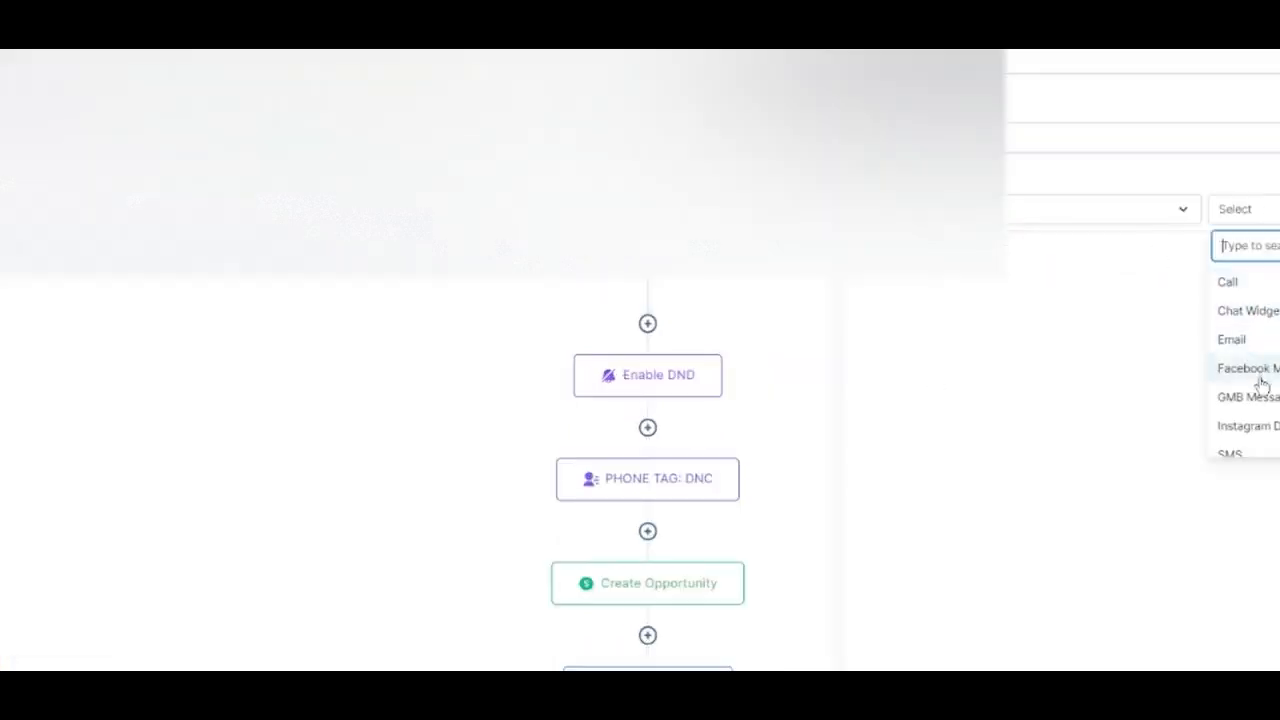
scroll(1260, 400, "down", 1)
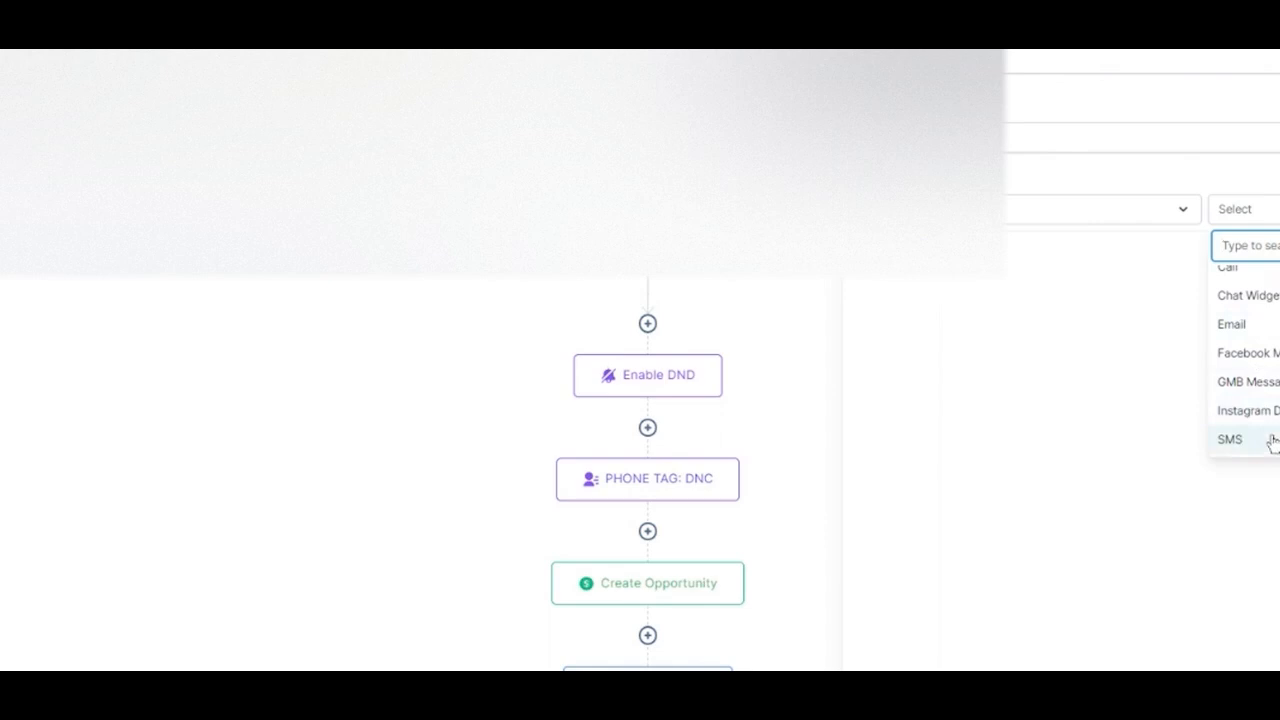
scroll(1265, 438, "up", 1)
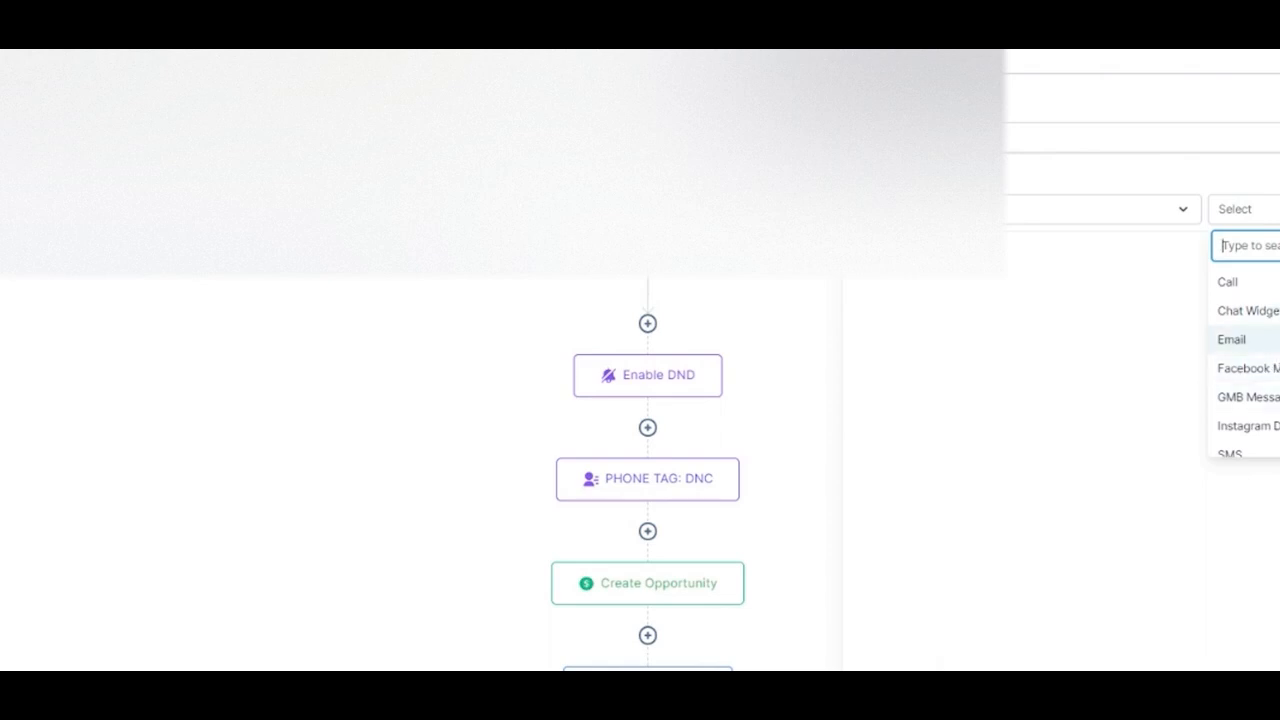
scroll(1240, 410, "down", 1)
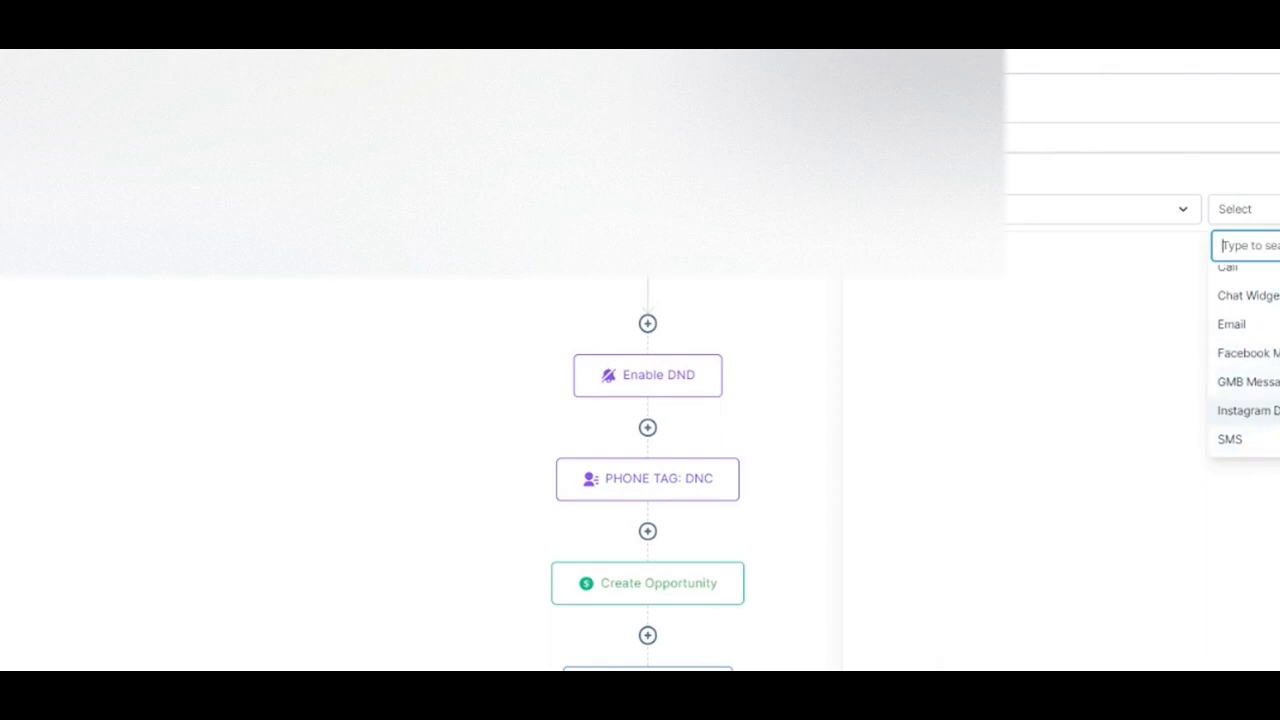
Examine the workflows offered by the Replied to Workflow filter and leave the new trigger without saving
left_click(1159, 216)
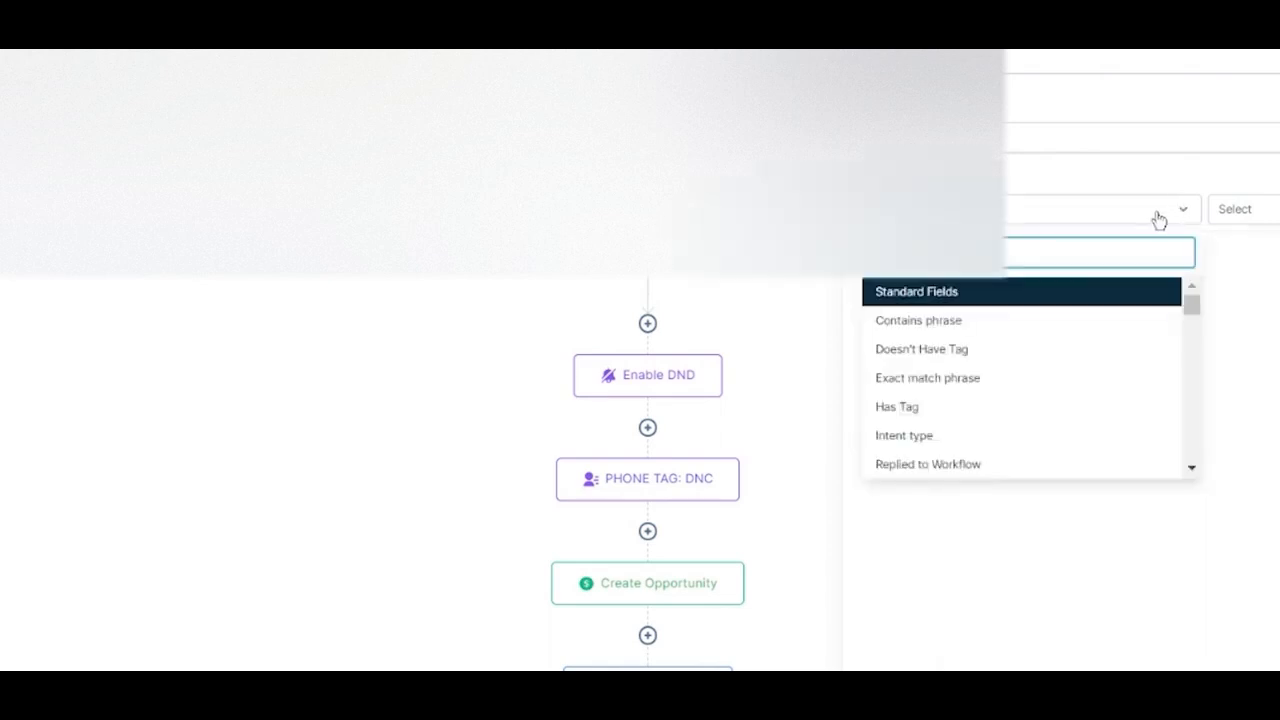
left_click(937, 435)
left_click(1276, 210)
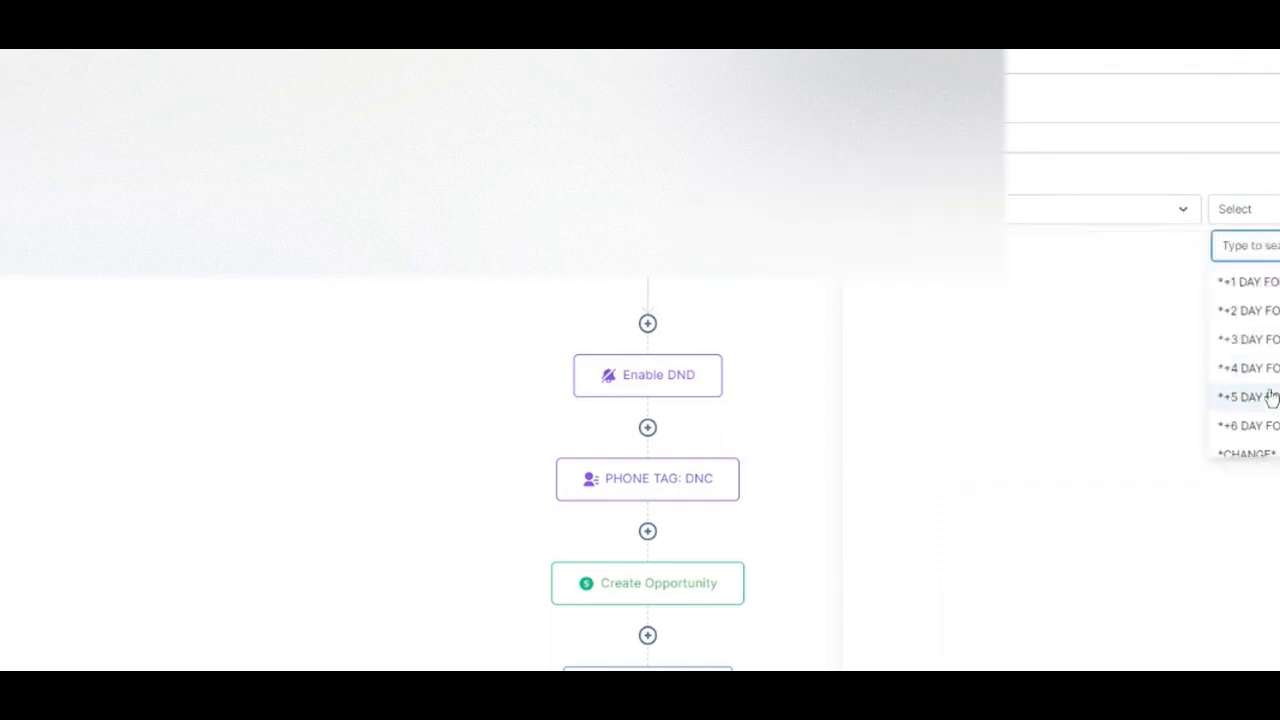
scroll(1262, 397, "down", 10)
left_click(1277, 500)
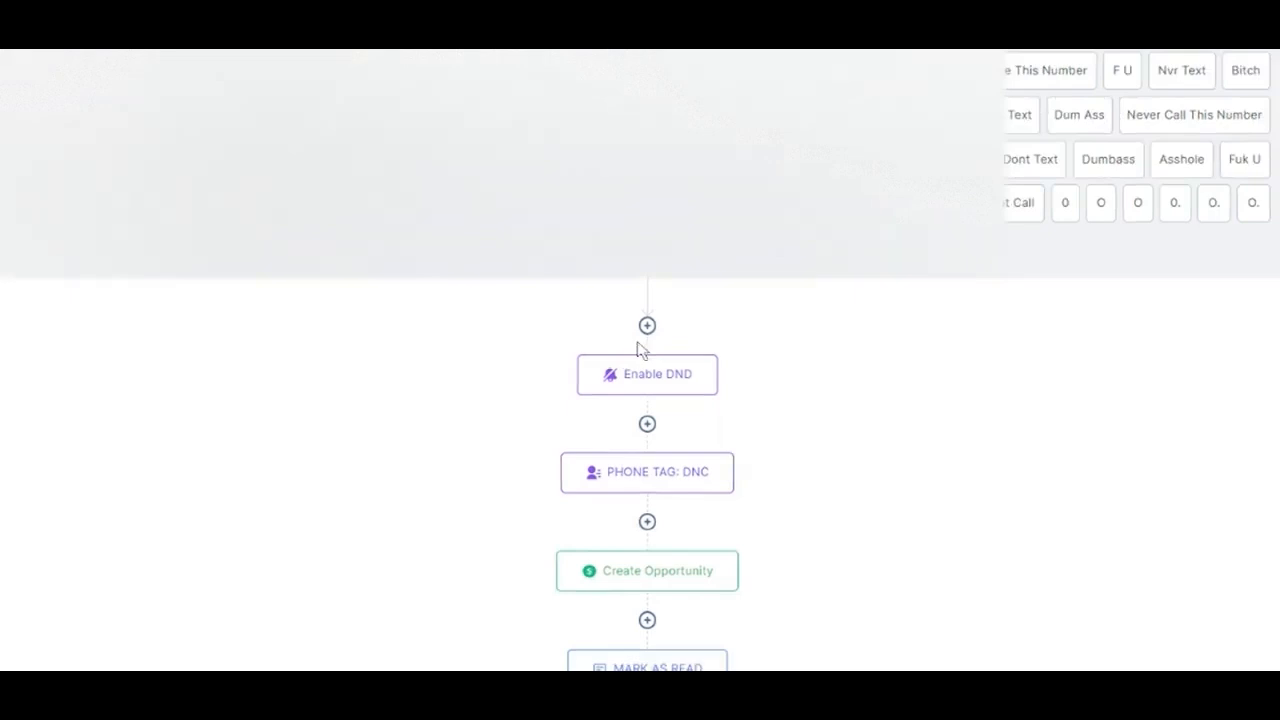
Try a Replied to Workflow filter on the "Lose Our #" trigger, look through its workflows, and cancel the change
left_click(860, 212)
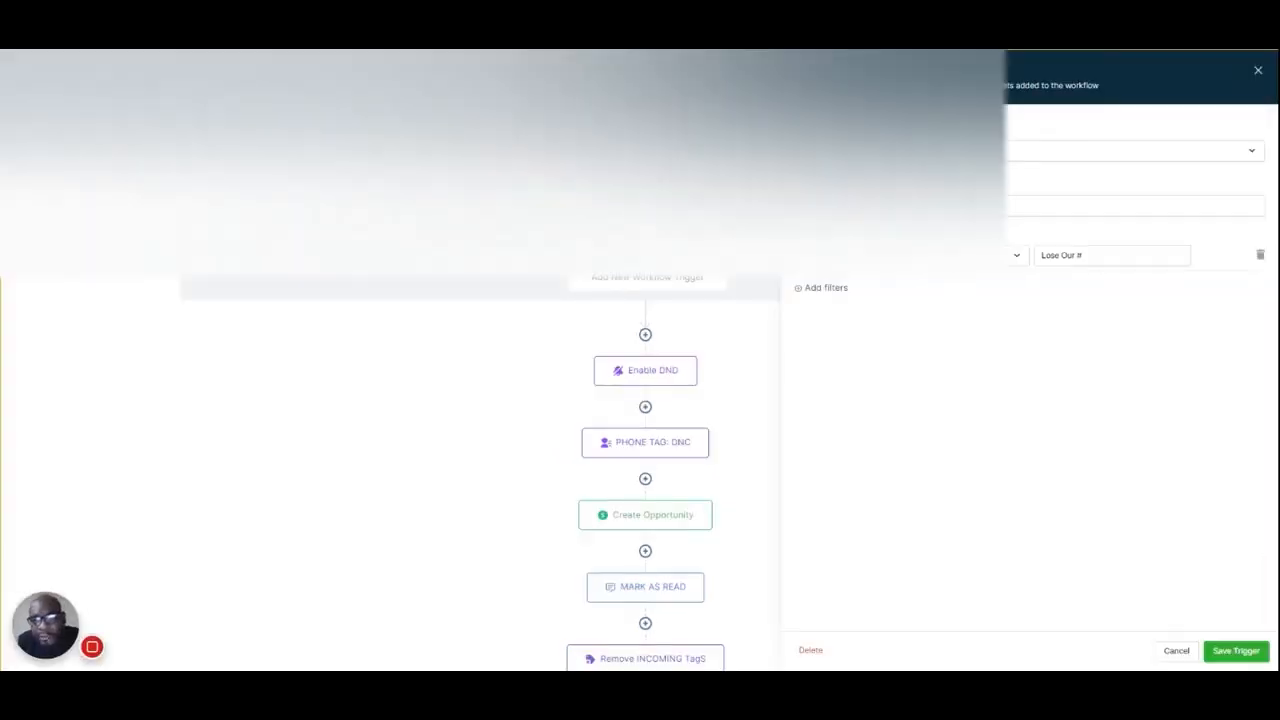
left_click(823, 288)
left_click(843, 294)
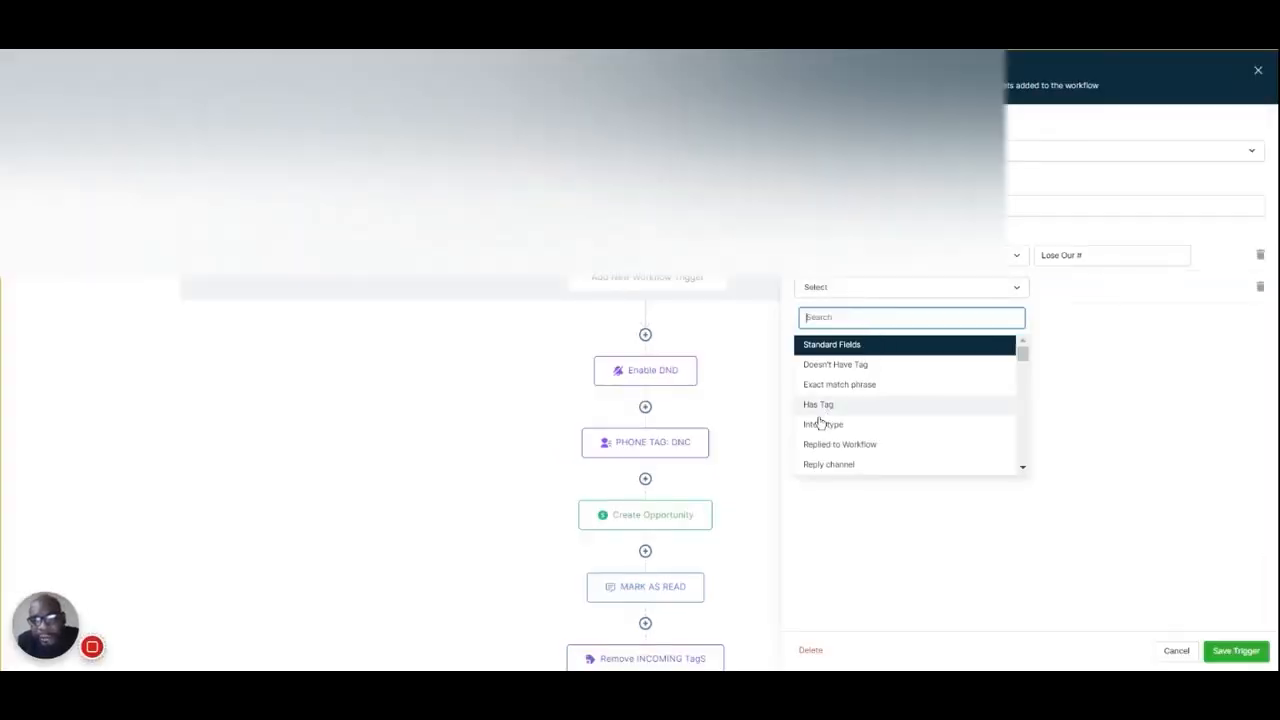
left_click(841, 446)
left_click(1080, 290)
scroll(1060, 420, "down", 5)
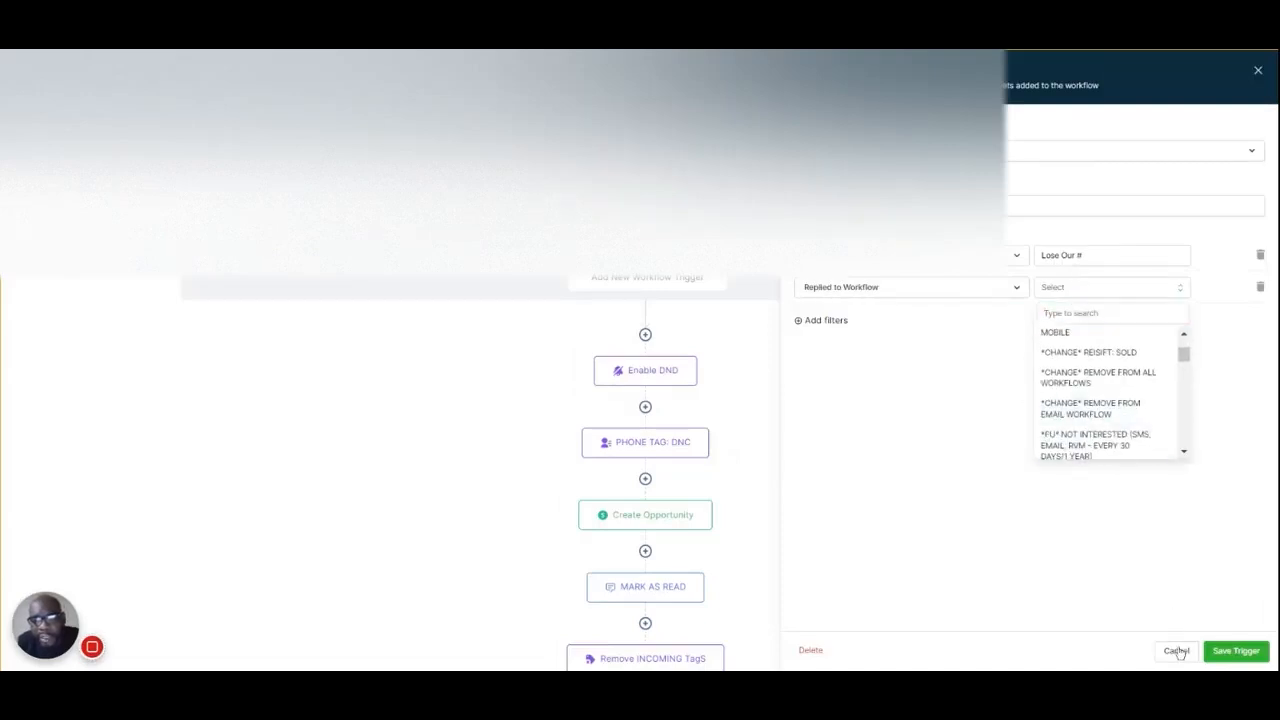
left_click(1178, 652)
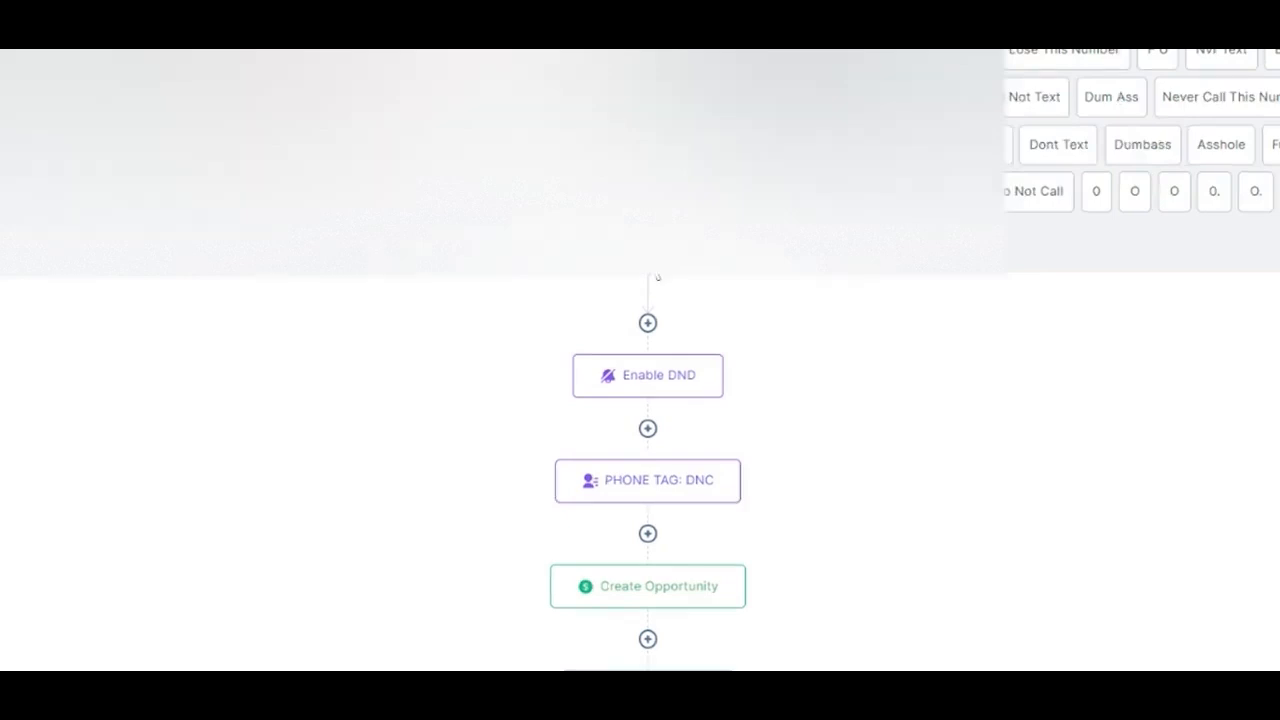
Start a new Customer Replied trigger and check the tag choices of the Has Tag filter
left_click(654, 262)
scroll(1044, 385, "down", 5)
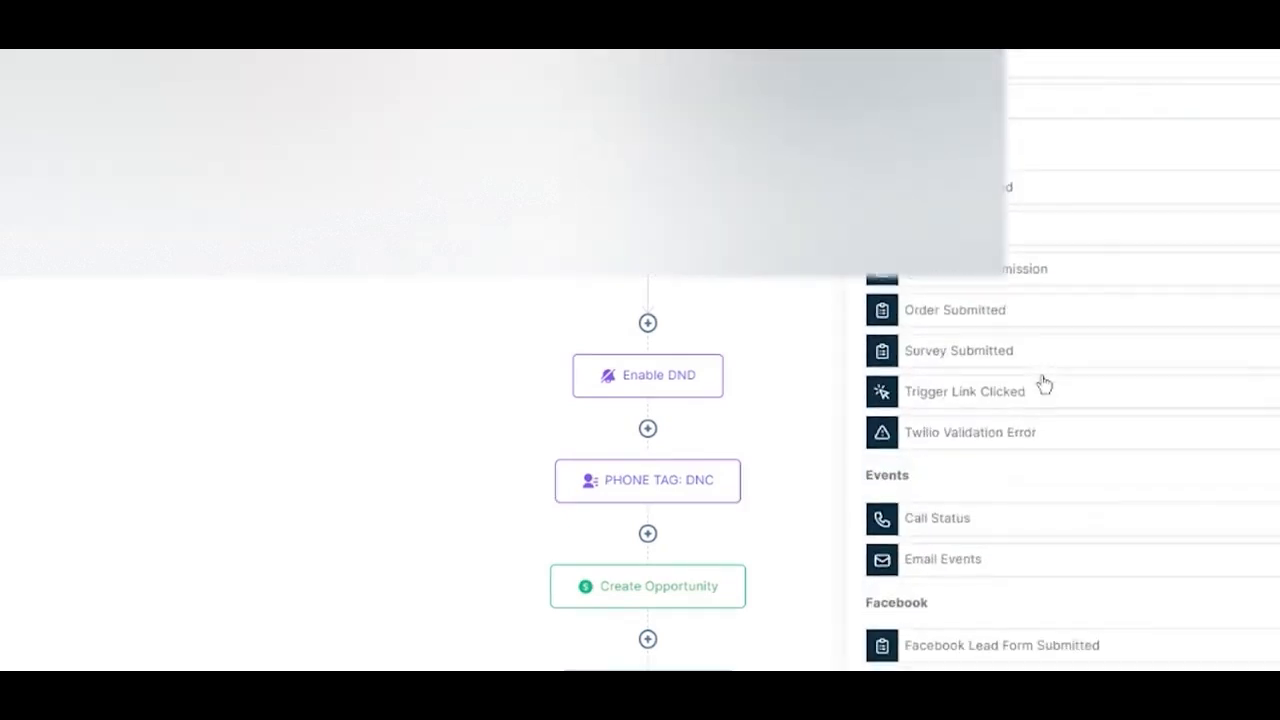
scroll(966, 320, "up", 1)
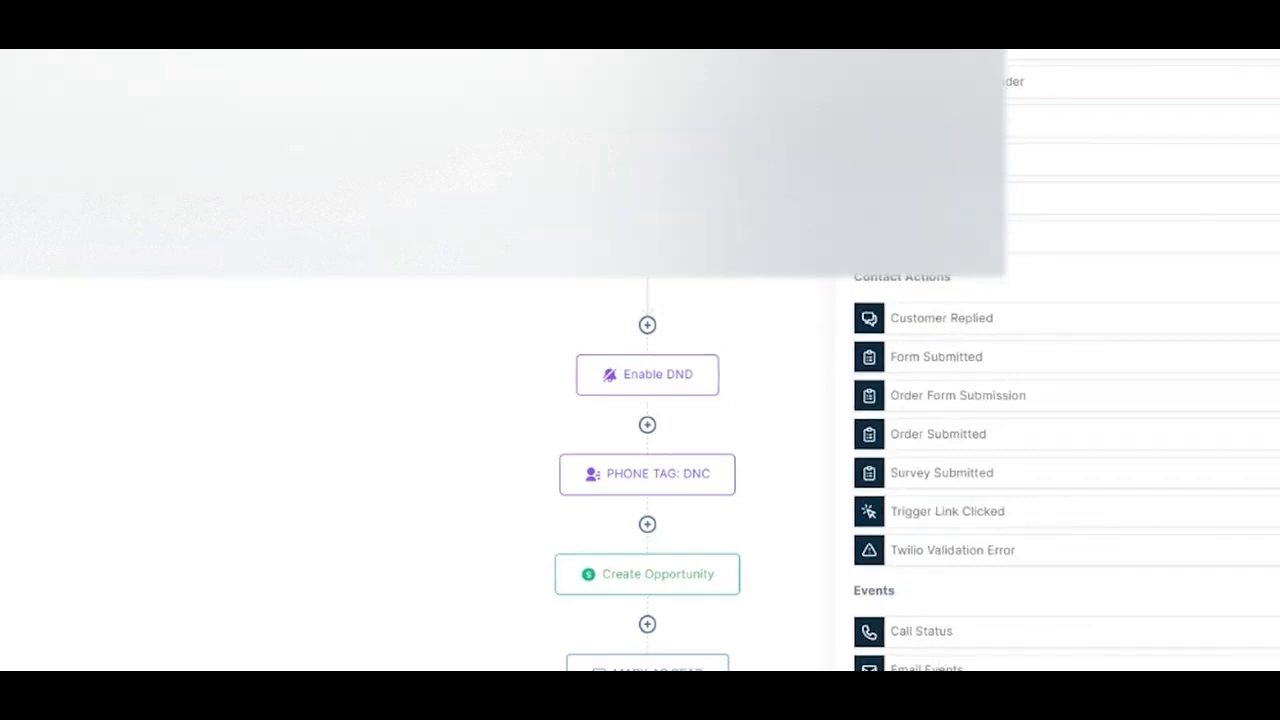
left_click(957, 320)
left_click(921, 217)
left_click(921, 221)
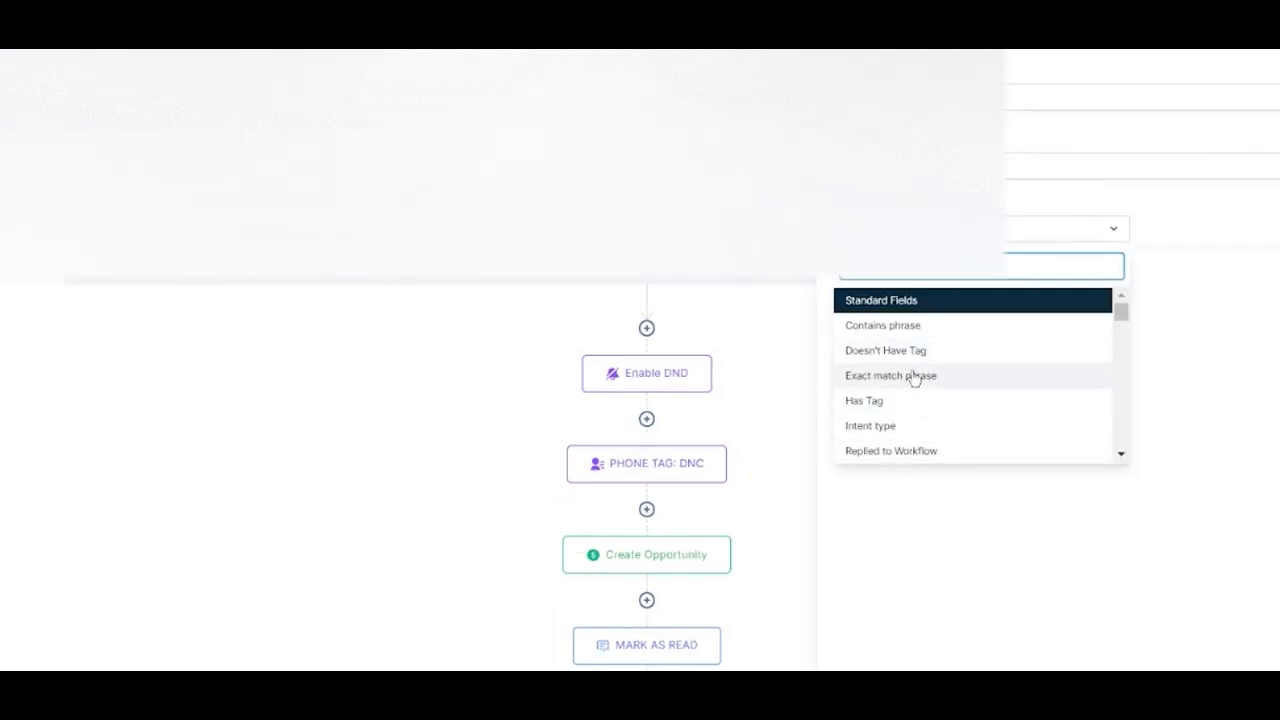
left_click(883, 411)
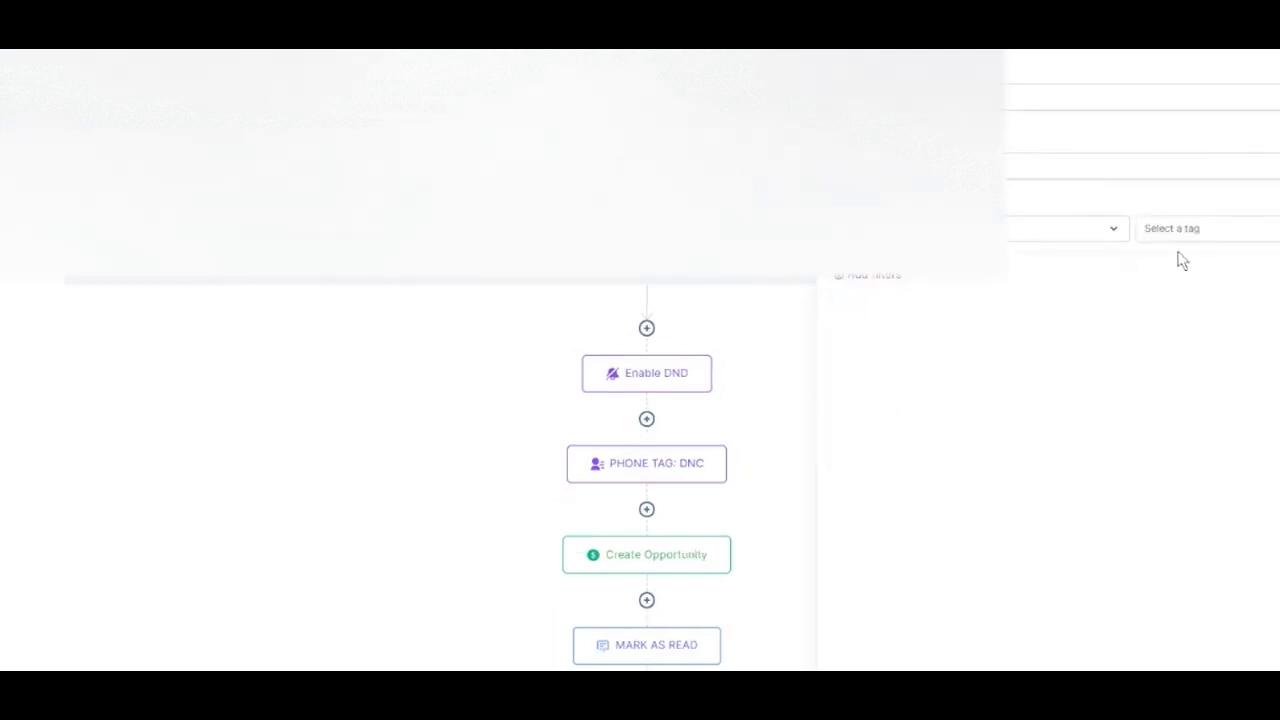
left_click(1210, 230)
Check the answer choices of the Intent type filter on the new reply trigger
left_click(1094, 229)
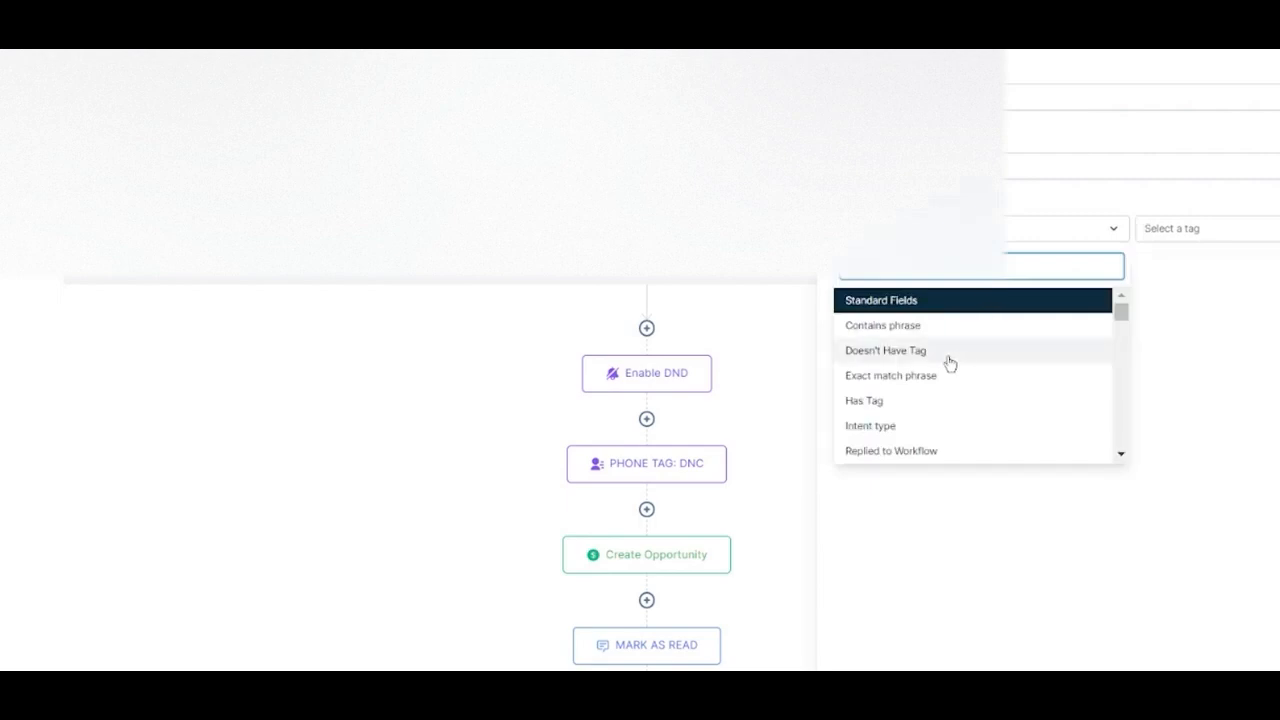
scroll(948, 363, "down", 1)
left_click(900, 371)
left_click(1208, 229)
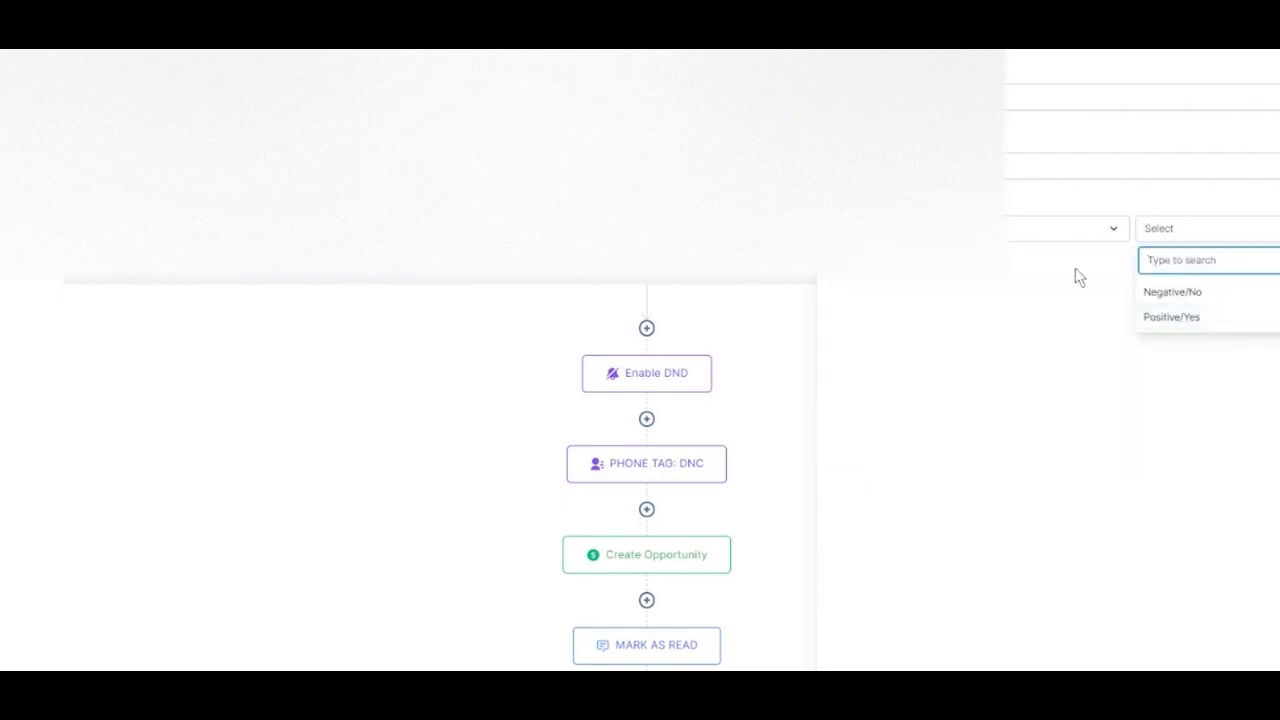
Examine the custom fields available as filters for the new reply trigger and the choices of one of them
left_click(1074, 238)
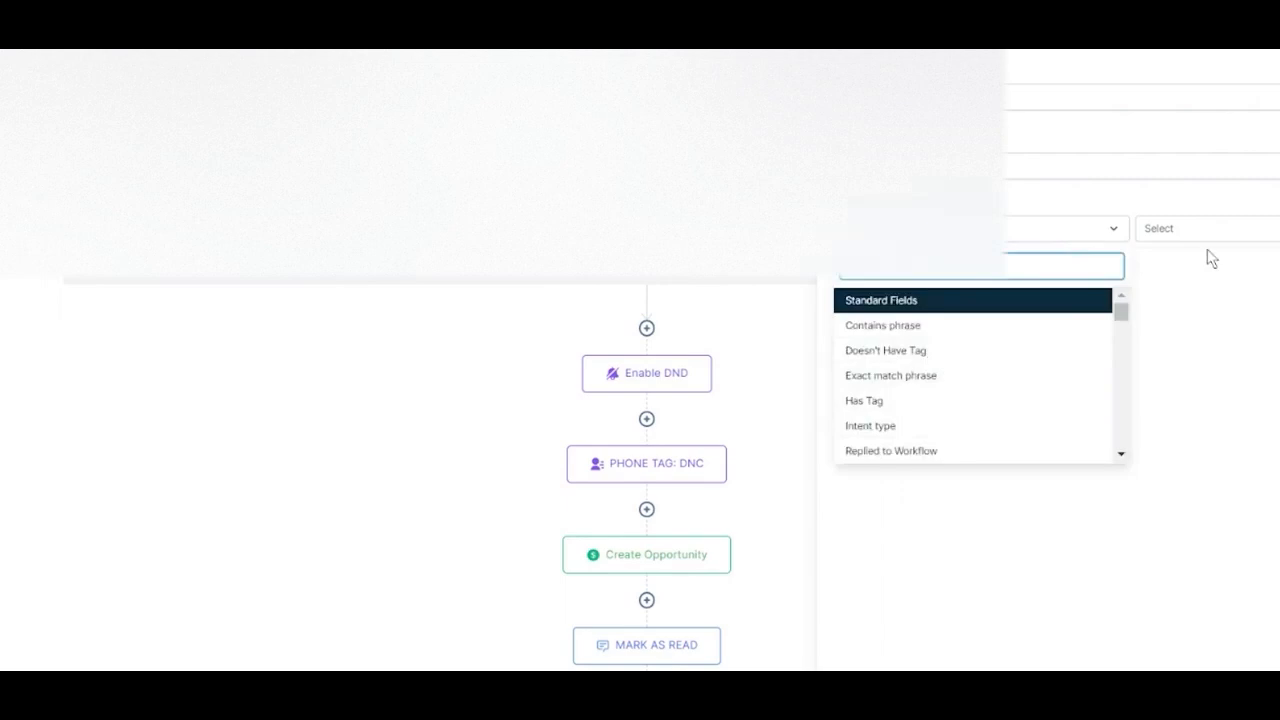
left_click_drag(1119, 313, 1129, 289)
scroll(1030, 325, "down", 3)
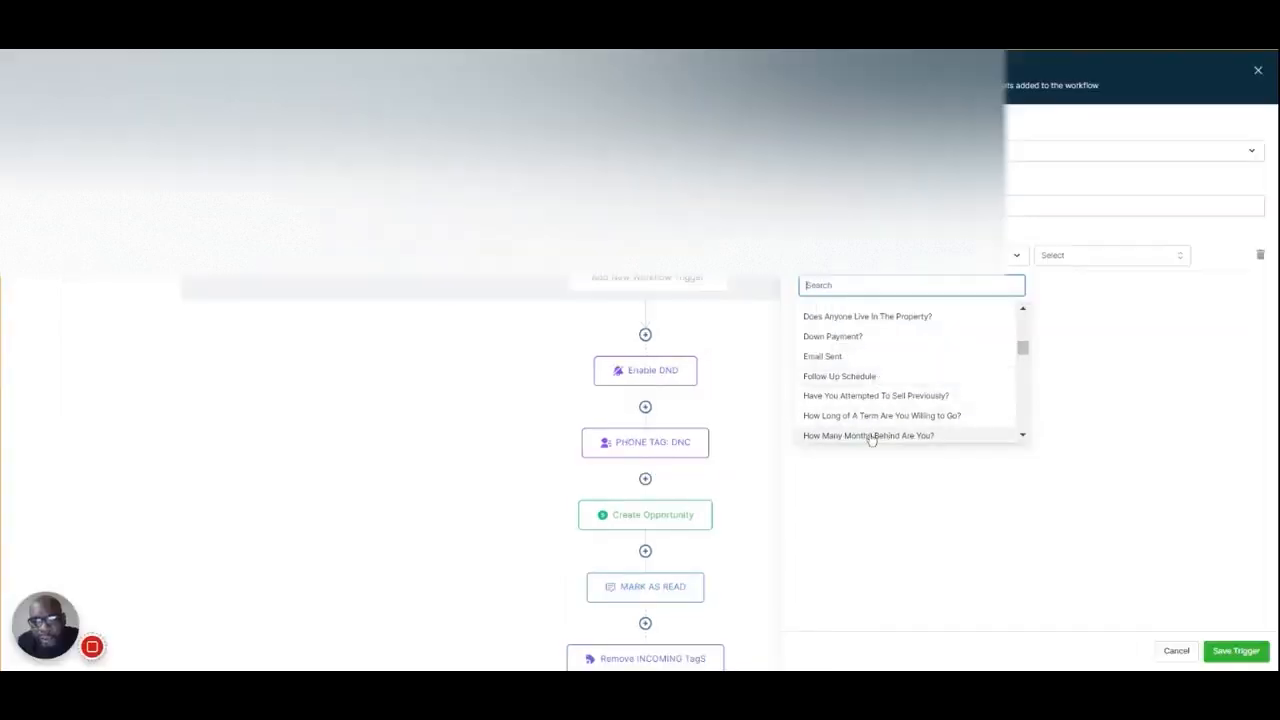
left_click(885, 397)
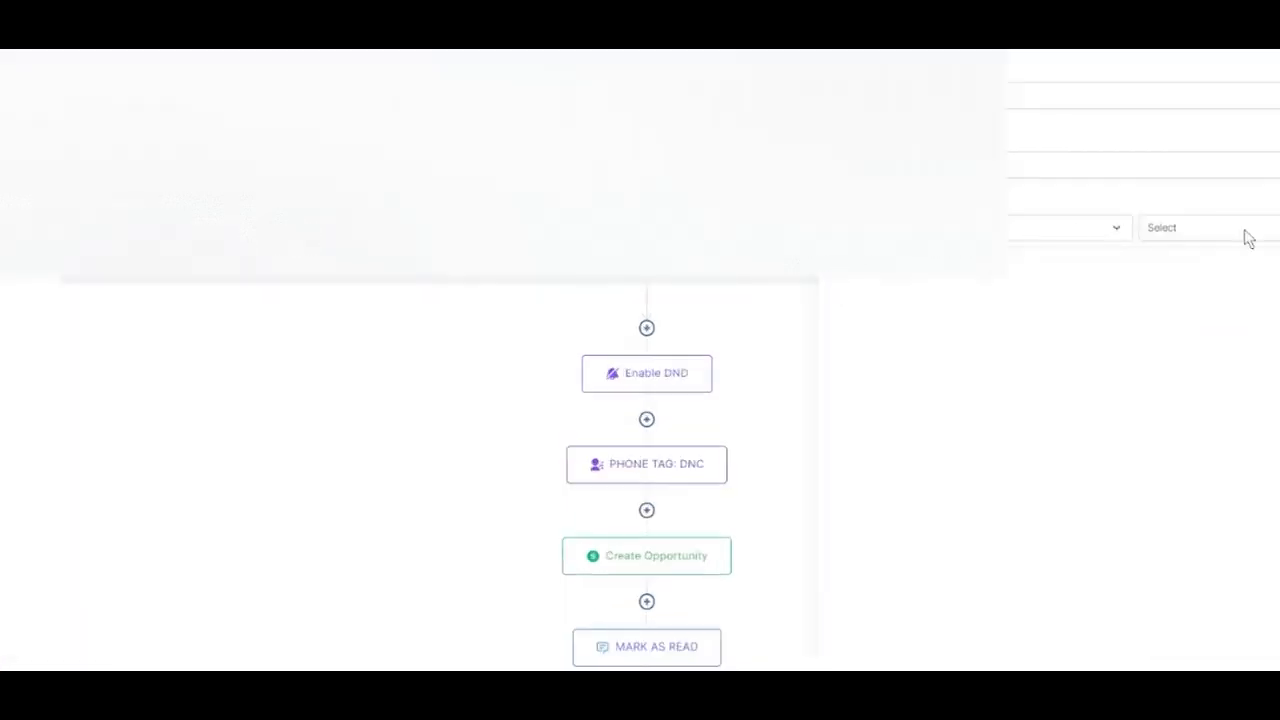
left_click(1246, 234)
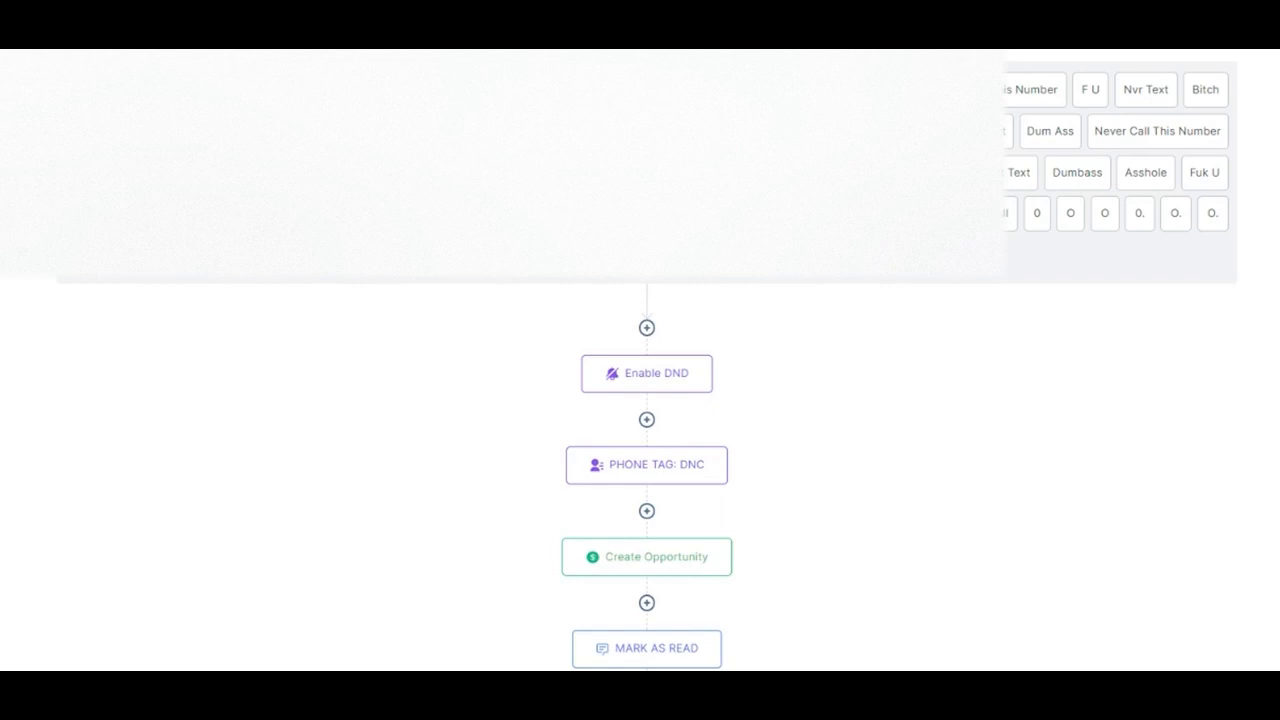
Search the workflow test's contacts by first name and select the matching contact records for the test
left_click(1216, 89)
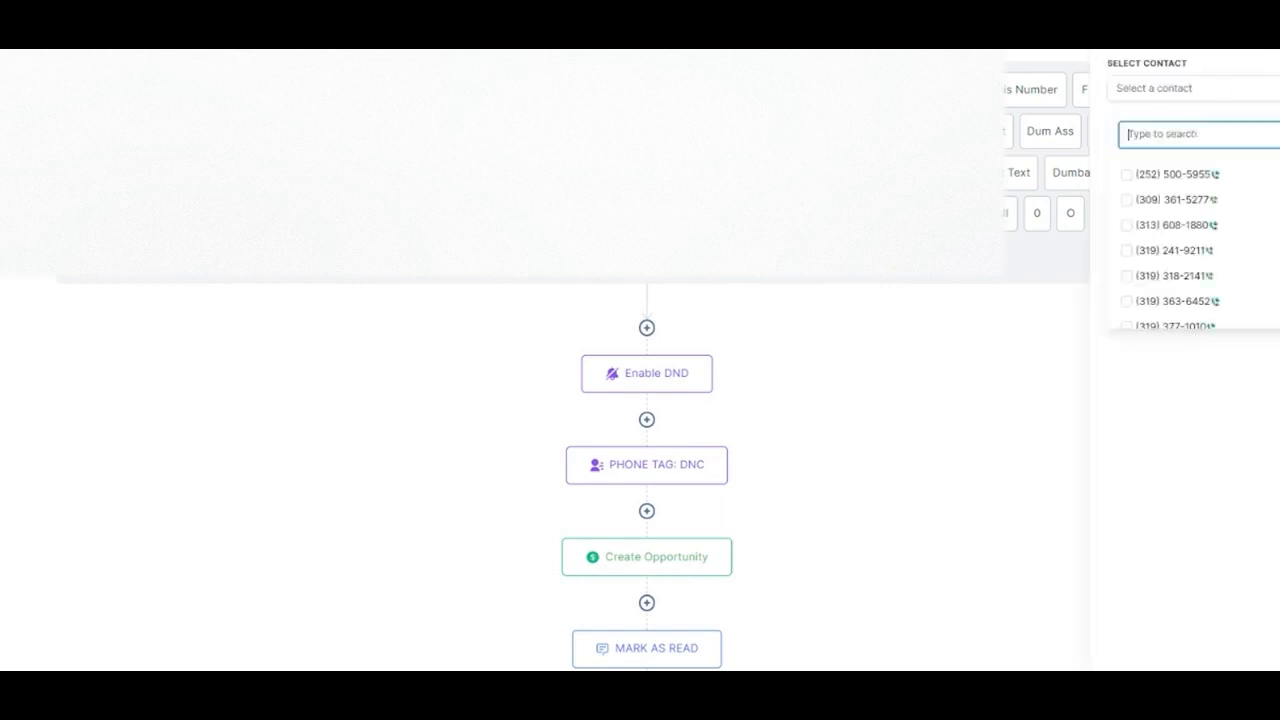
type("jhAMEL")
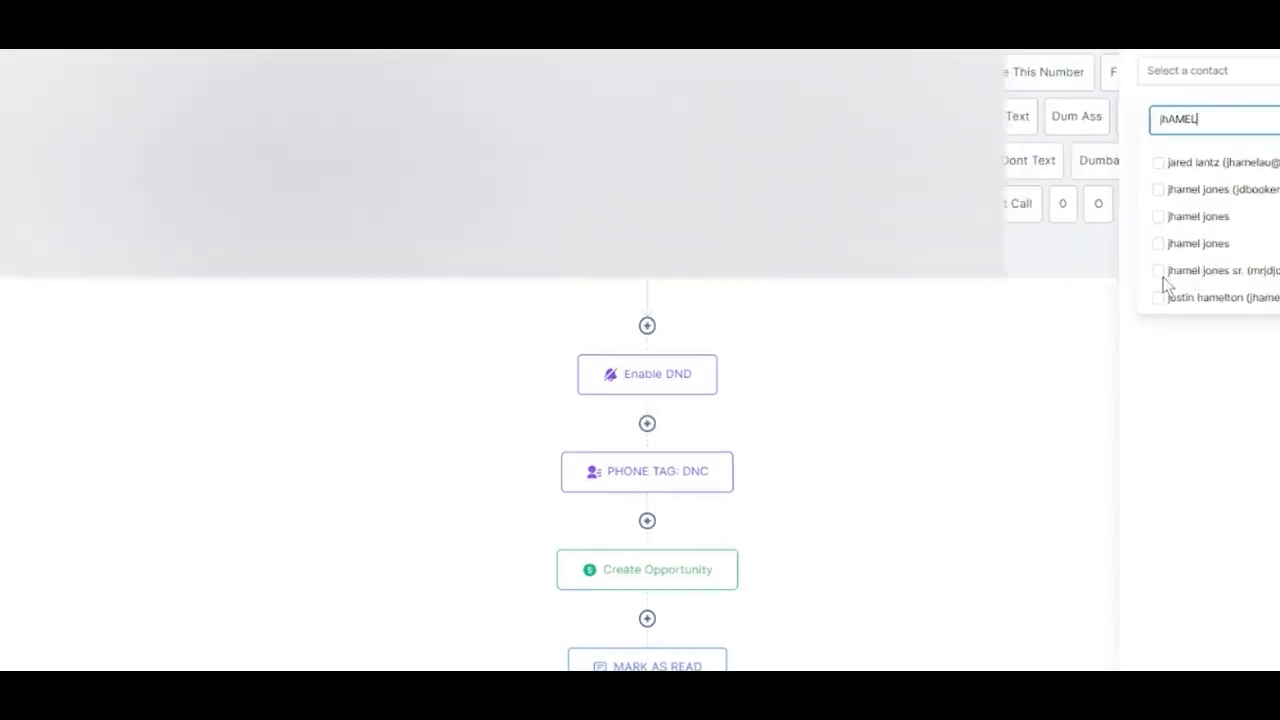
left_click(1127, 276)
left_click(1127, 301)
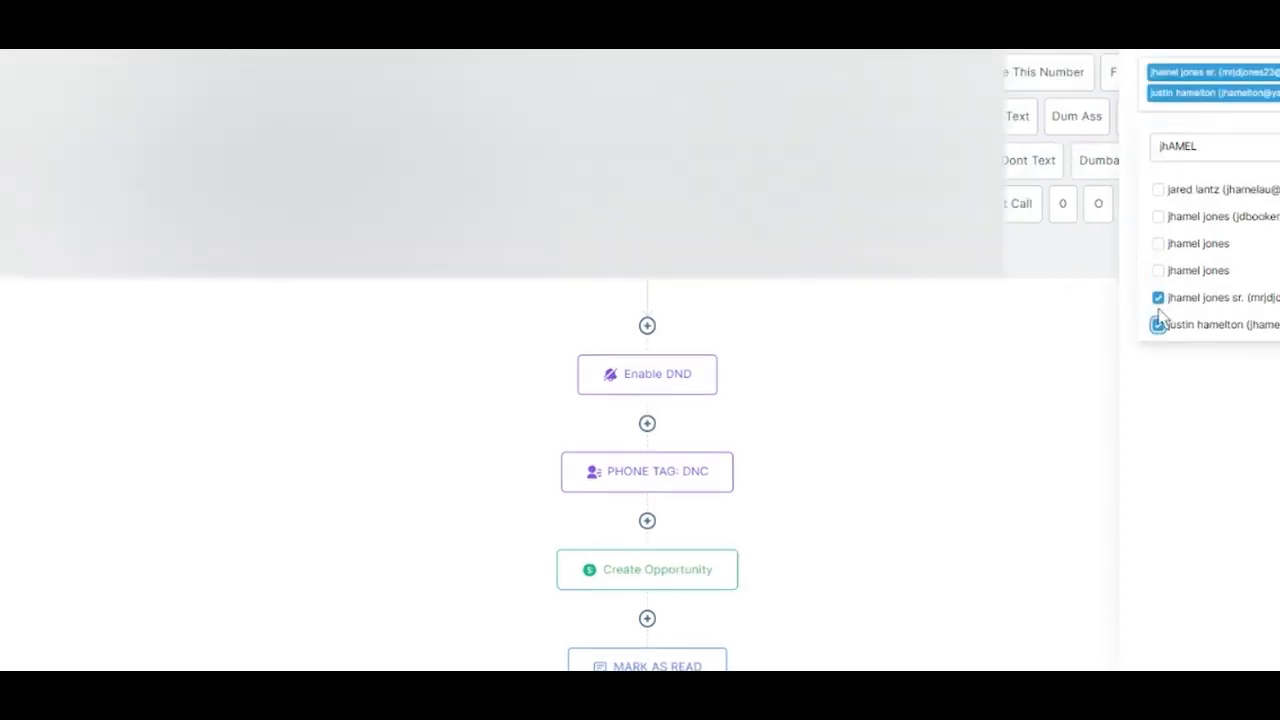
left_click(1158, 270)
left_click(1158, 243)
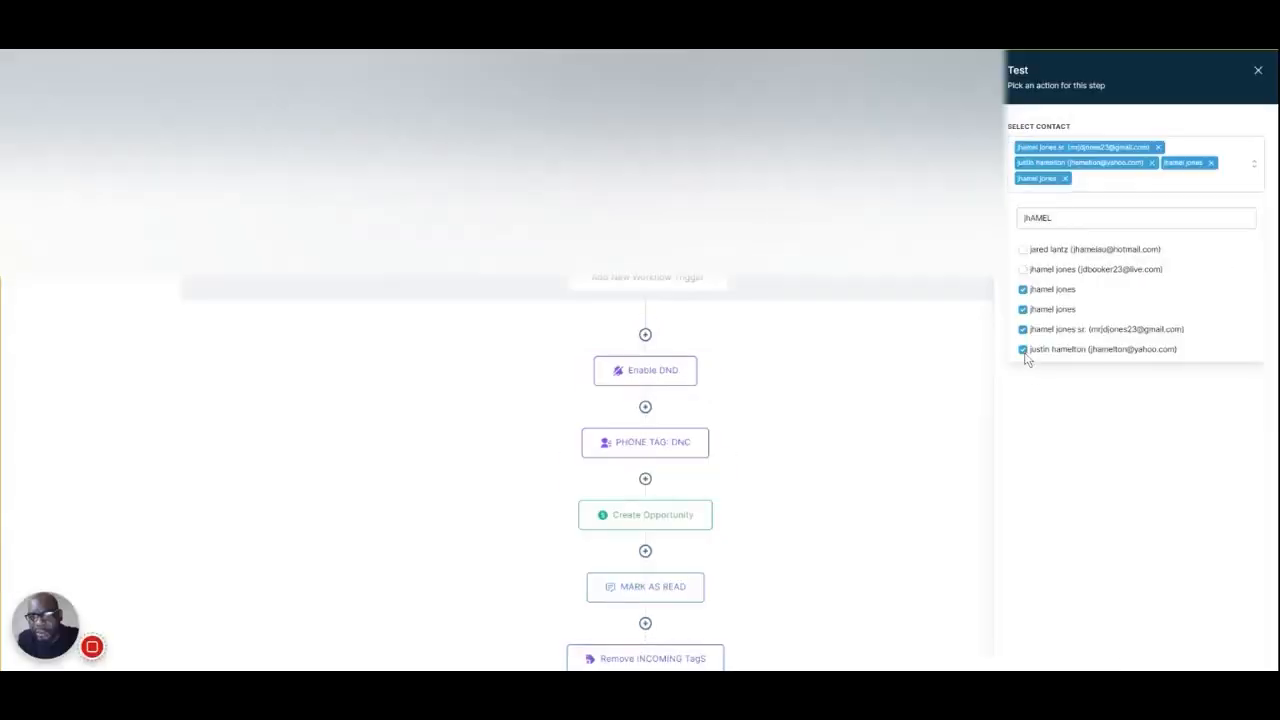
left_click(1022, 332)
left_click(1024, 337)
left_click(1038, 354)
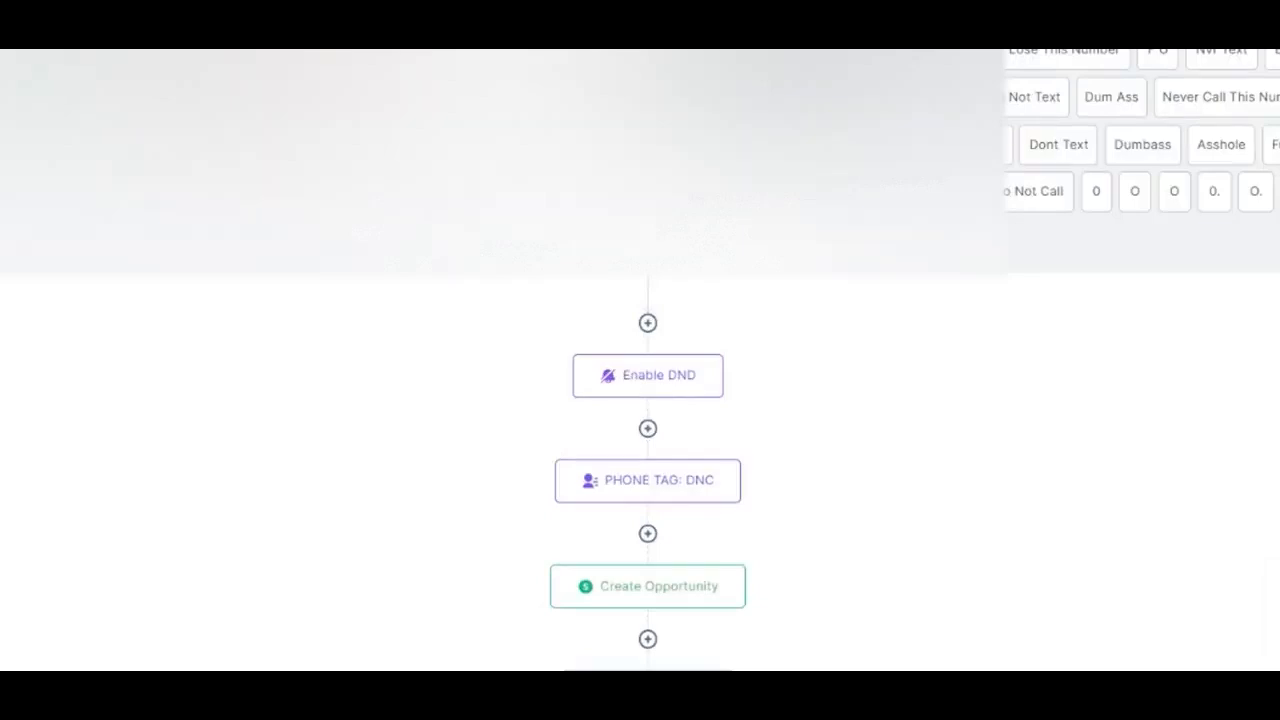
scroll(1203, 446, "down", 3)
scroll(1203, 446, "up", 3)
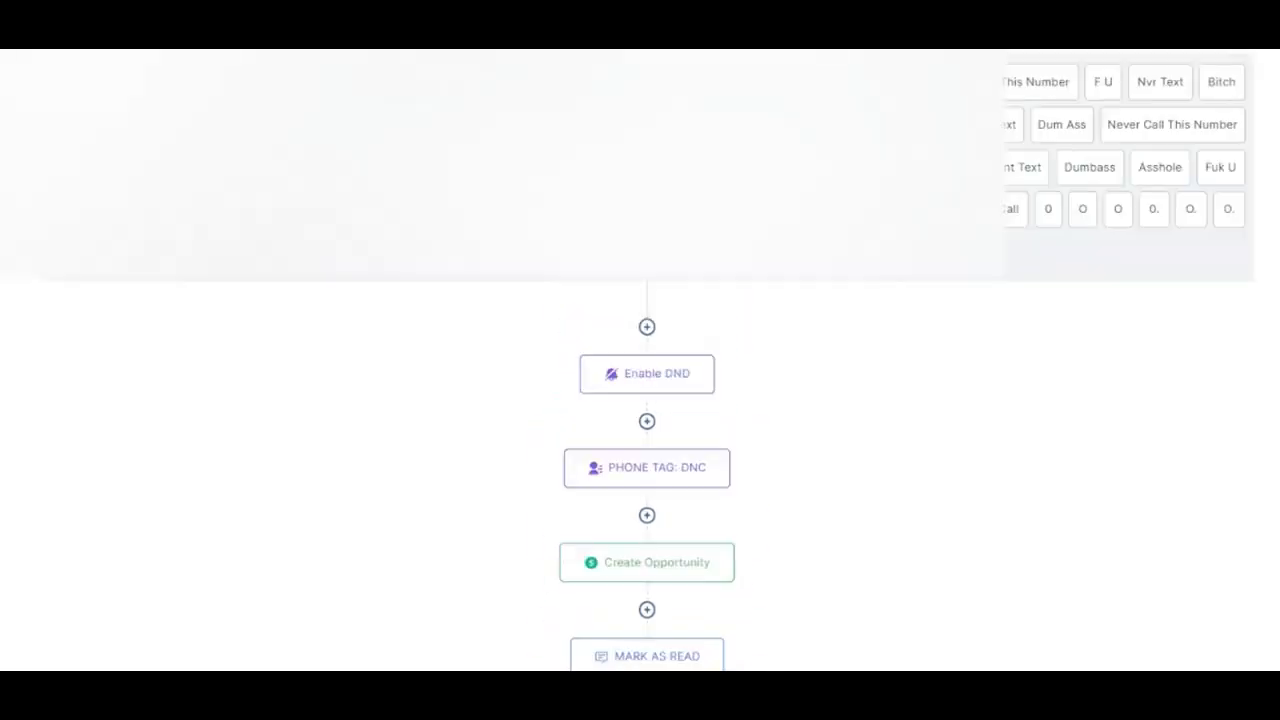